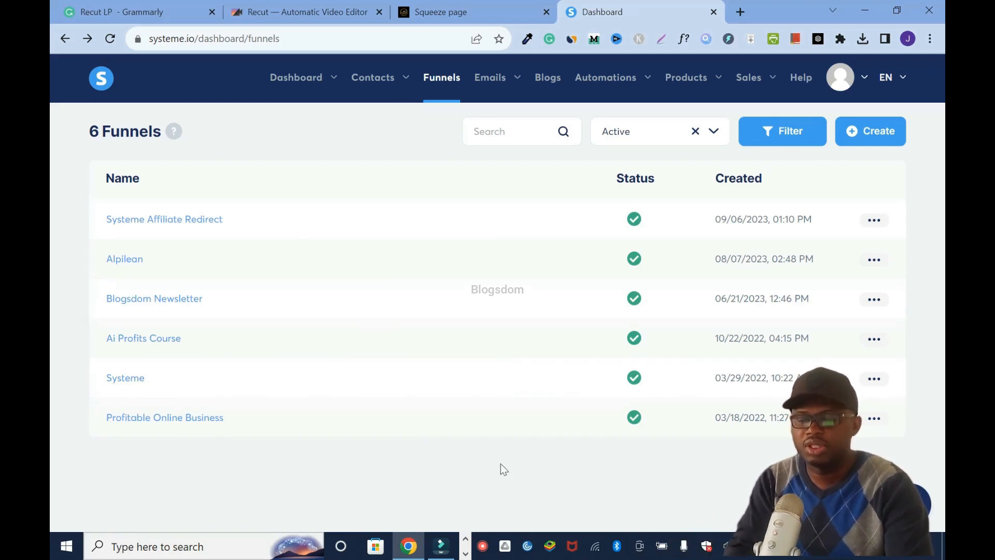
- Start creating a new funnel and name it "Recut App"
left_click(871, 131)
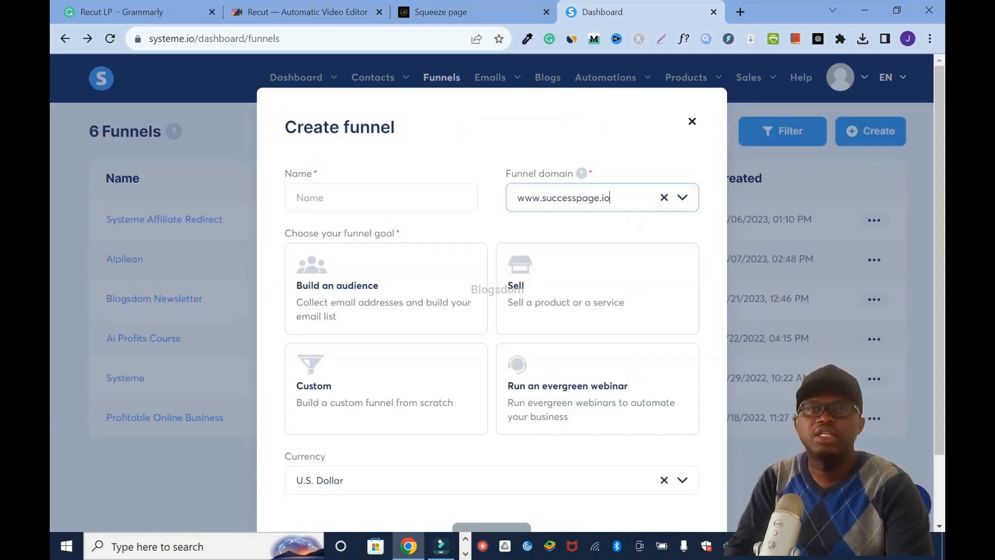
left_click(381, 198)
type("Re")
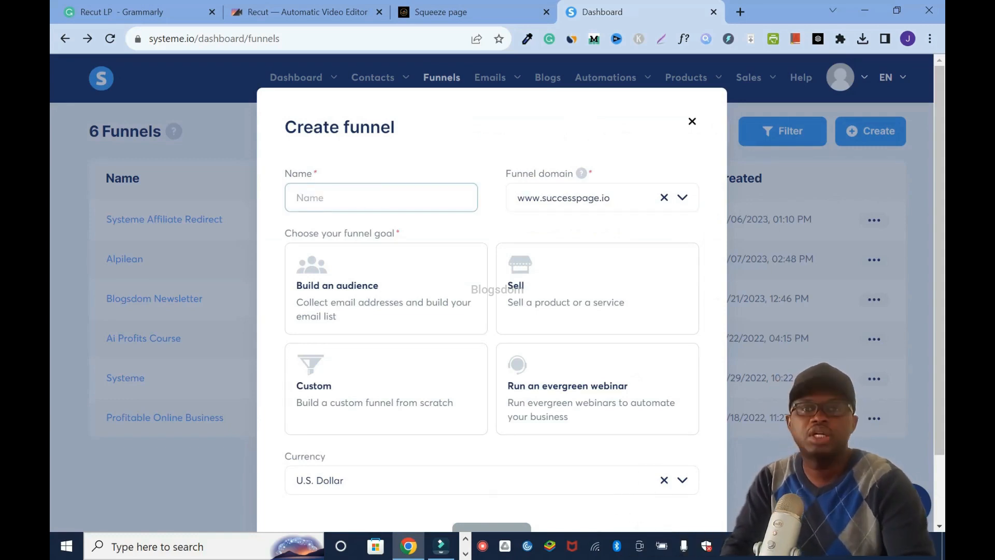
type("cut AI")
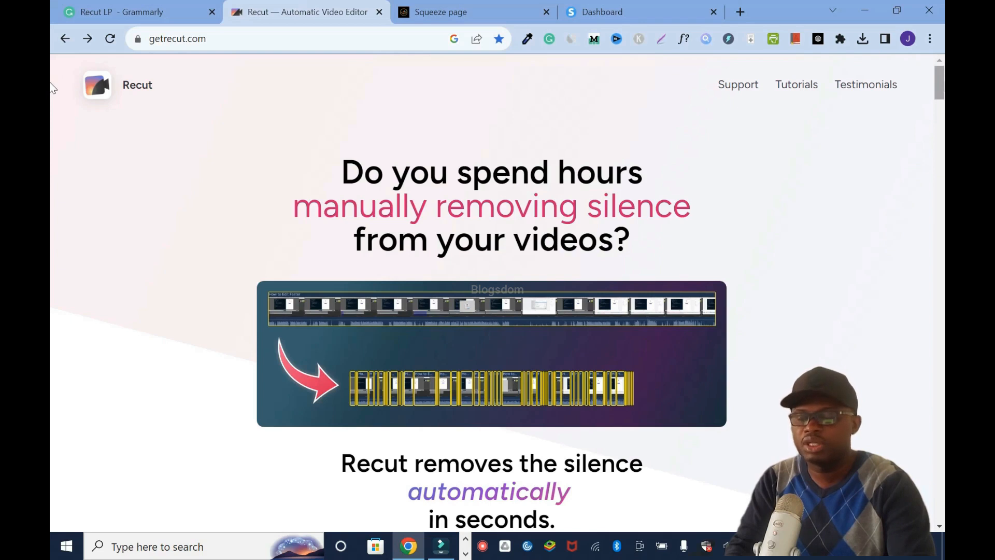
- Review the Recut product page from its opening headline through the export and creator testimonial sections
scroll(51, 88, "down", 15)
scroll(52, 149, "down", 15)
scroll(52, 206, "down", 12)
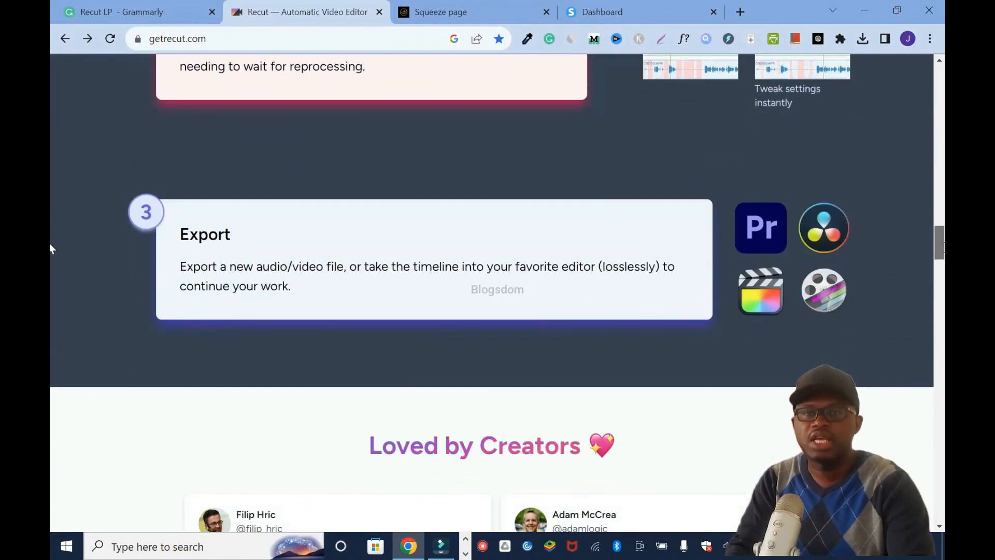
scroll(51, 248, "down", 15)
left_click_drag(943, 311, 942, 84)
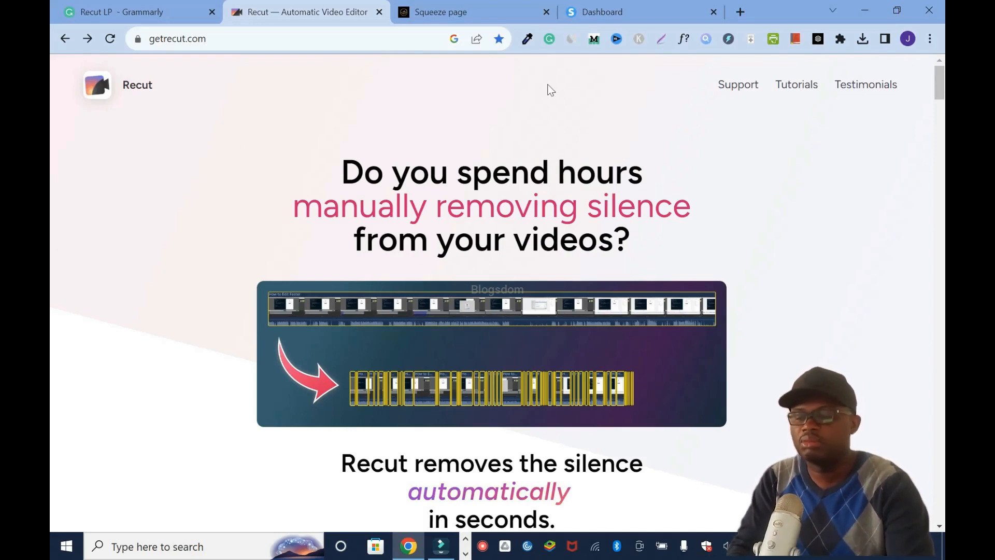
- Return to the funnel being created, choose "Build an audience" as its goal and save it
left_click(608, 11)
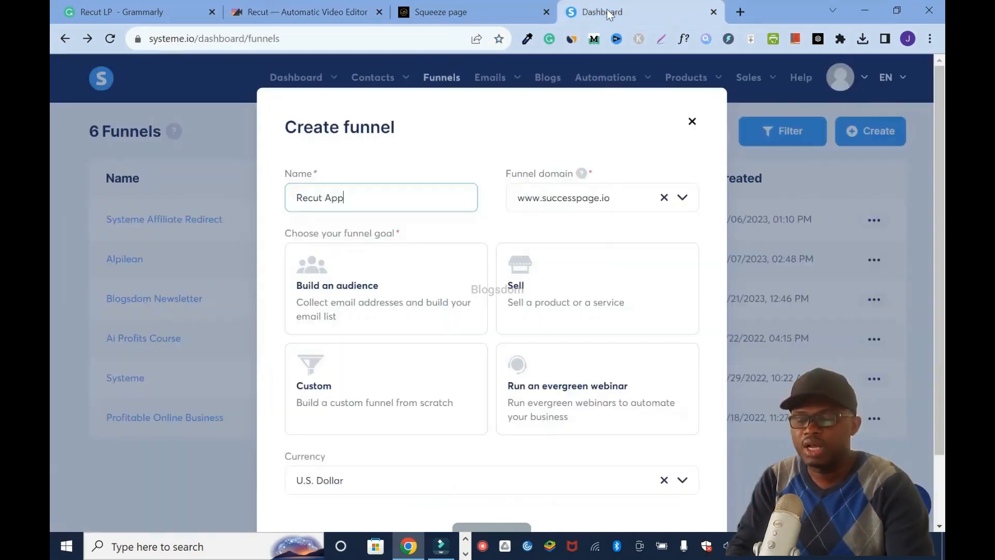
left_click(365, 307)
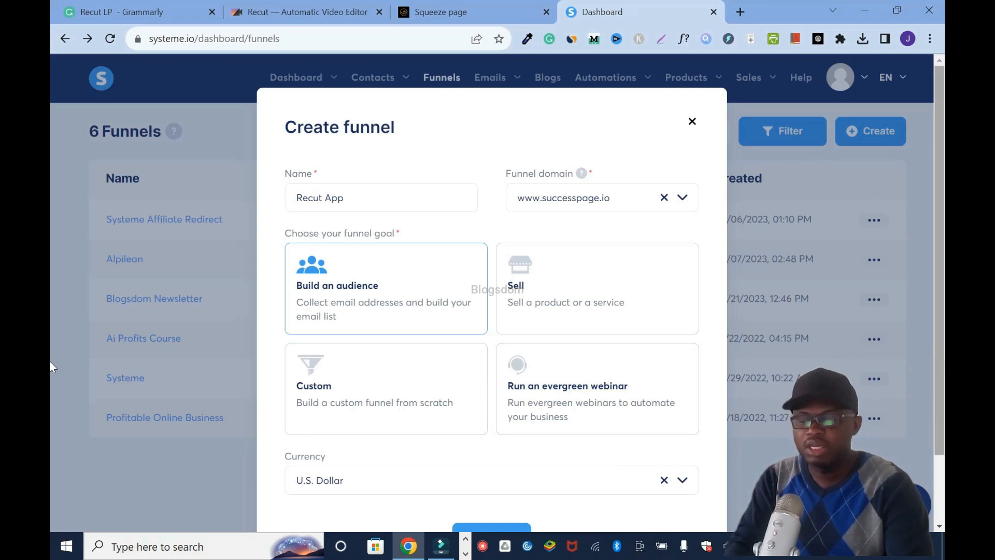
scroll(49, 369, "down", 1)
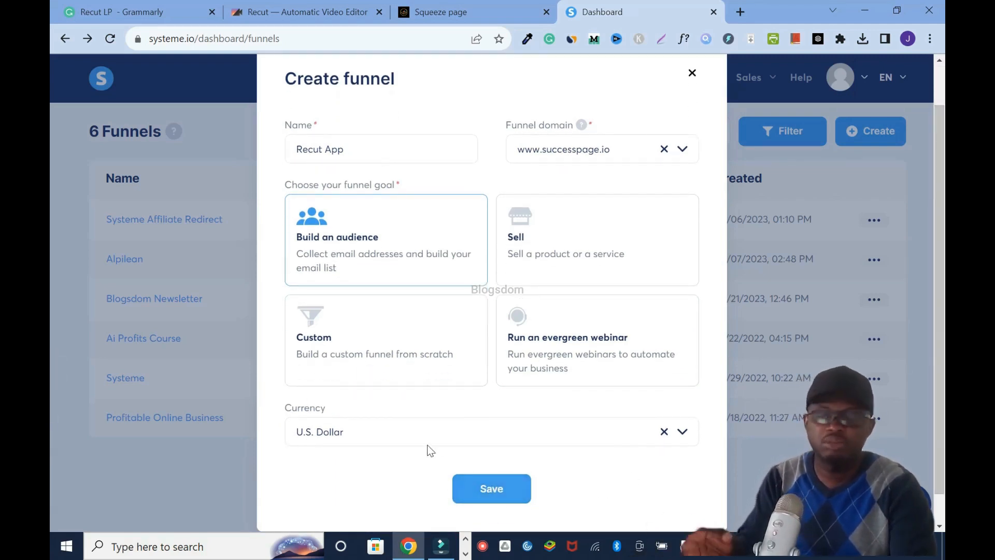
left_click(479, 488)
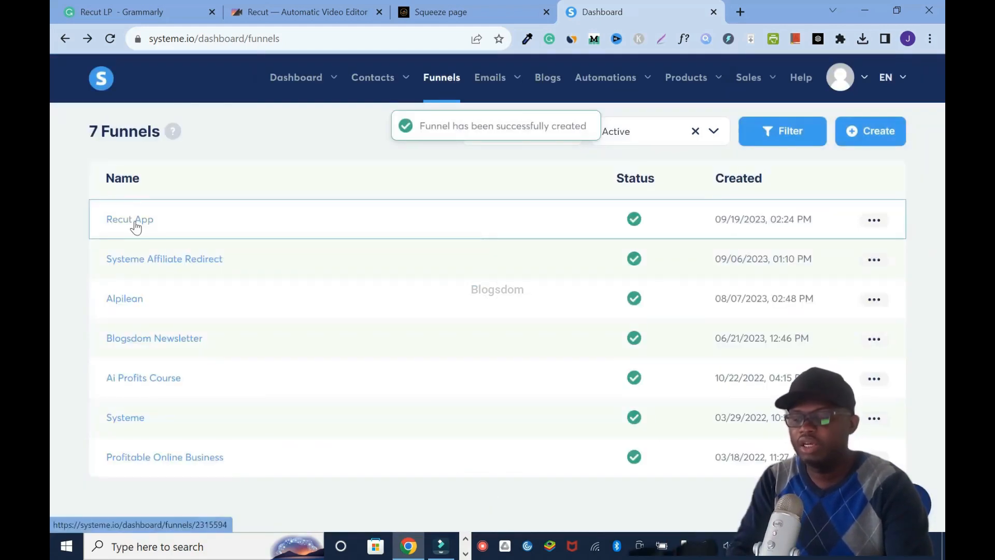
- Open the Recut App funnel and delete its Thank You / Download step
left_click(130, 220)
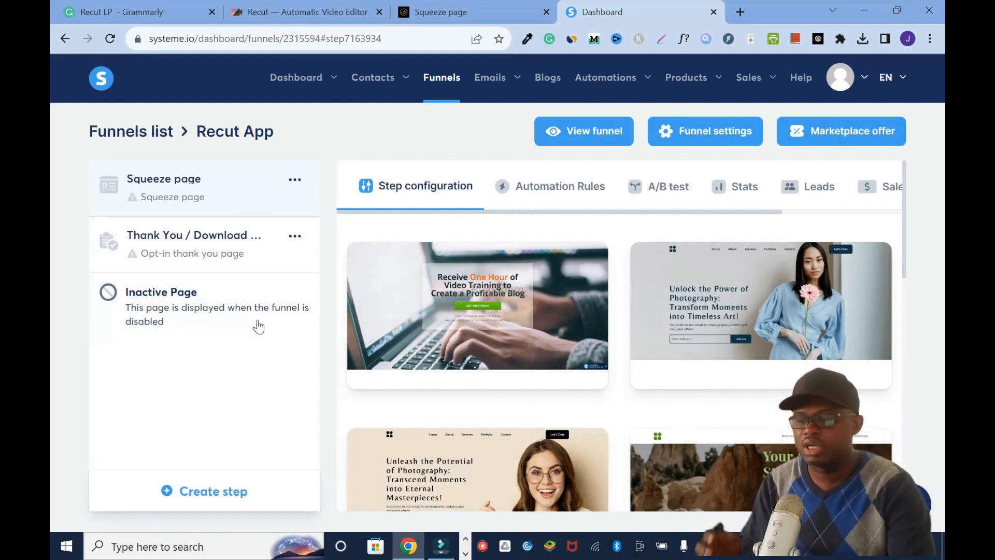
left_click(295, 236)
left_click(250, 291)
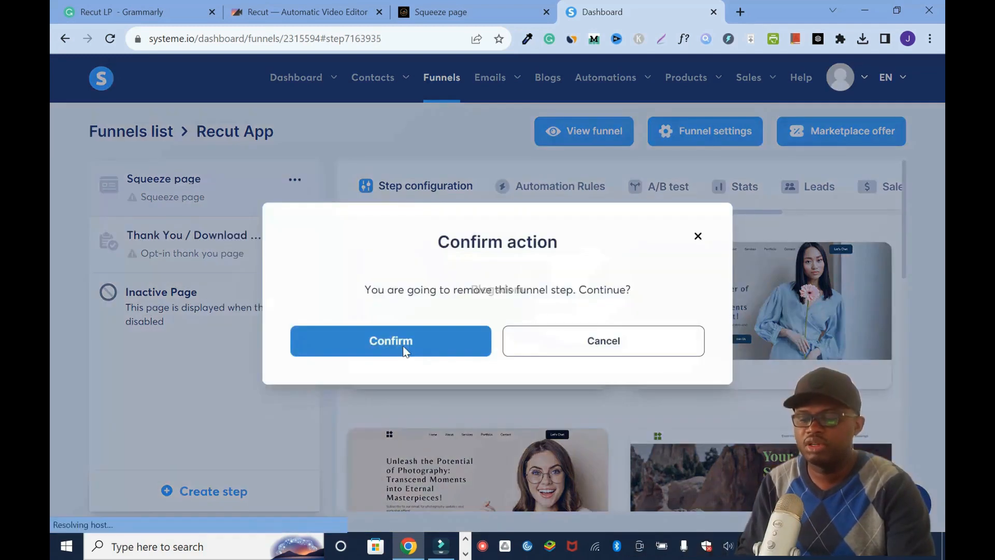
left_click(405, 352)
- Choose the "Receive One Hour of Video Training to Create a Profitable Blog" template for the squeeze page
left_click_drag(908, 179, 906, 412)
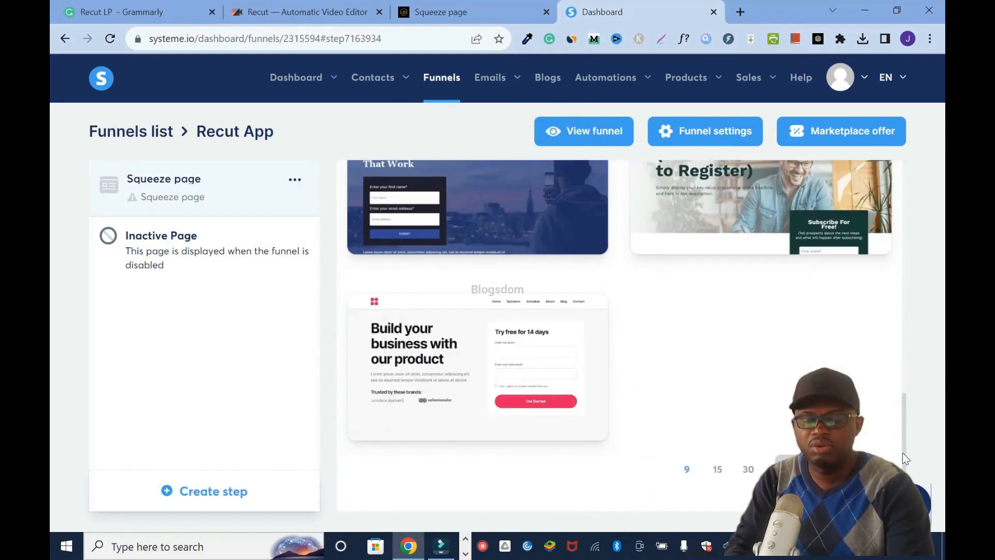
left_click_drag(903, 452, 895, 201)
mouse_move(423, 319)
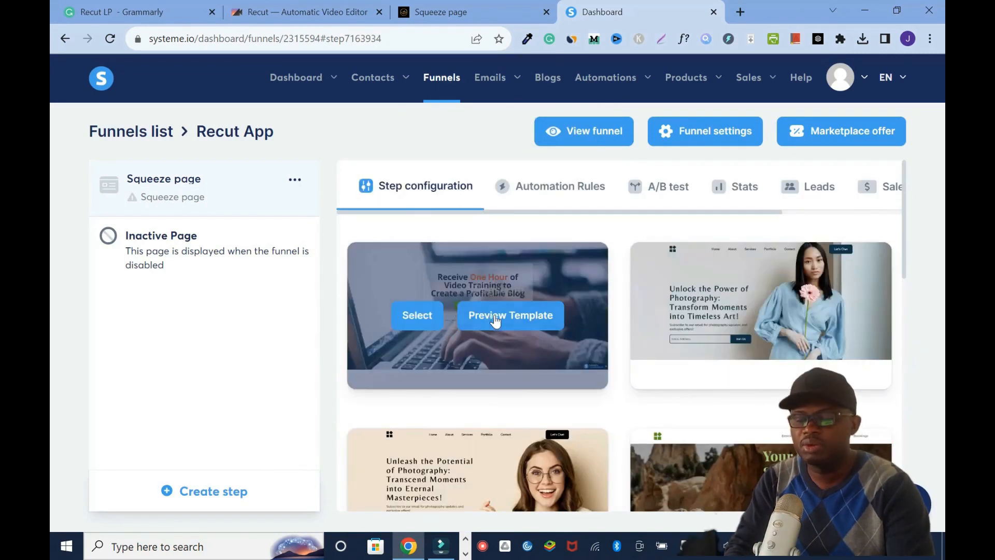
left_click(417, 316)
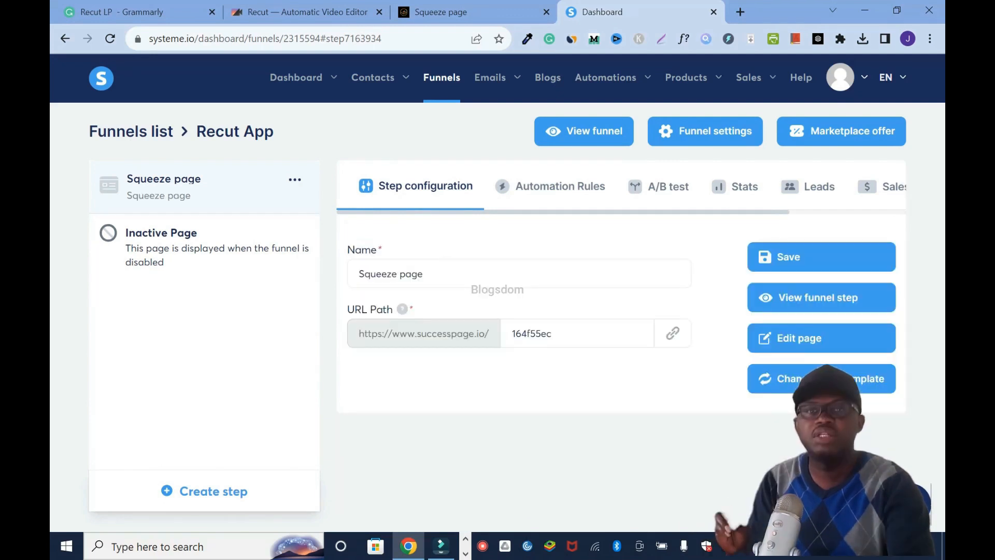
- Rename the squeeze page step to "video editing app"
left_click_drag(424, 275, 327, 280)
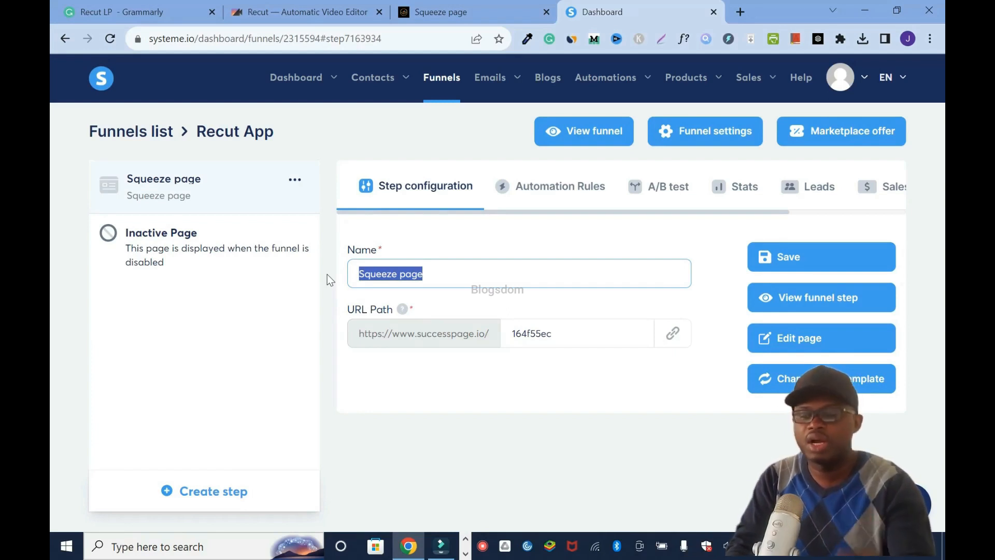
type("video a")
key("BackSpace")
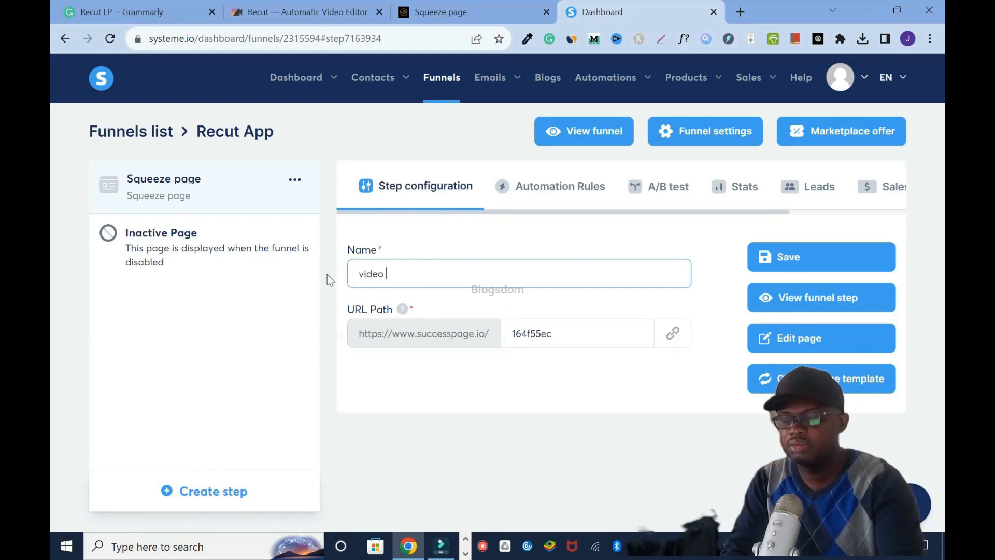
type("editing app")
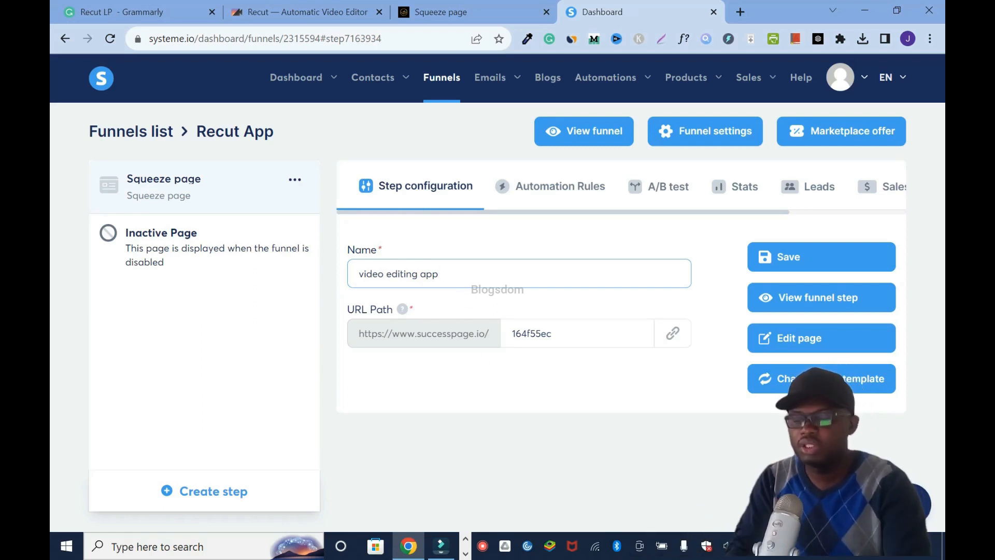
- Copy the step name "video editing app" into the URL path and try to save the step
left_click_drag(463, 279, 299, 277)
key("ctrl+c")
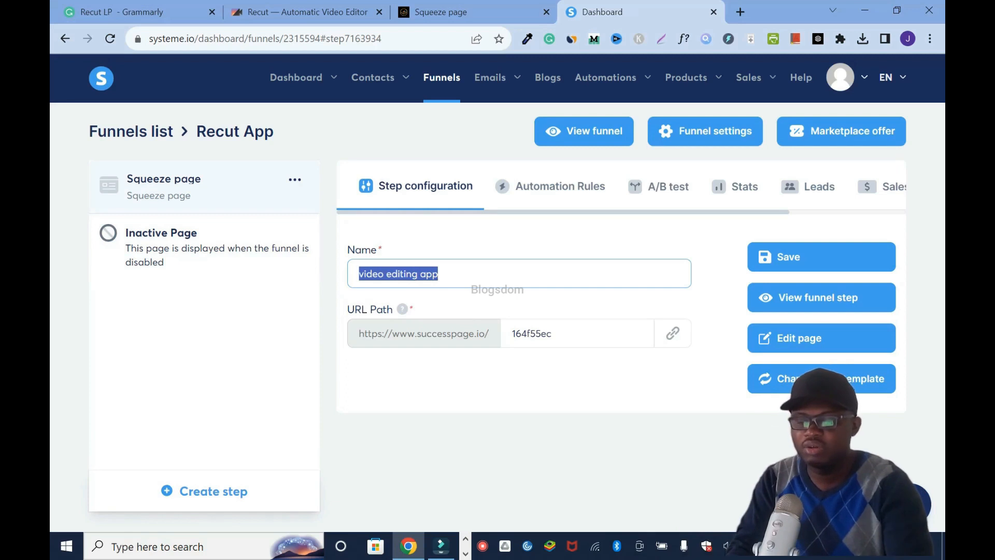
double_click(574, 334)
key("ctrl+v")
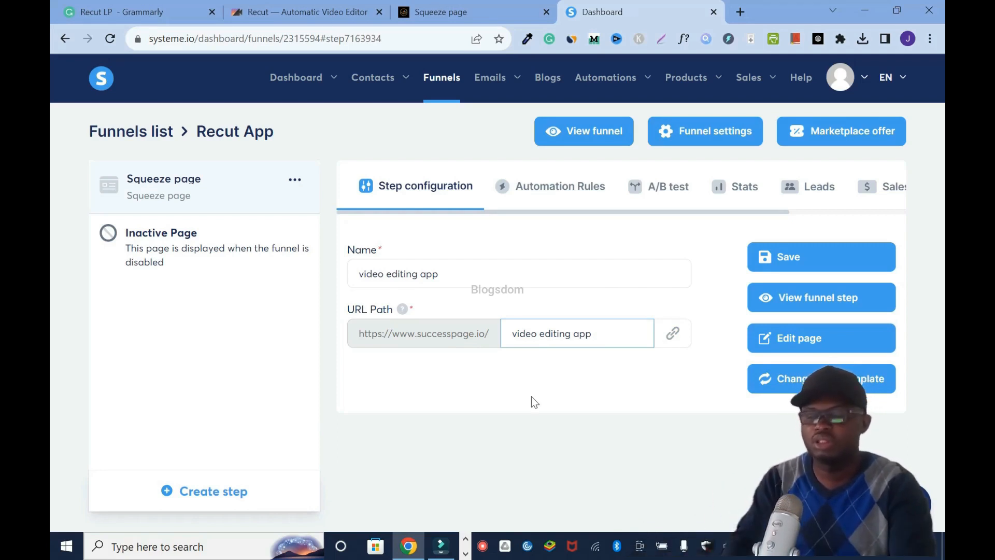
left_click(799, 257)
- Replace the spaces in the URL path with hyphens to make it "video-editing-app" and save the step
triple_click(551, 333)
key("BackSpace")
key("ctrl+z")
left_click(564, 333)
key("BackSpace")
type("-")
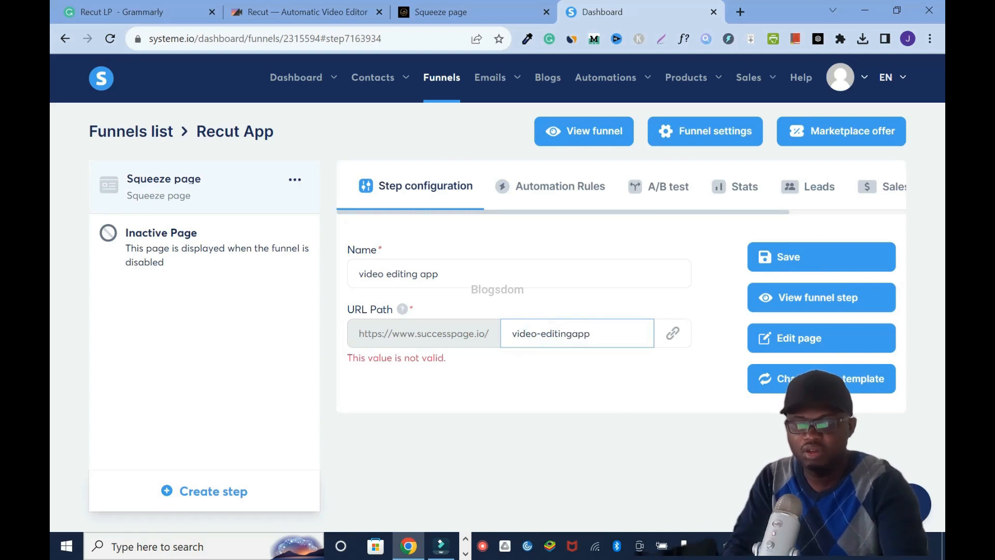
type("-")
left_click(799, 256)
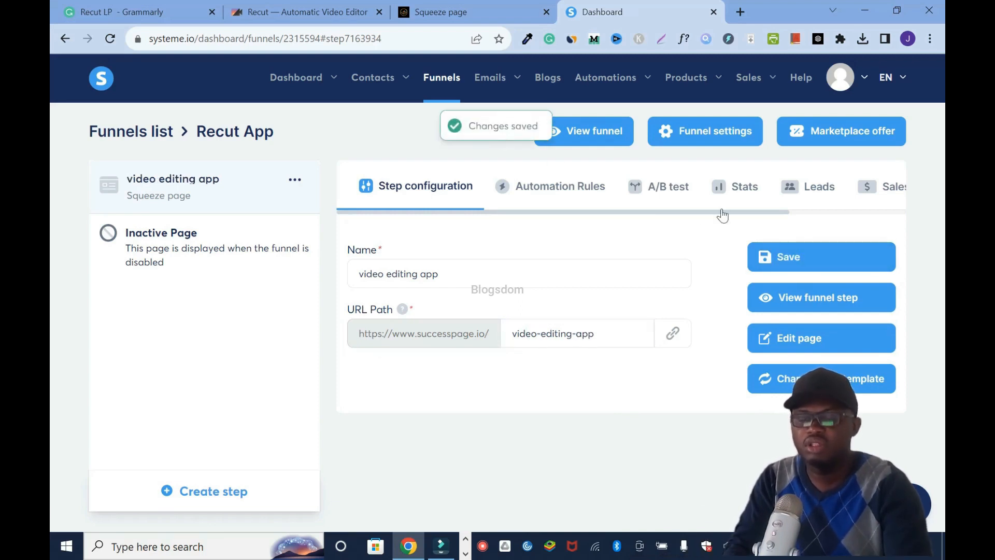
- Open the squeeze page for editing and delete the template's content box and the section that held it
left_click(806, 340)
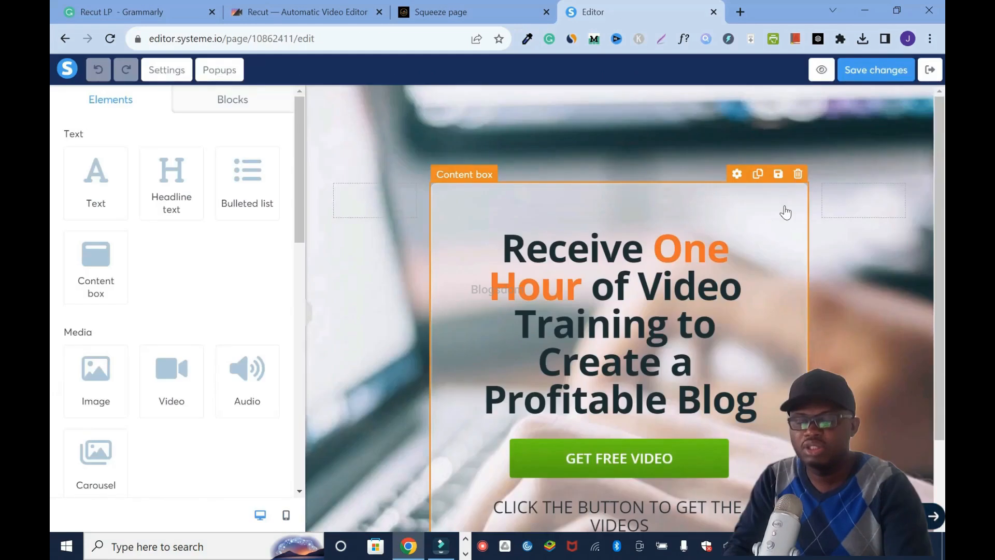
left_click(798, 175)
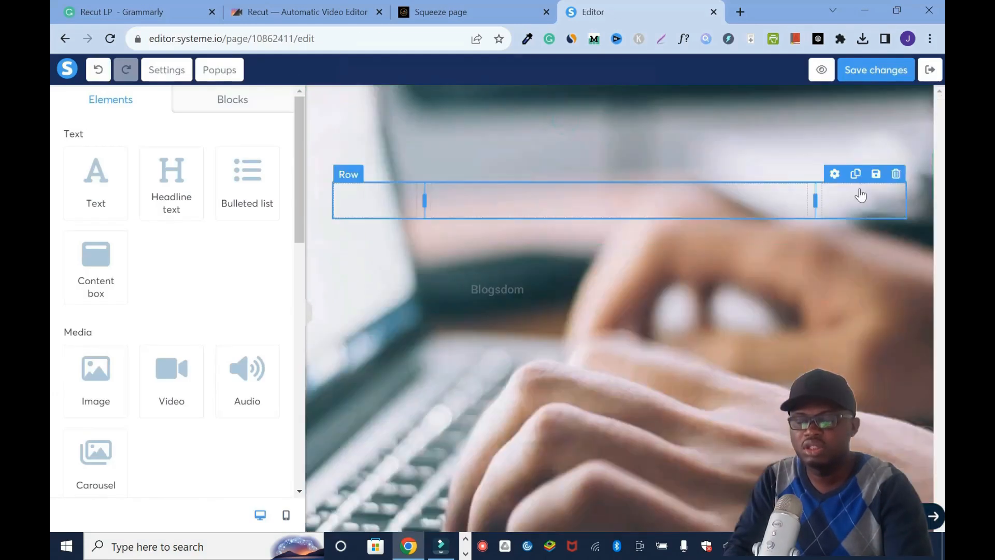
left_click(924, 94)
left_click(566, 120)
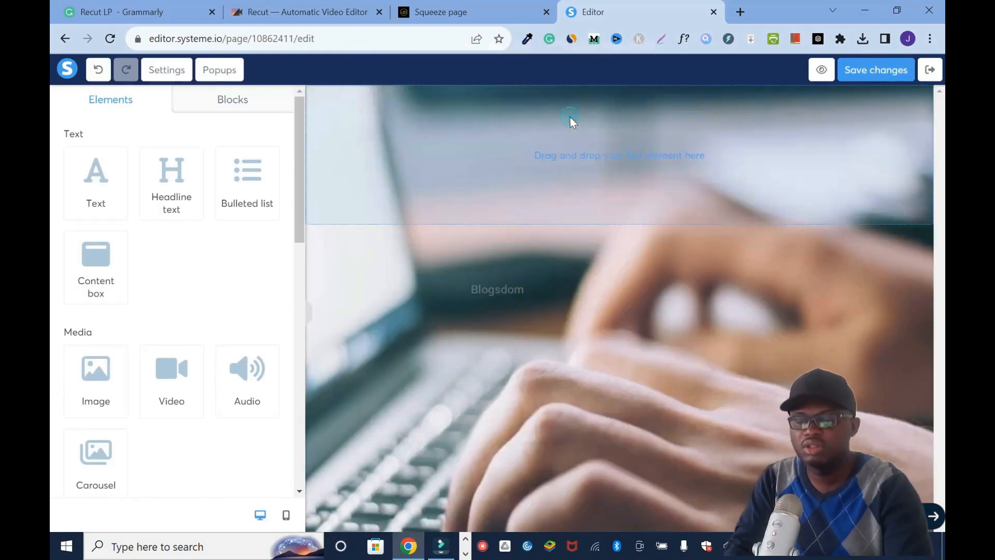
- Remove the background image from the page settings
left_click(166, 70)
left_click_drag(294, 157, 336, 327)
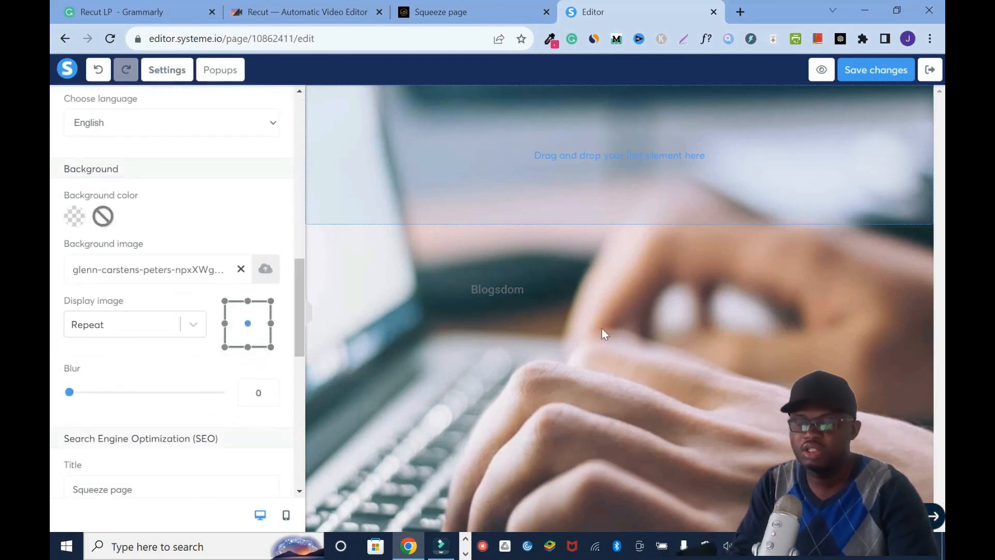
left_click(241, 268)
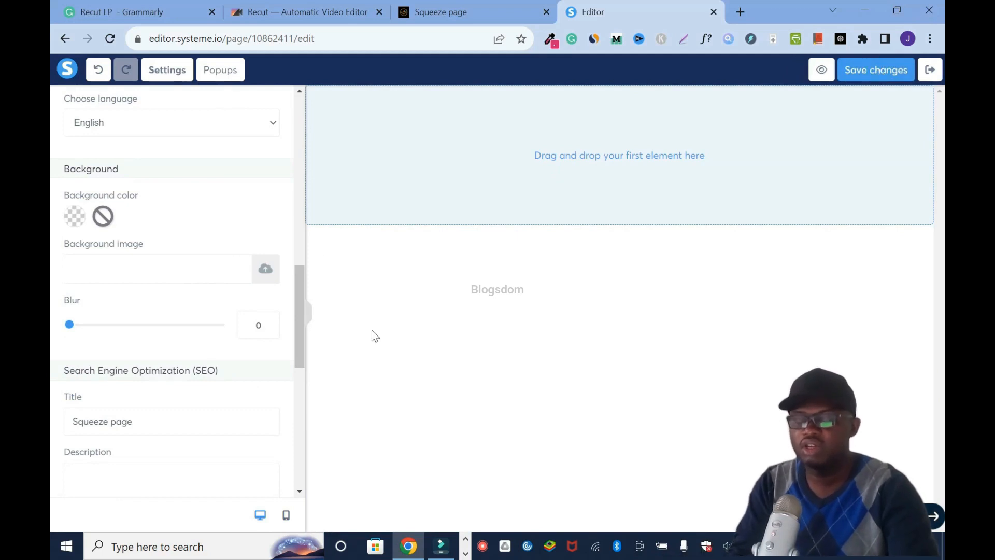
- Add a headline text element to the empty section of the page
left_click_drag(299, 294, 297, 138)
left_click(529, 114)
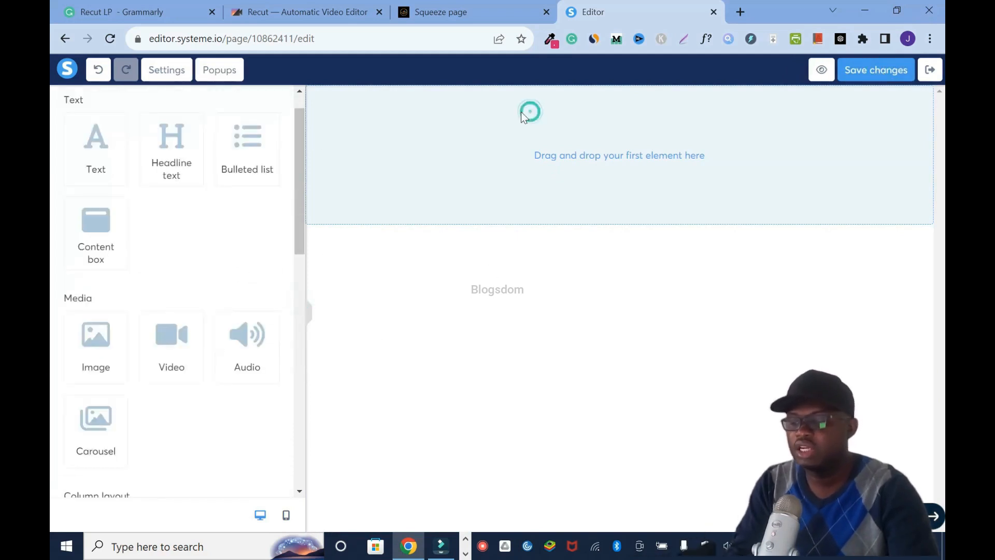
left_click_drag(180, 155, 609, 138)
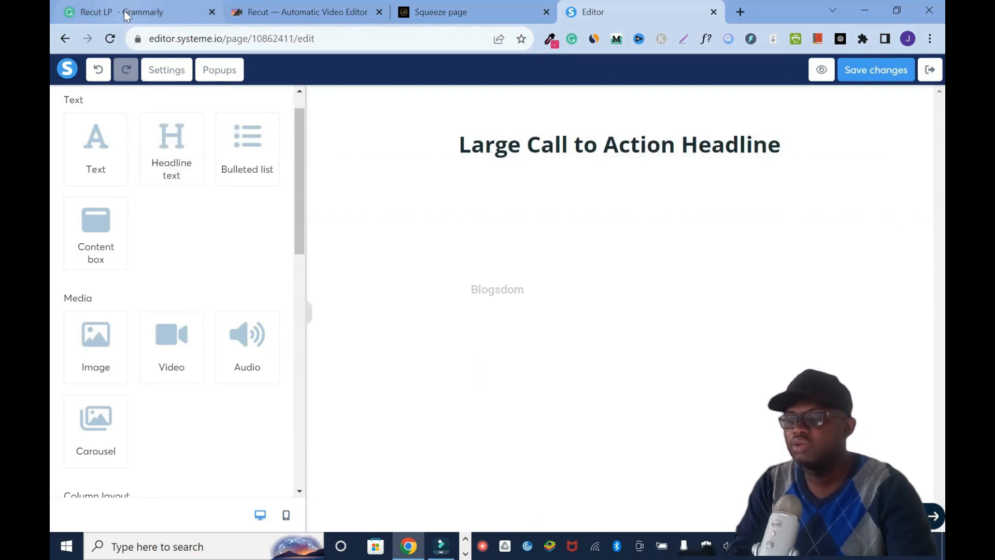
- Replace the placeholder headline with "Are You Tired of Manually Sifting Through Your Videos or Podcasts to Eliminate the Silent Parts?" copied from the Grammarly document
left_click(127, 12)
left_click_drag(264, 153, 92, 127)
left_click(586, 10)
left_click(558, 139)
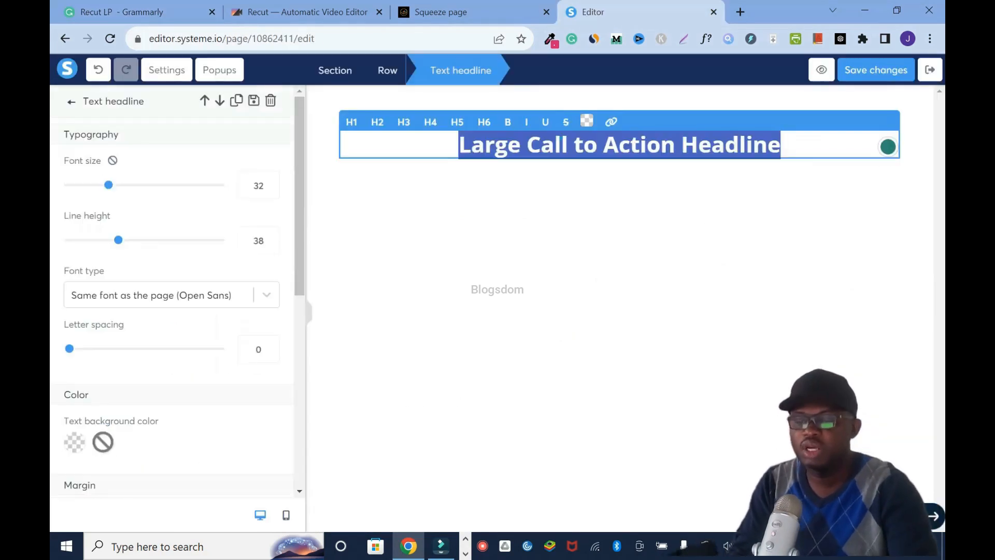
key("ctrl+v")
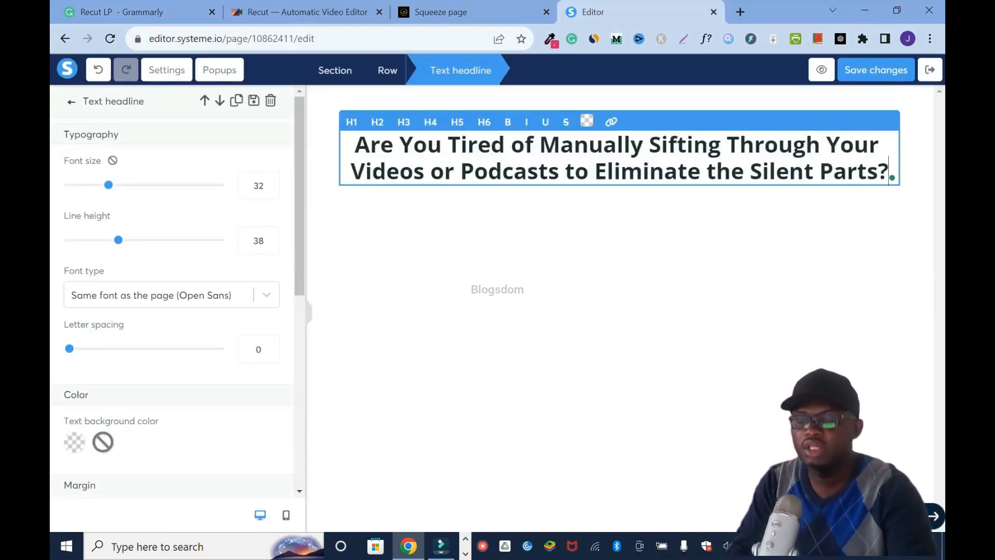
- Split the headline into four lines, breaking after "Manually", "Your" and "Podcasts", and save the page
left_click(651, 141)
key("Return")
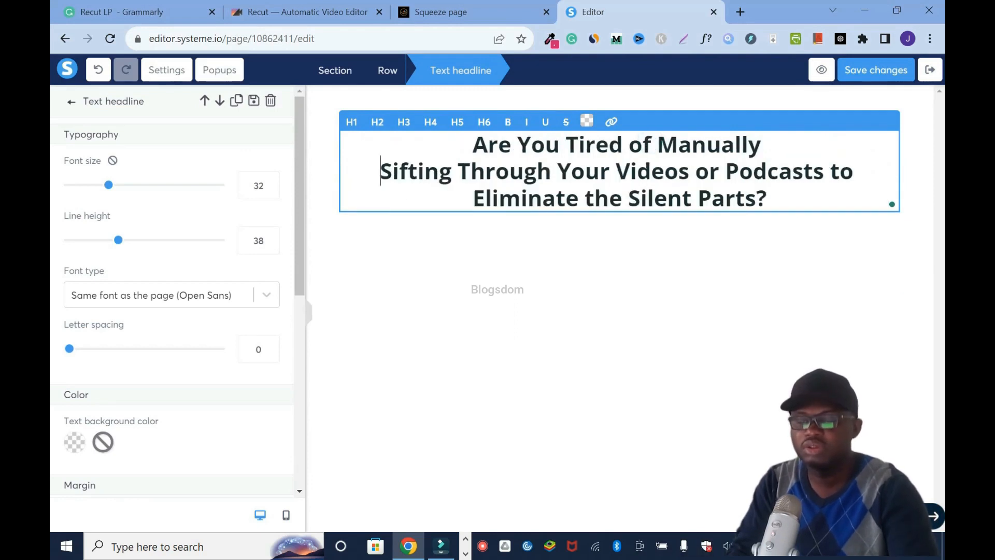
key("Return")
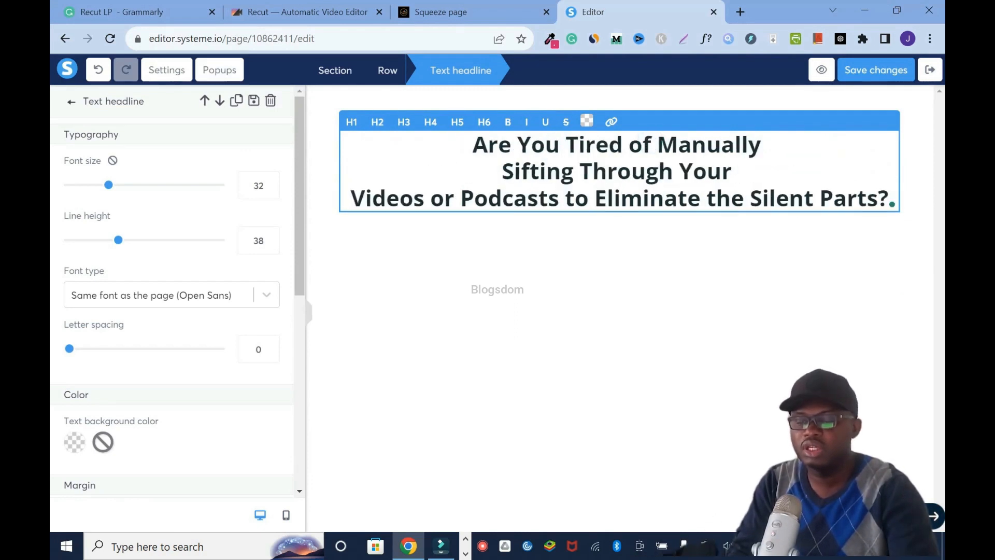
key("Return")
left_click(838, 269)
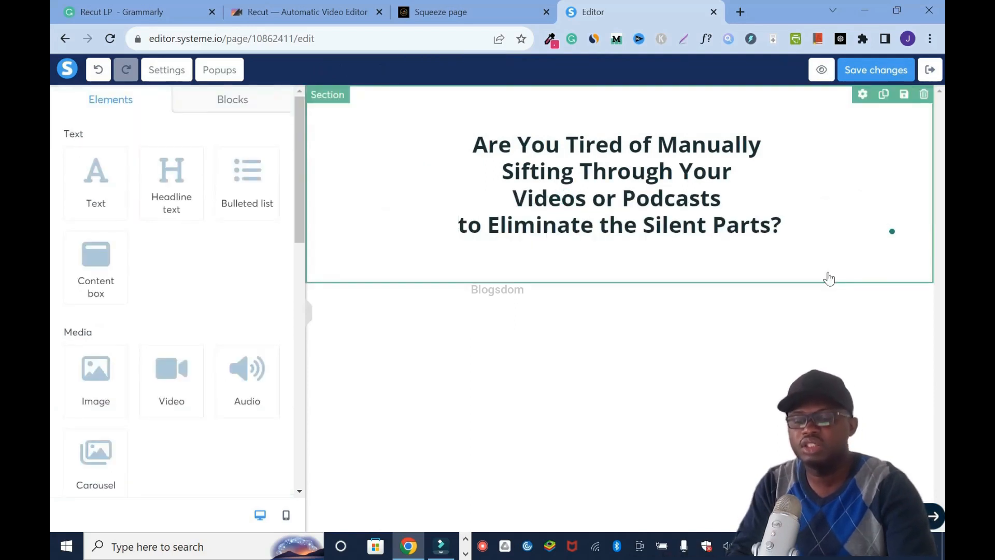
left_click(882, 71)
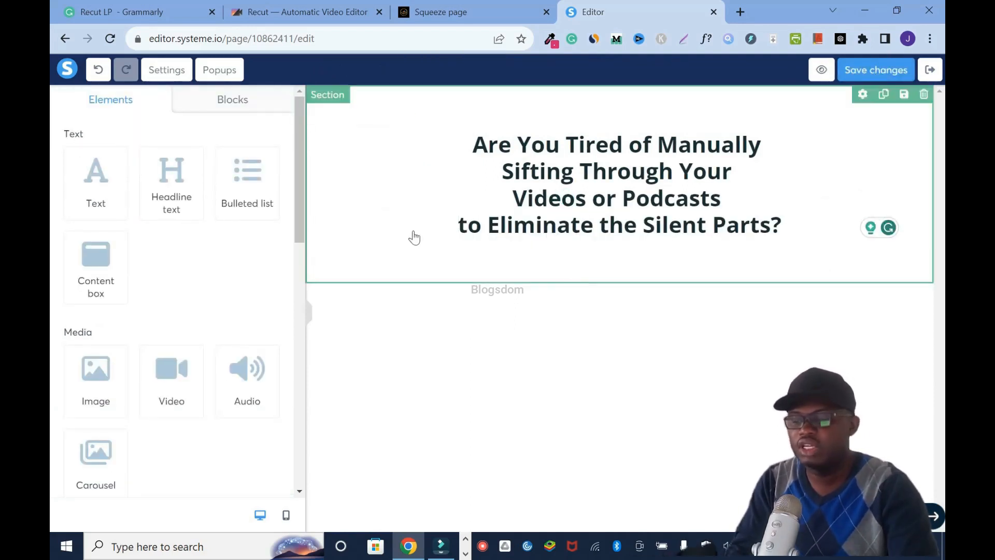
- Add a text element below the headline containing "With our innovative app, you can instantly remove silent stretches from your videos or podcasts with just a single click!" from Grammarly
left_click_drag(106, 186, 617, 269)
left_click(150, 11)
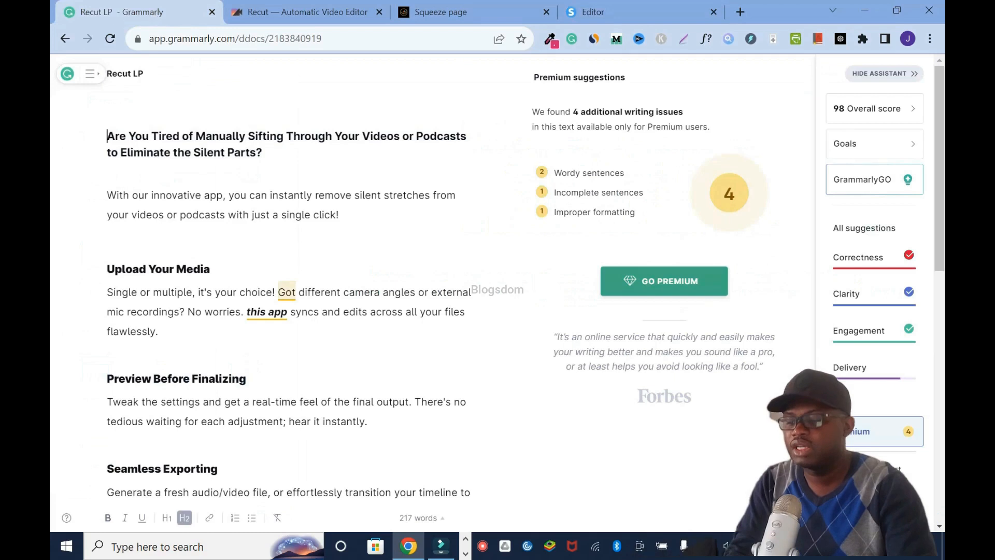
left_click_drag(108, 195, 363, 213)
key("ctrl+c")
left_click(636, 5)
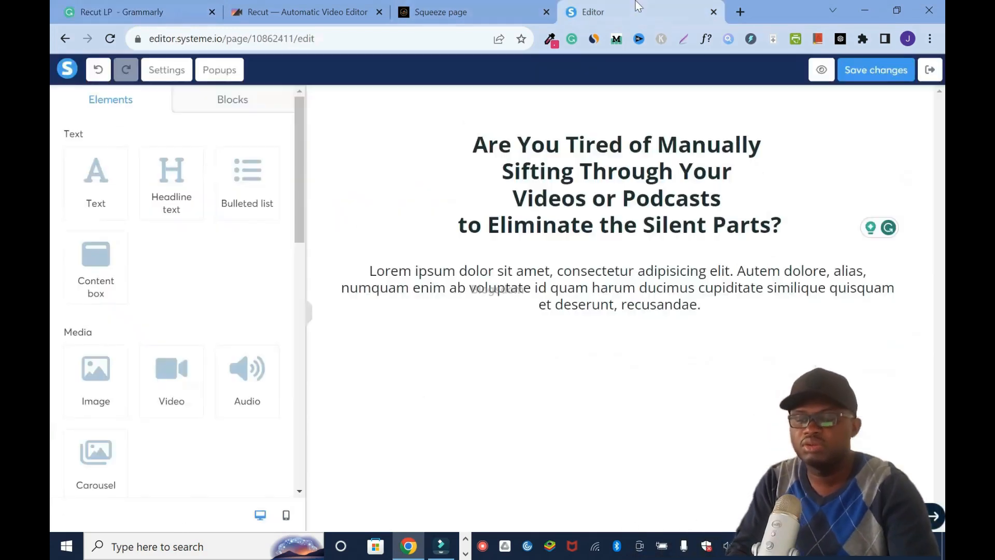
left_click(551, 282)
key("ctrl+a")
key("ctrl+v")
- Break the subheadline onto a second line after "stretches", reduce its font size to 16, and save the page
left_click(509, 271)
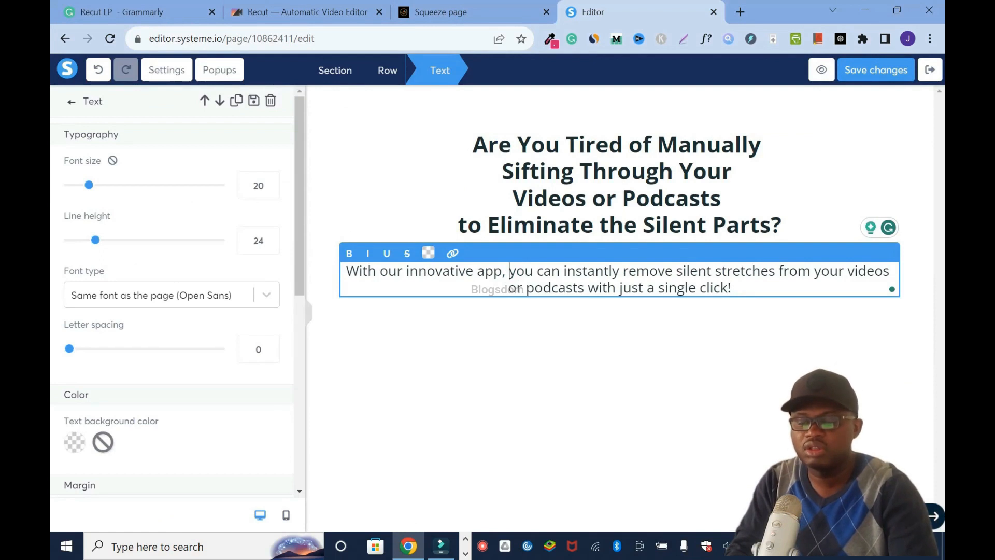
left_click(779, 271)
key("Return")
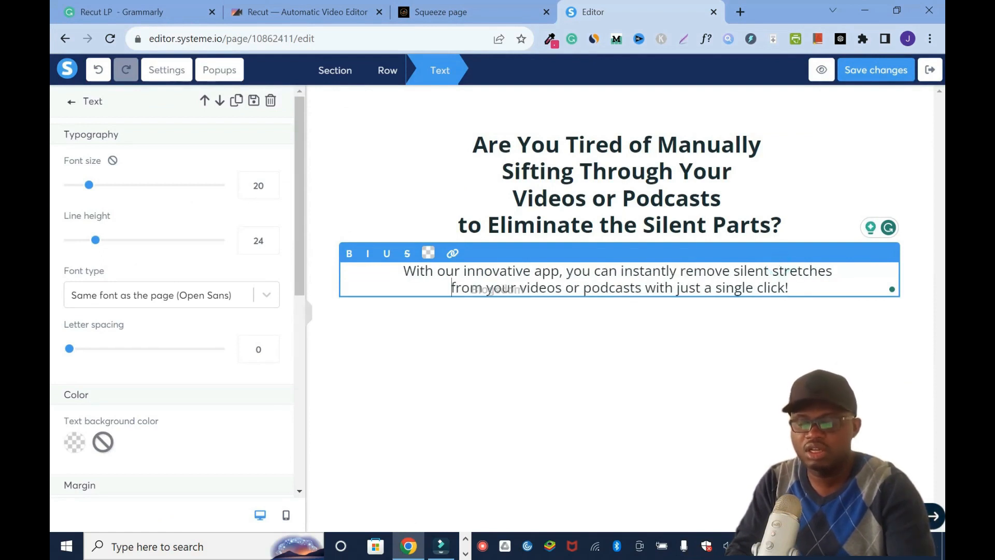
left_click(270, 191)
left_click(270, 190)
left_click(270, 190)
left_click(271, 190)
left_click(883, 72)
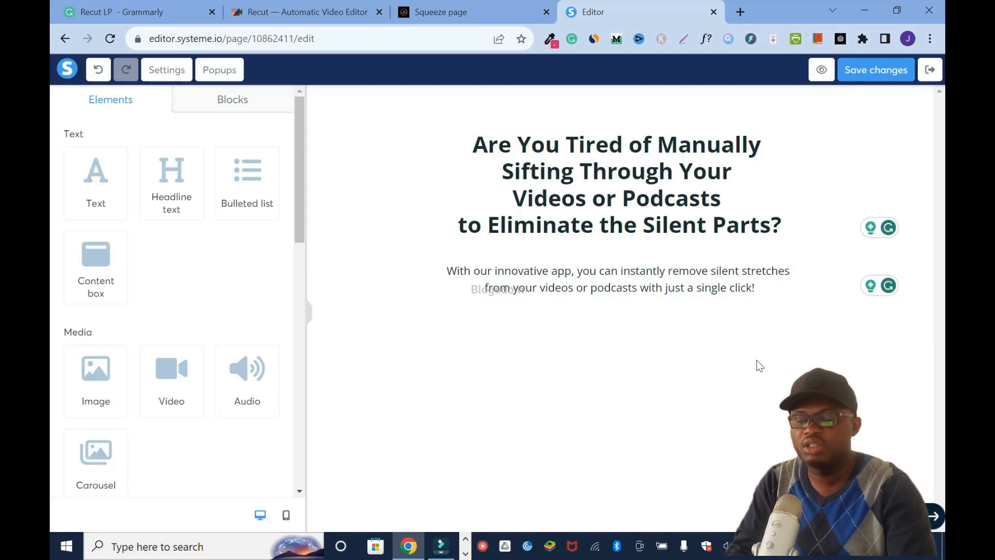
- Add an image element below the subheadline, enlarge it to size 798, and save the page
left_click_drag(96, 369, 445, 327)
scroll(716, 337, "down", 2)
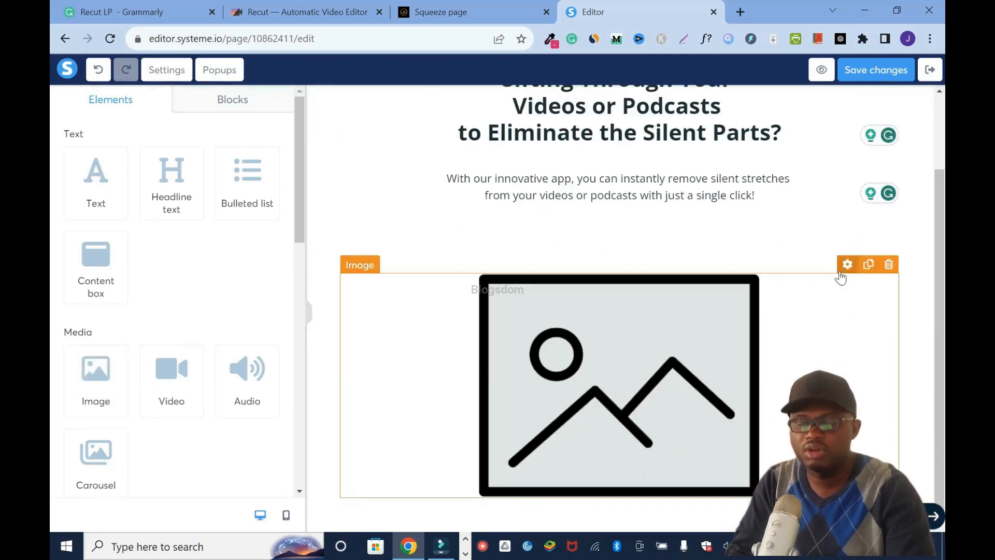
left_click(666, 341)
left_click_drag(300, 234, 303, 264)
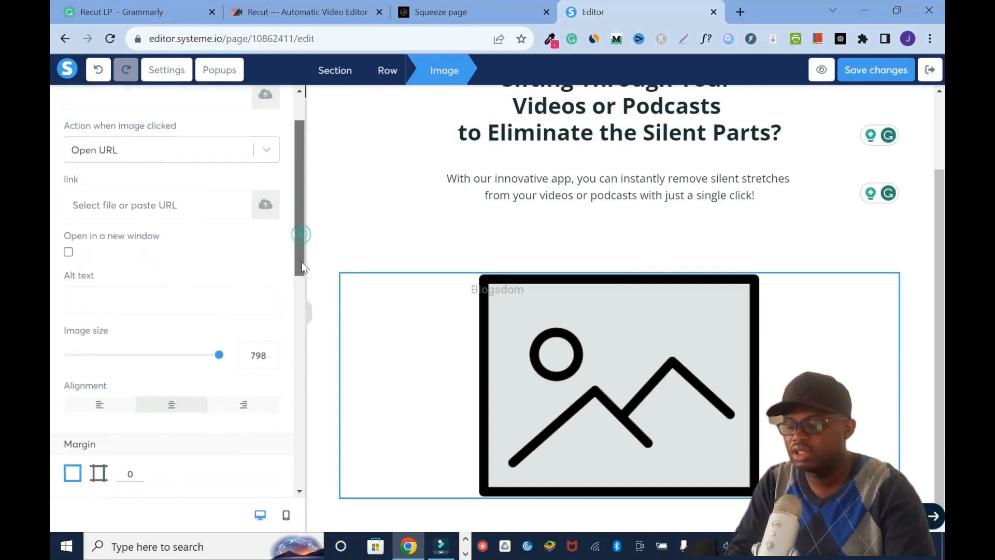
scroll(244, 271, "down", 2)
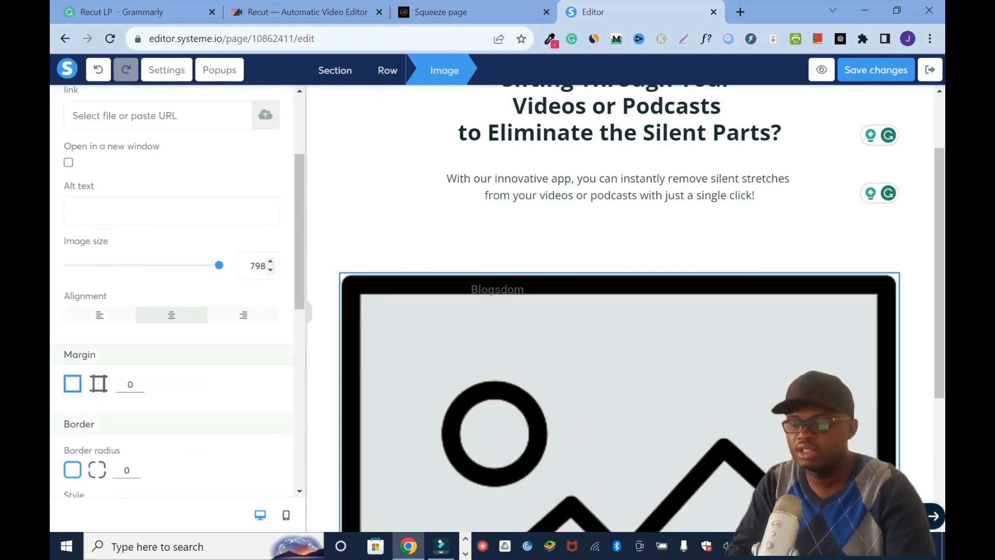
left_click(882, 68)
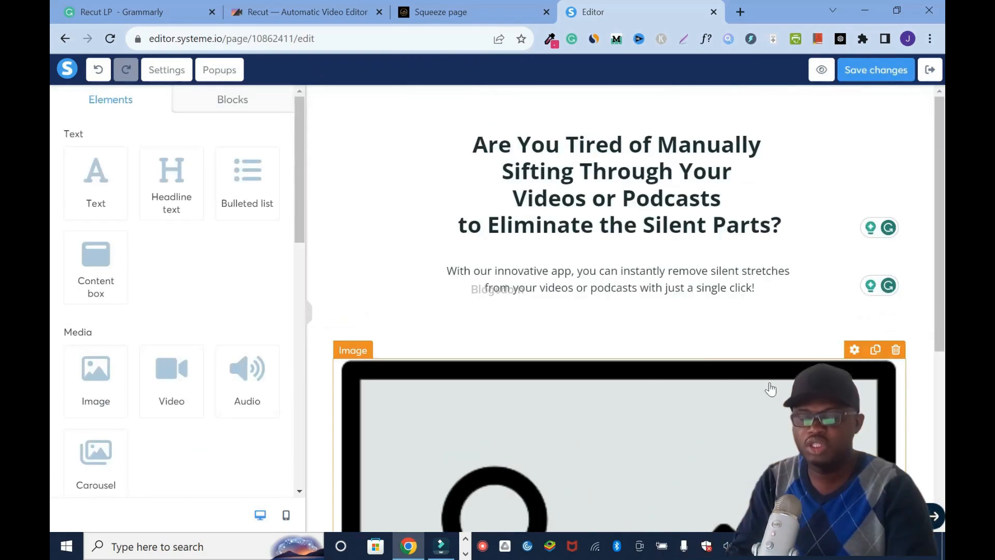
- Set the headline section's top and bottom padding to 0 and adjust its left/right padding
left_click(928, 135)
mouse_move(69, 185)
left_mouse_down()
mouse_move(80, 187)
mouse_move(60, 187)
left_mouse_up()
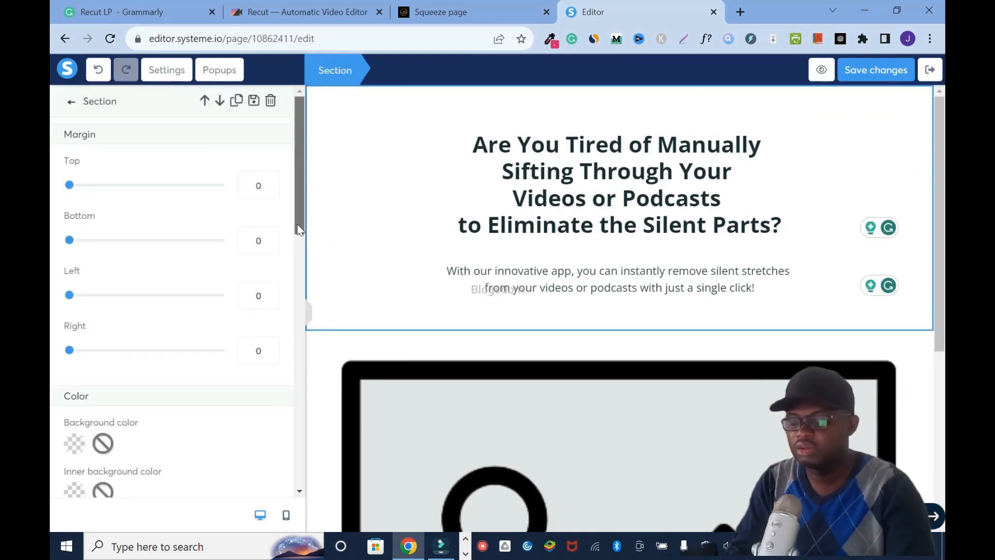
left_click_drag(299, 229, 54, 355)
left_click_drag(89, 405, 67, 405)
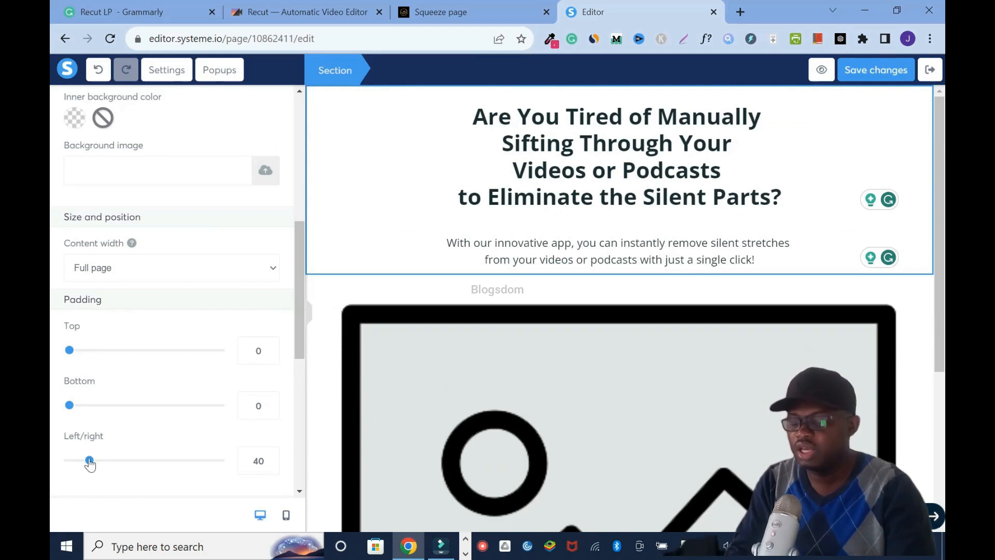
left_click_drag(89, 461, 101, 462)
double_click(256, 461)
left_click(426, 354)
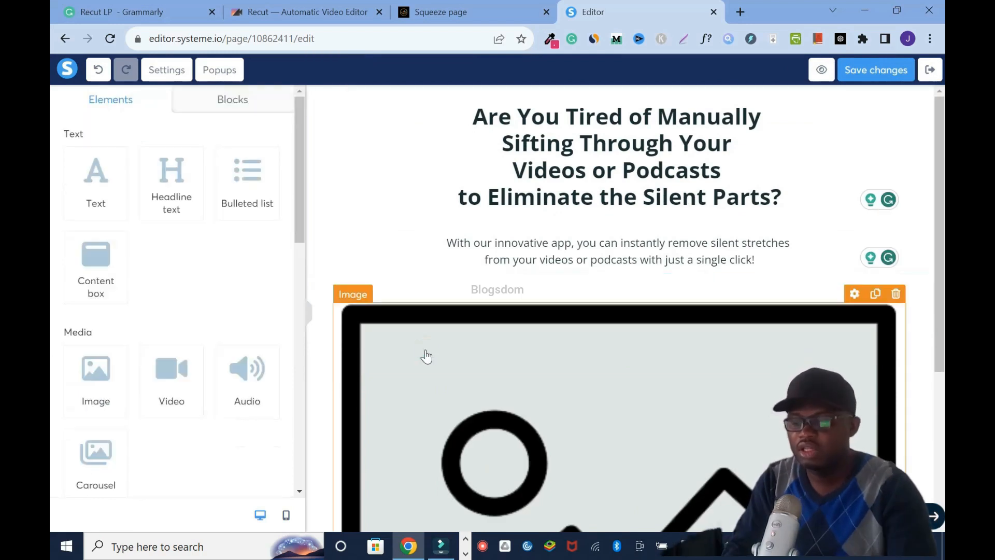
- Increase the placeholder image's size to 832 and save the page
left_click(853, 294)
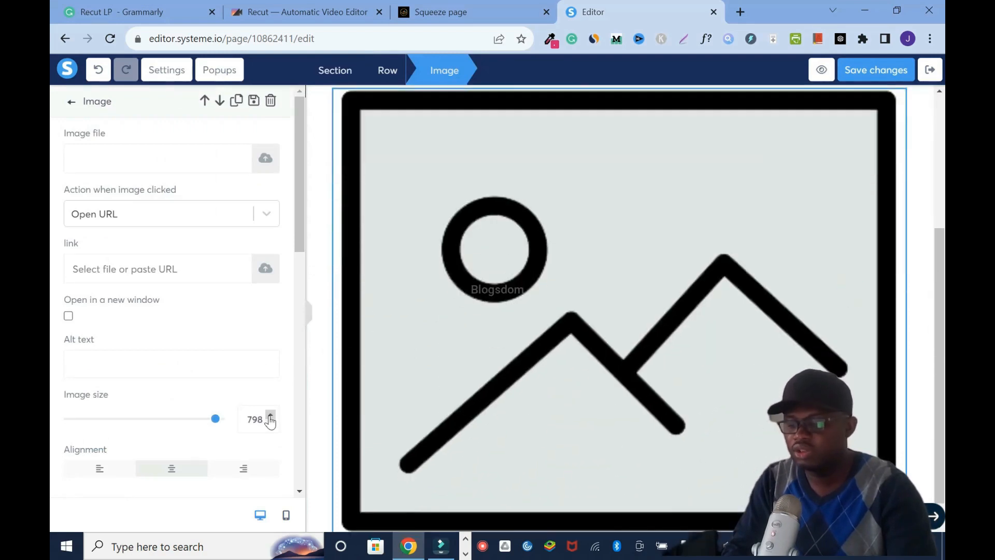
left_click(269, 415)
left_click(269, 416)
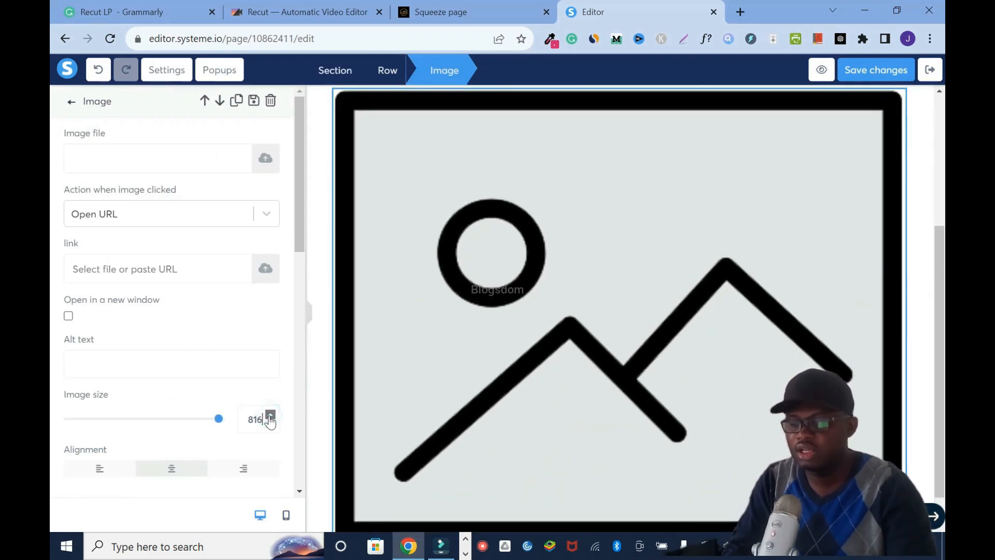
left_click(866, 73)
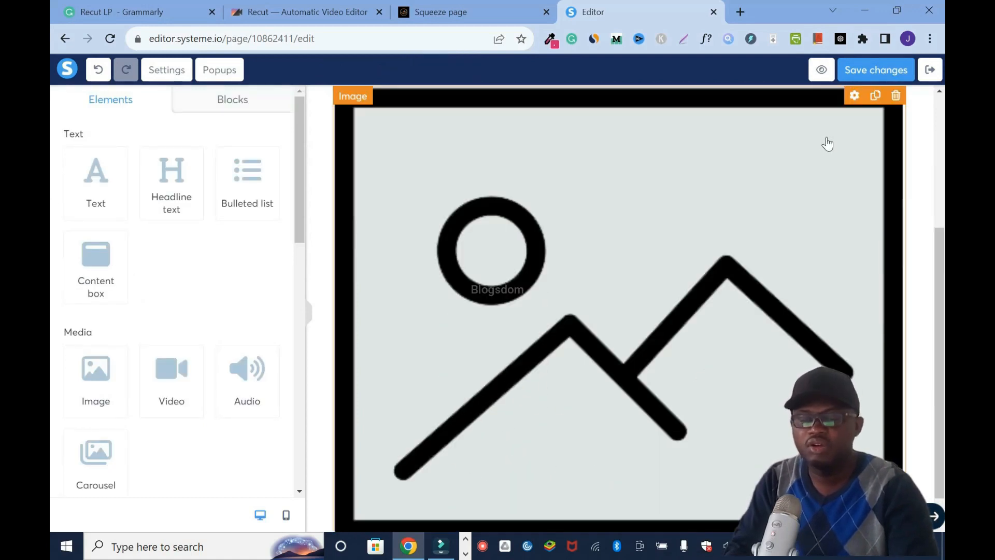
- Replace the placeholder with the "Remove Silence from Videos in 5 Seconds!" picture uploaded from the computer, and save the page
left_click(855, 97)
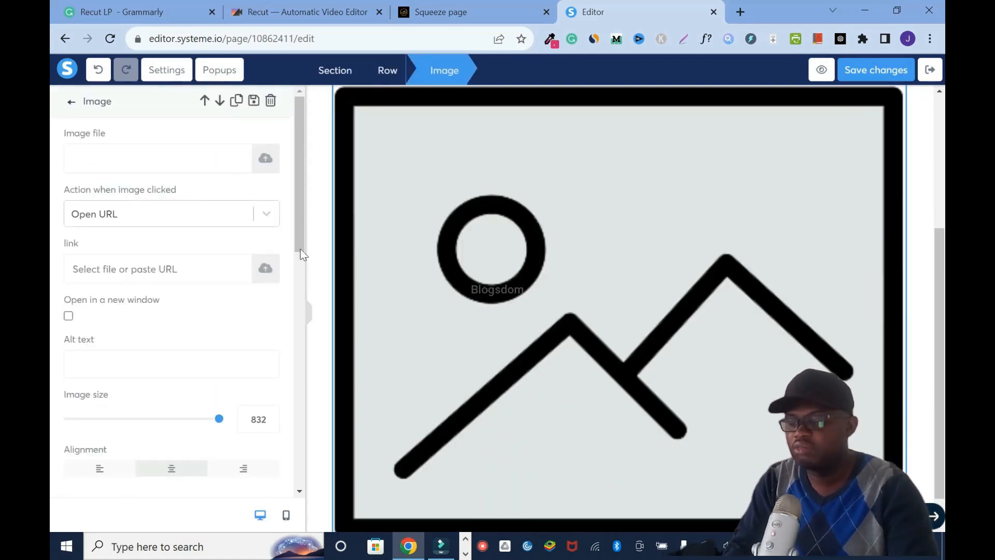
left_click(266, 159)
left_click(494, 334)
scroll(471, 225, "down", 10)
left_click(344, 366)
left_click(381, 446)
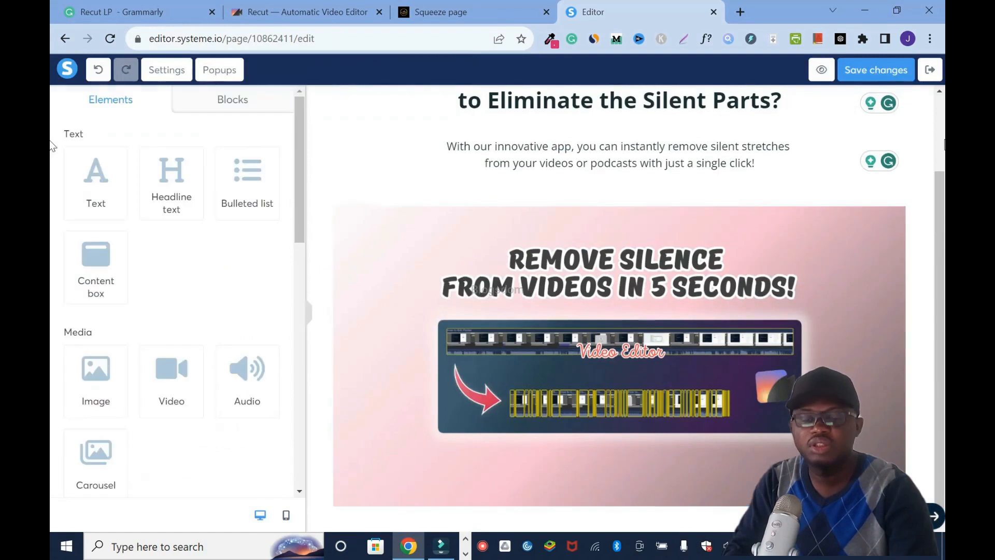
left_click(943, 141)
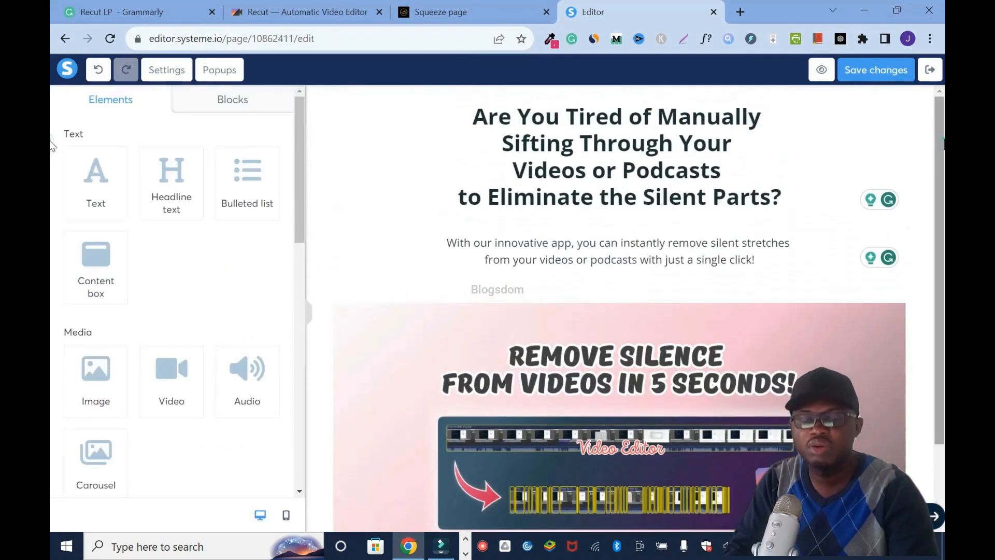
scroll(924, 175, "down", 1)
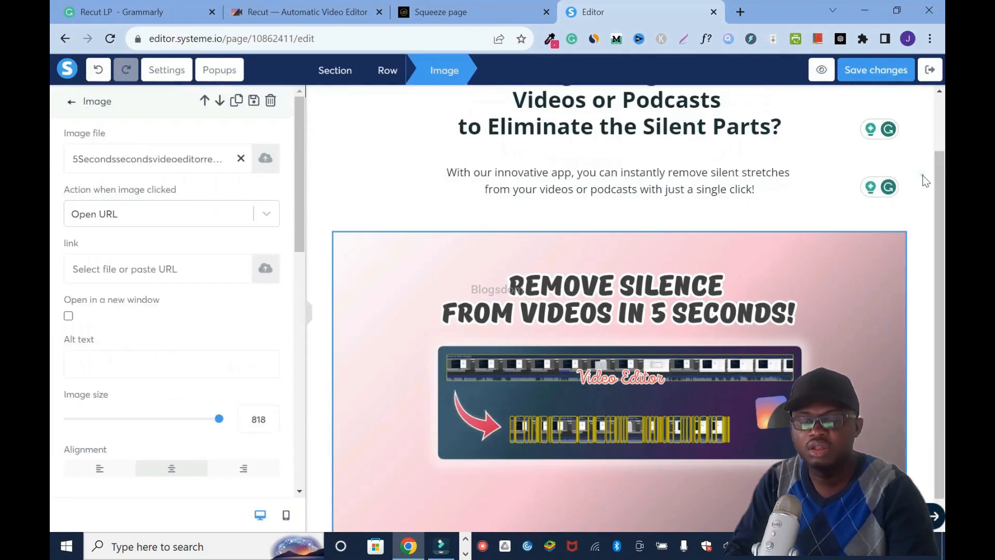
left_click(924, 175)
left_click(884, 77)
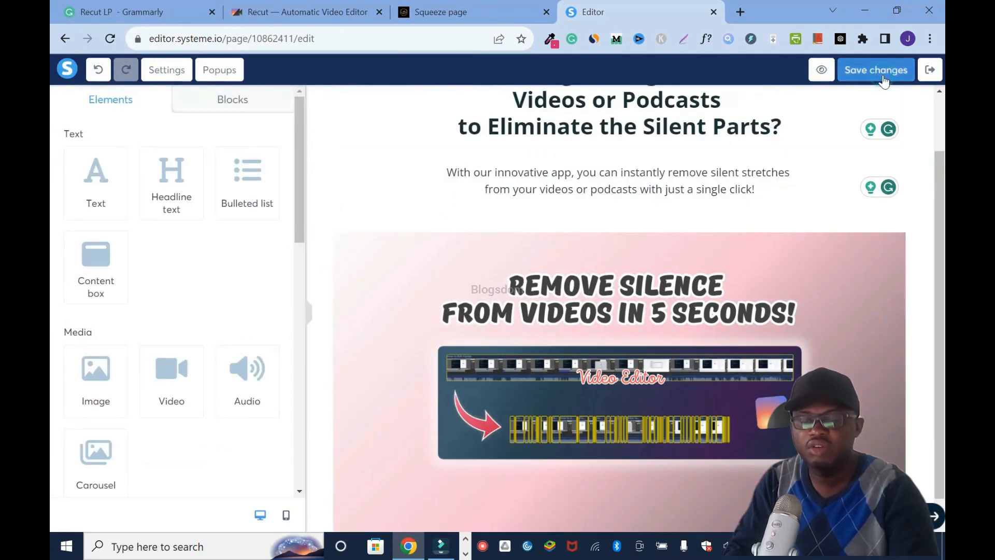
left_click(937, 102)
- Color the whole subheadline text purple (BD10E0) and make it bold
left_click(307, 13)
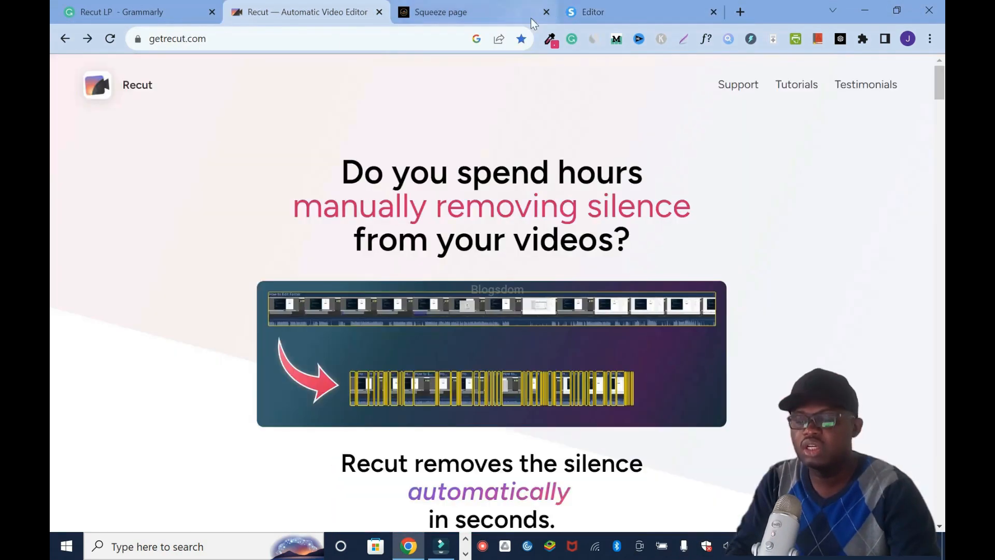
left_click(581, 12)
double_click(755, 248)
left_click(755, 261)
left_click_drag(755, 261, 430, 229)
left_click(429, 225)
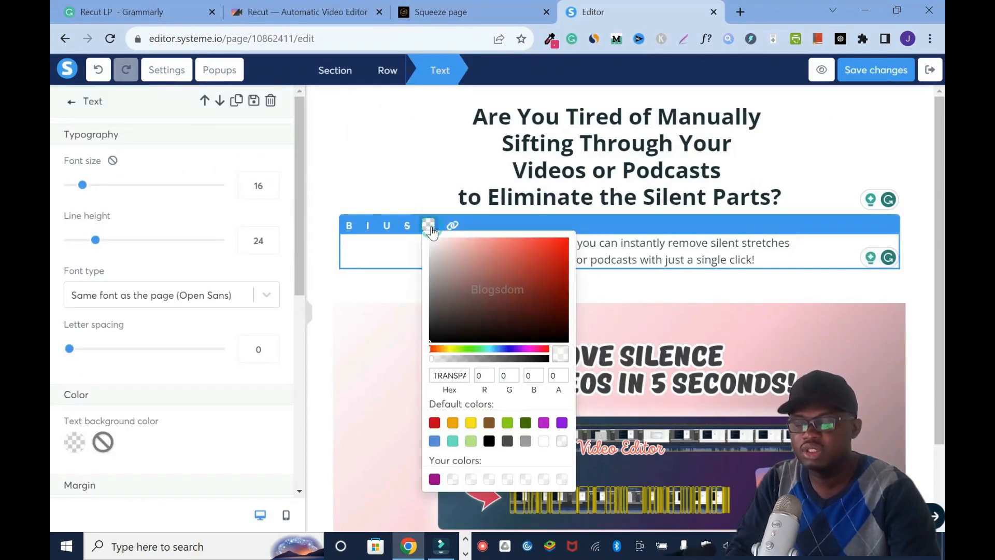
left_click(562, 423)
left_click(539, 267)
left_click(435, 424)
left_click(545, 424)
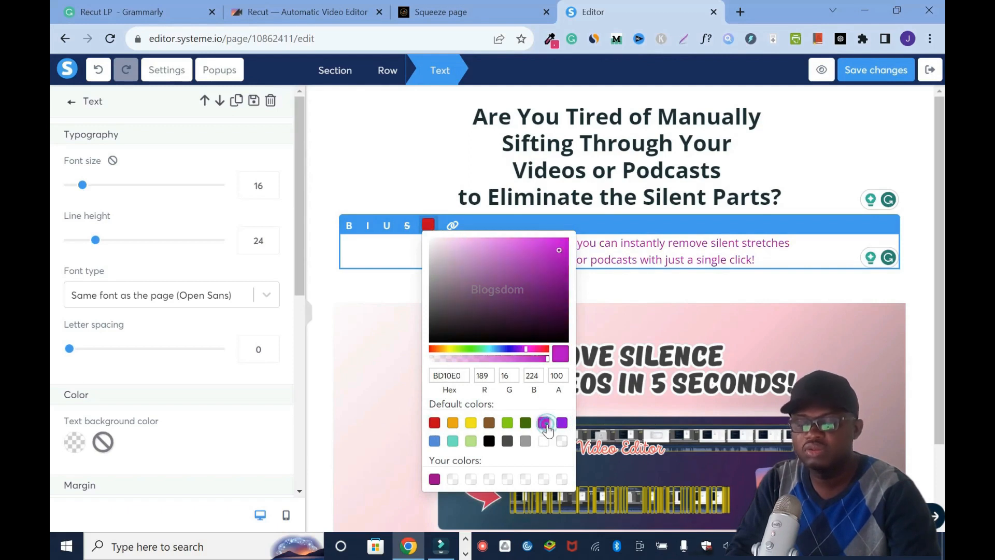
left_click(349, 228)
left_click_drag(481, 259, 441, 243)
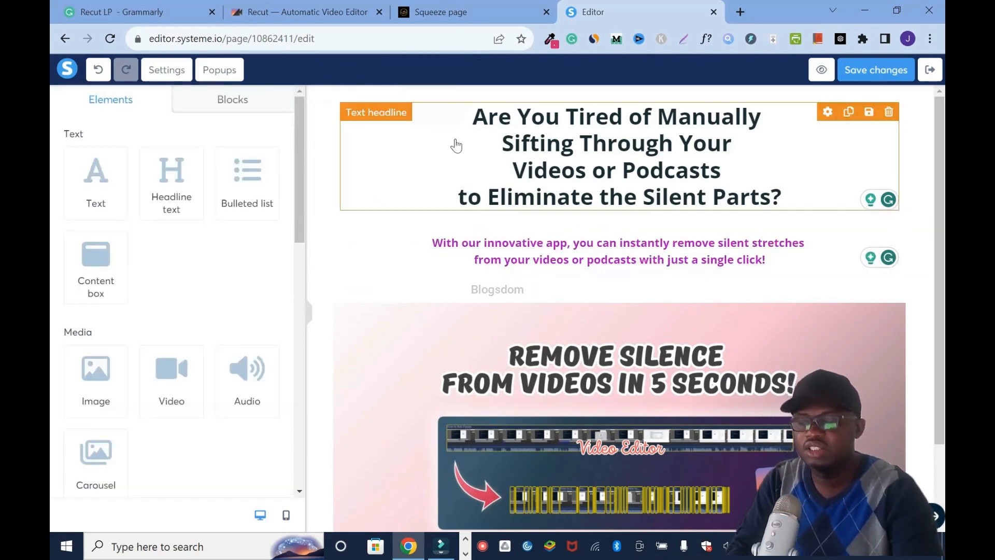
- Recolor the whole subheadline with the default red and save the page
left_click(267, 11)
left_click(451, 12)
left_click(604, 6)
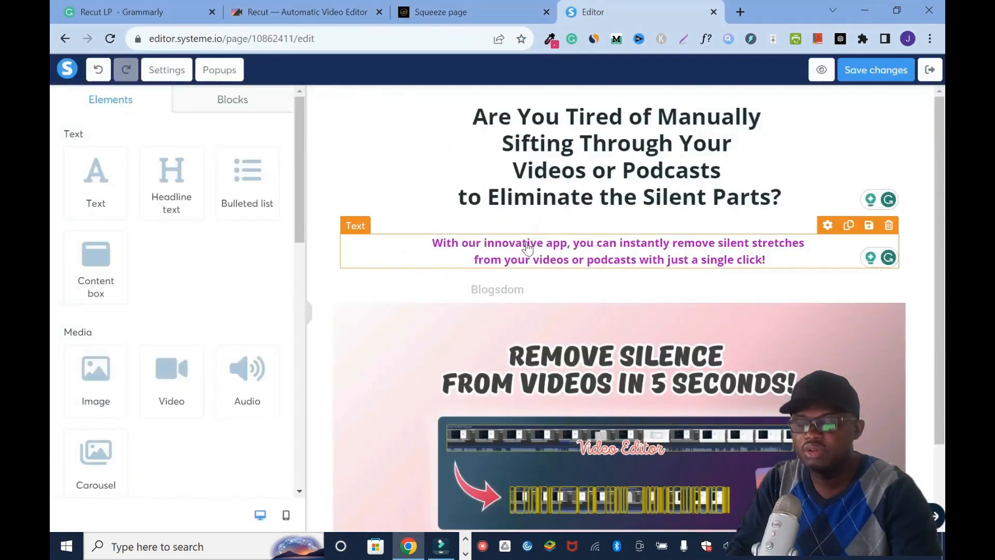
left_click(528, 248)
key("ctrl+a")
left_click(428, 225)
left_click(435, 423)
left_click(834, 129)
left_click(871, 69)
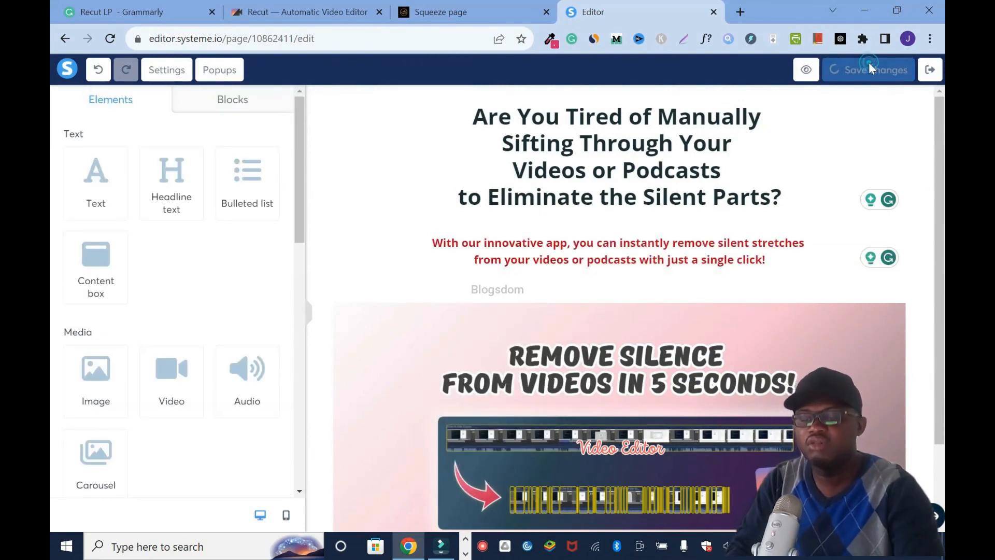
left_click(825, 233)
left_click_drag(72, 351, 69, 349)
mouse_move(300, 207)
left_mouse_down()
mouse_move(300, 358)
mouse_move(300, 210)
left_mouse_up()
left_click(885, 69)
left_click_drag(944, 218, 945, 408)
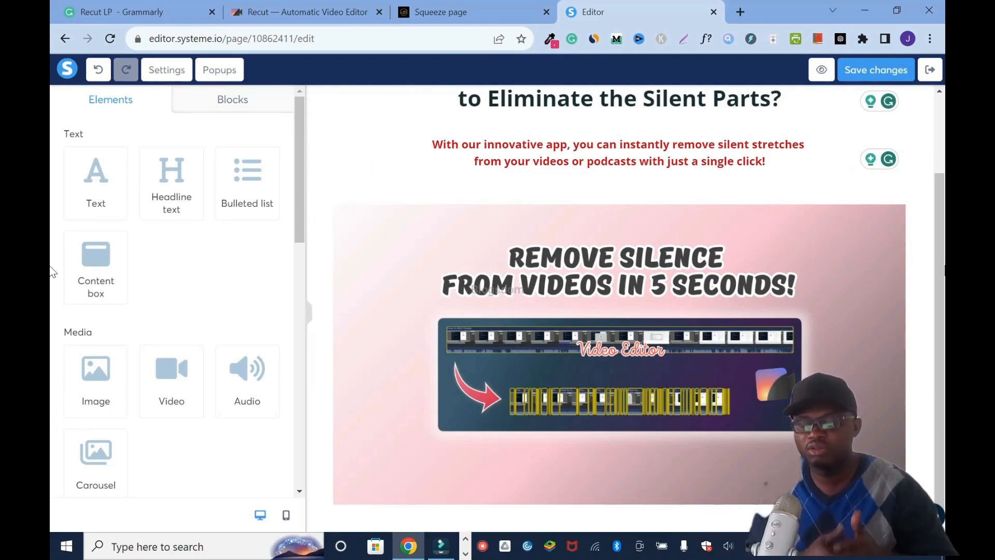
- Check the remaining copy in the Grammarly document and add a two-column layout below the image in the page editor
left_click(119, 12)
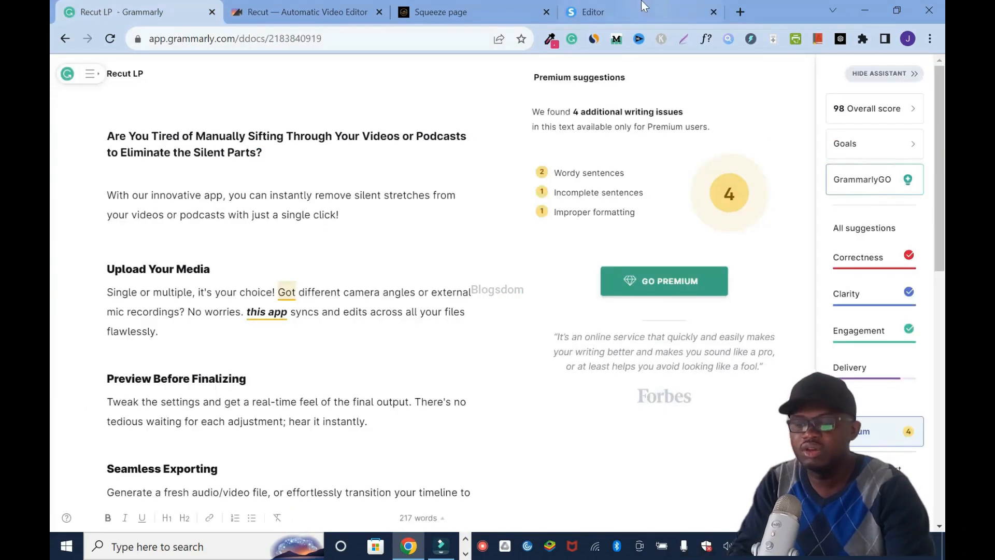
left_click(661, 7)
scroll(292, 241, "down", 4)
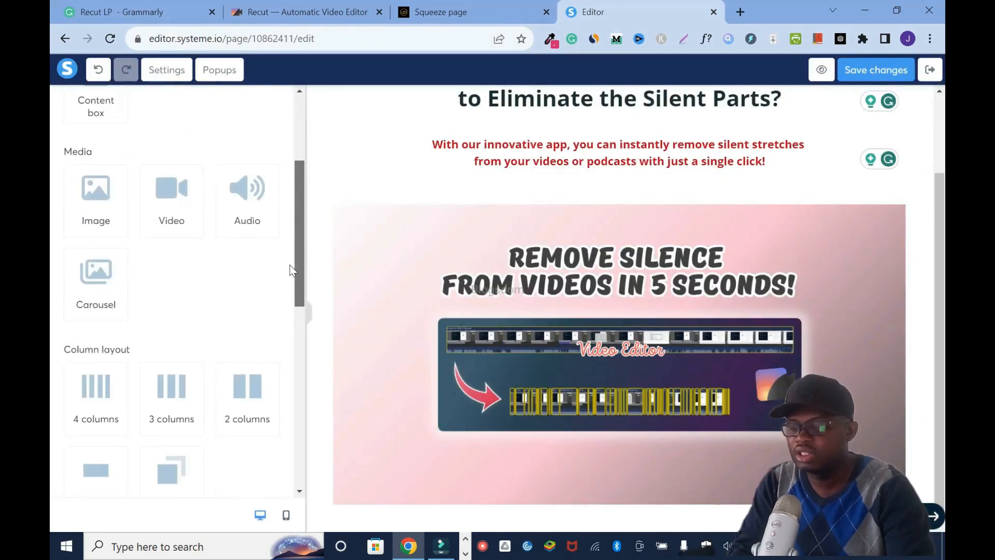
scroll(290, 266, "down", 1)
left_click_drag(241, 327, 518, 514)
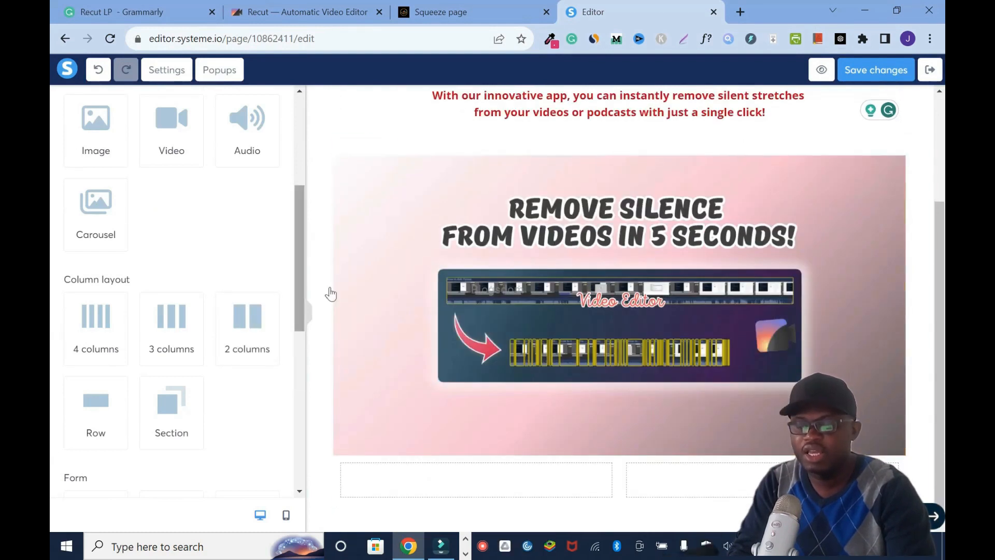
- Add a text element to each of the two columns below the image
left_click(138, 16)
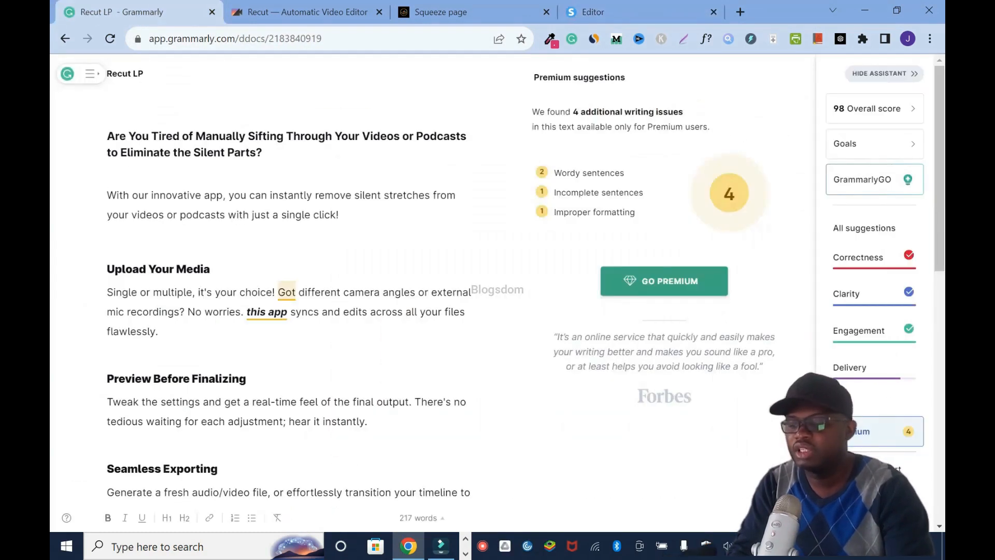
left_click(560, 15)
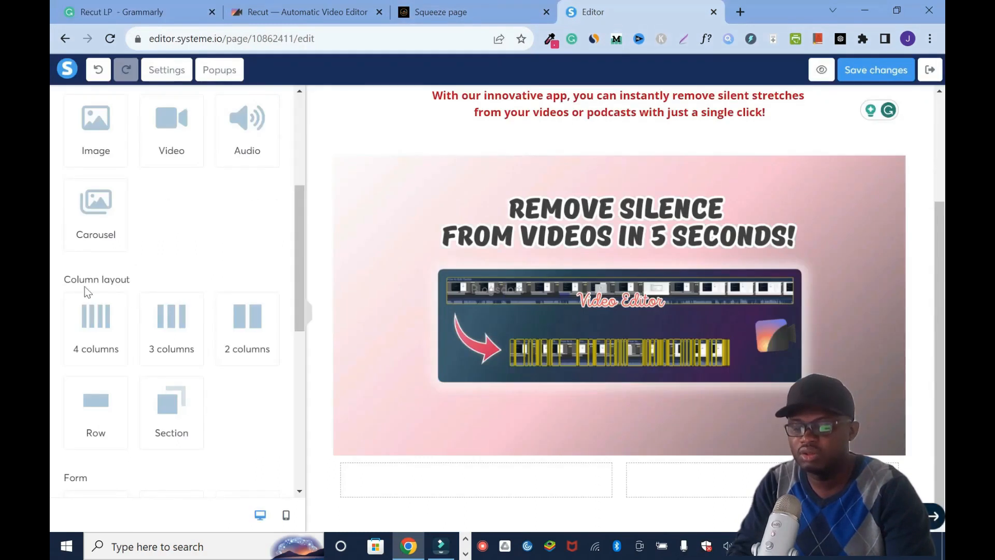
left_click(404, 494)
left_click(404, 495)
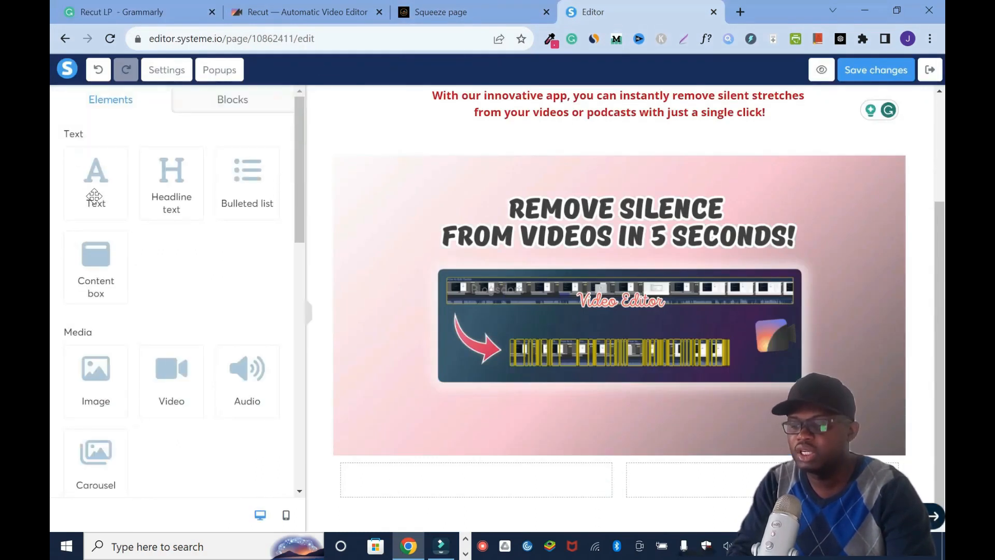
left_click_drag(95, 196, 476, 479)
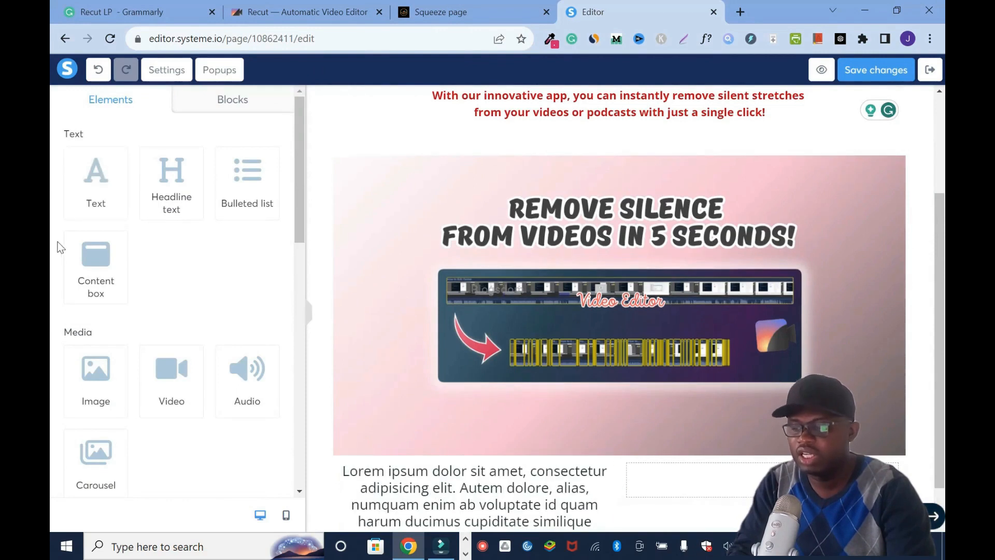
scroll(619, 311, "down", 1)
left_click_drag(108, 194, 750, 441)
- Replace the left column's placeholder with the Grammarly copy from "Upload Your Media" through "Seamless Exporting"
left_click(132, 16)
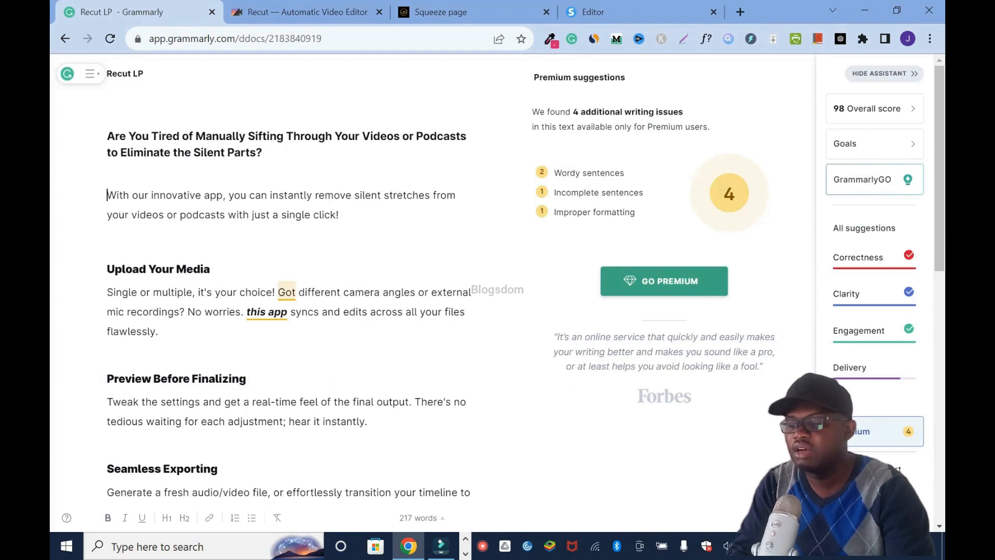
key("ctrl+shift+End")
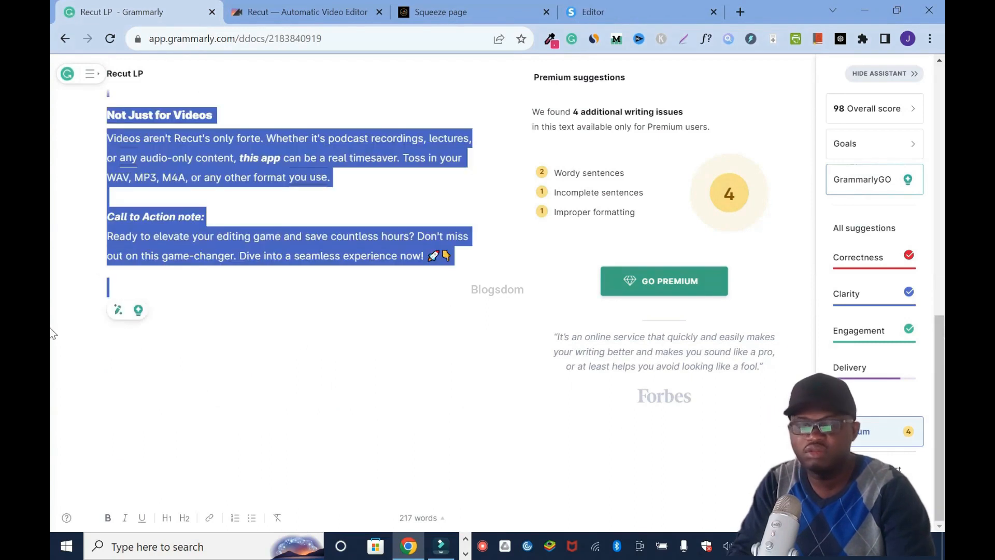
scroll(52, 332, "up", 10)
scroll(52, 158, "down", 7)
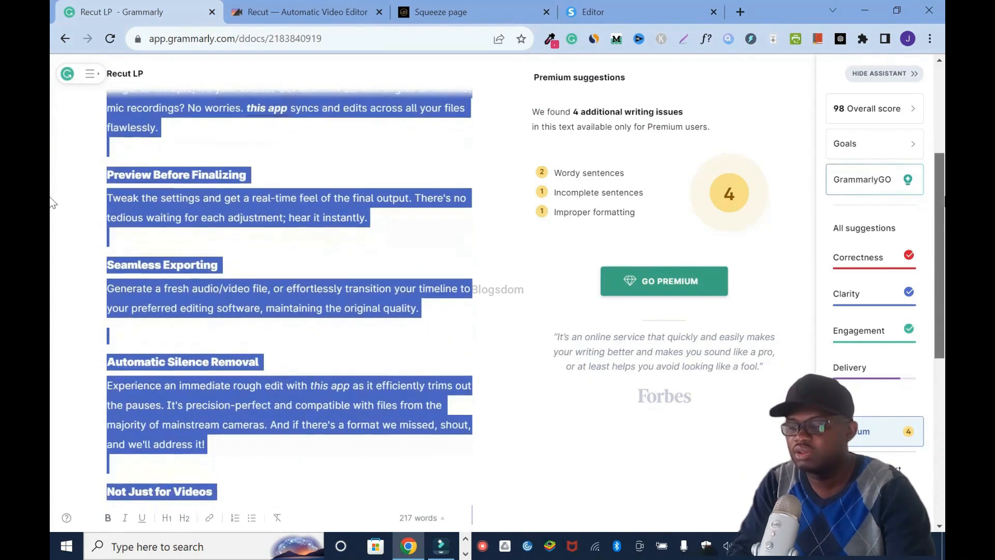
scroll(52, 297, "up", 6)
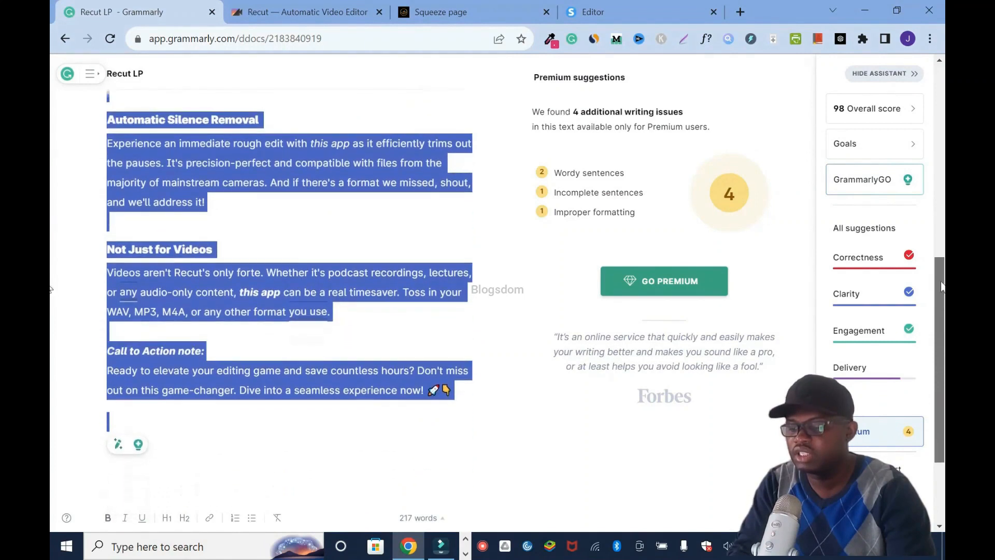
left_click_drag(230, 283, 419, 392)
key("ctrl+c")
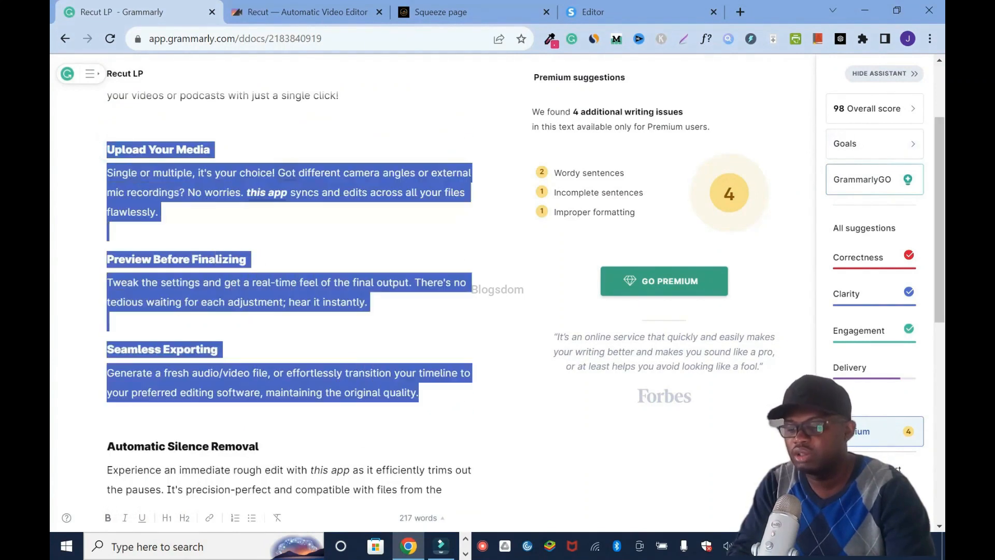
left_click(611, 6)
left_click(480, 470)
key("ctrl+a")
key("ctrl+v")
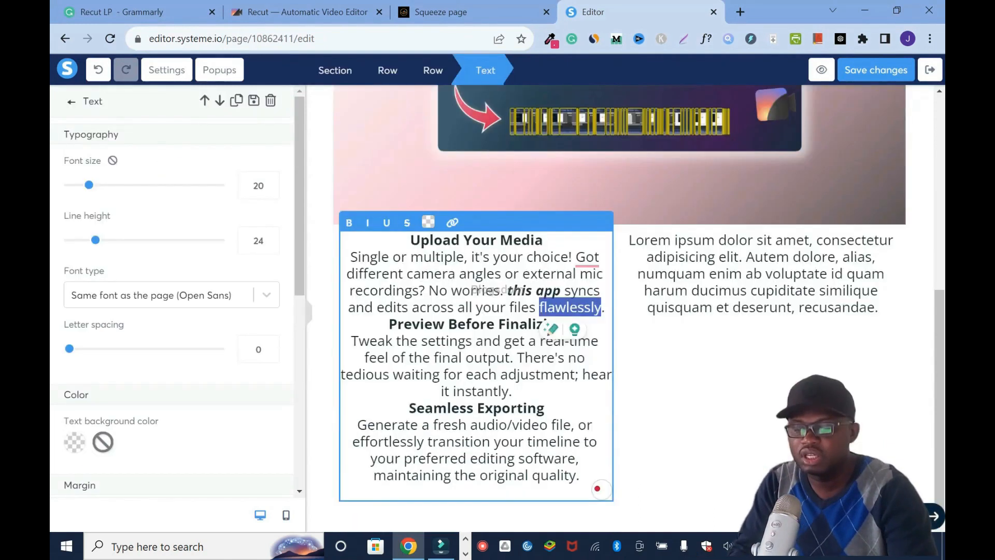
- Insert blank lines before the "Preview Before Finalizing" and "Seamless Exporting" headings in the left column
key("End")
key("Return")
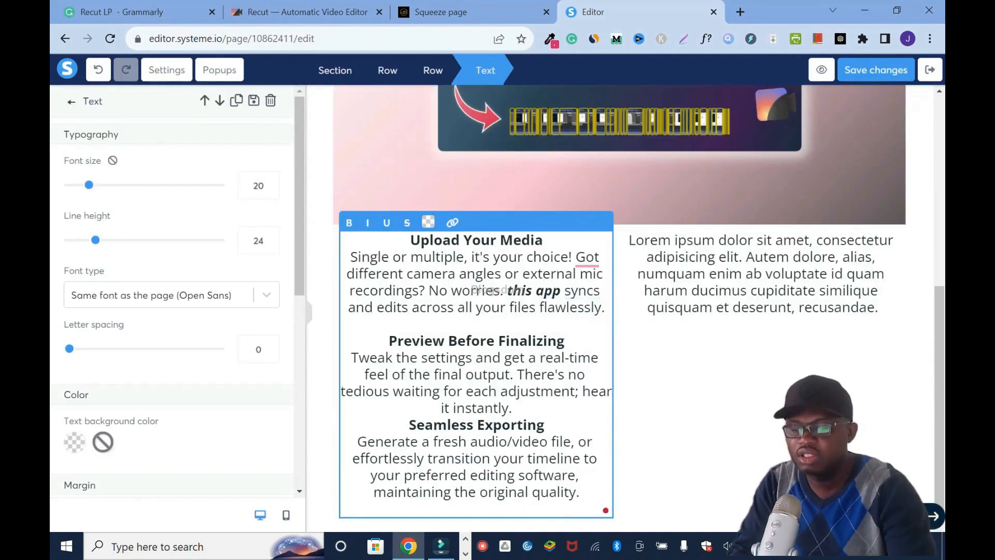
key("Return")
left_click(722, 418)
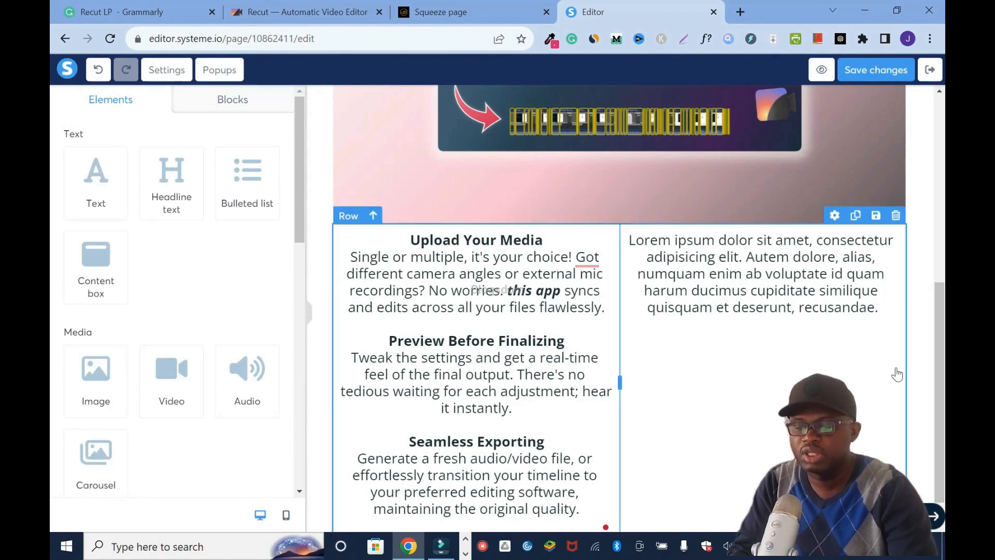
- Replace the right column's placeholder with the Grammarly copy from "Automatic Silence Removal" through the "Call to Action note"
key("ctrl+1")
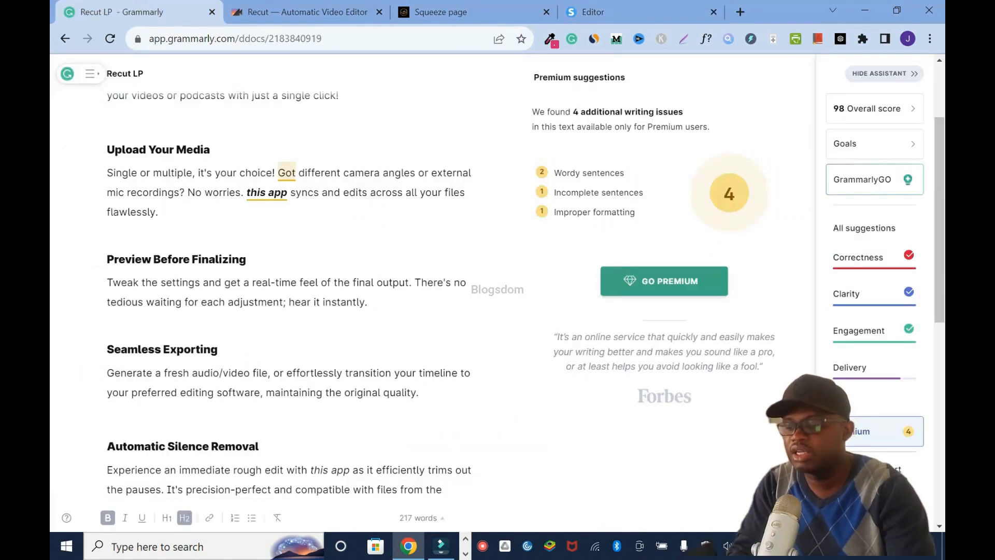
scroll(291, 290, "down", 5)
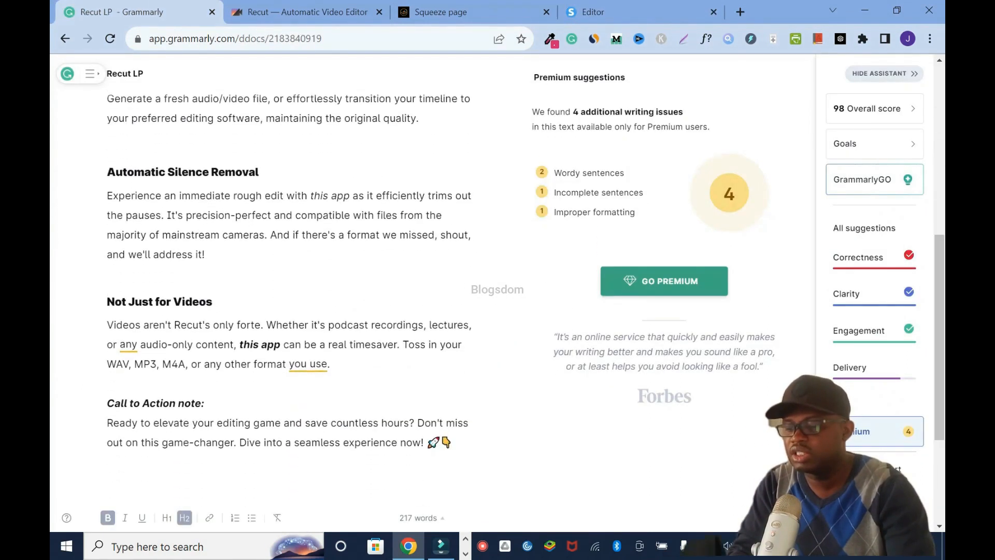
left_click_drag(107, 171, 642, 481)
key("ctrl+c")
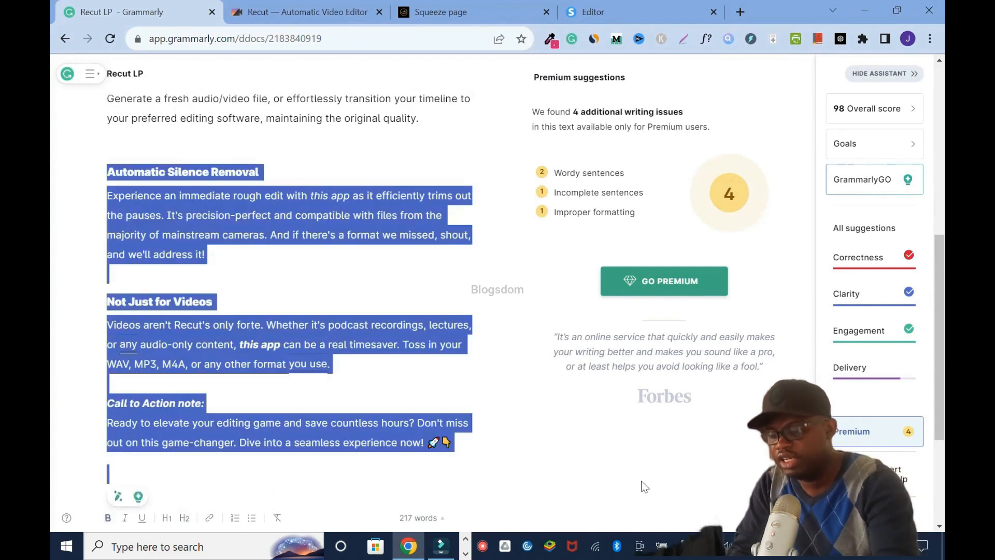
left_click(653, 7)
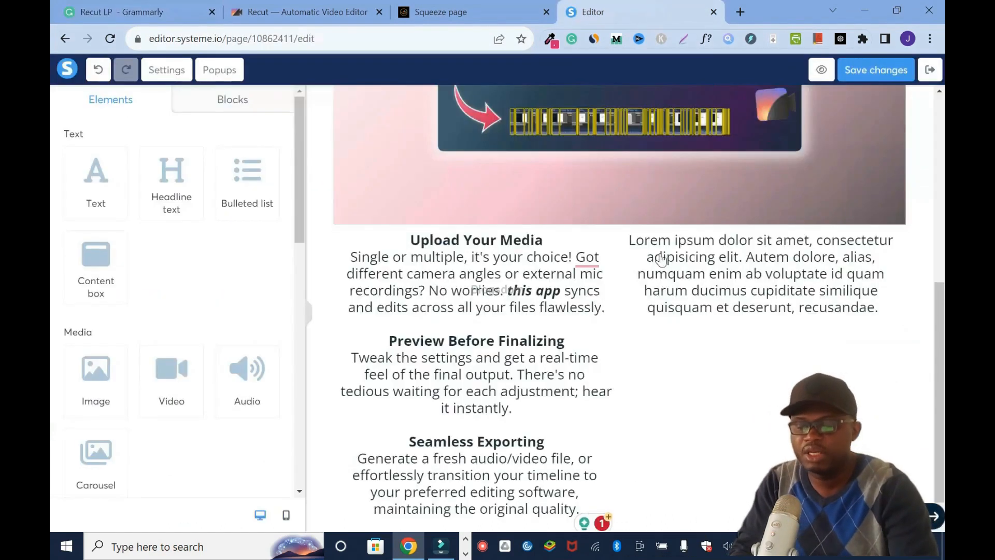
triple_click(743, 297)
key("ctrl+v")
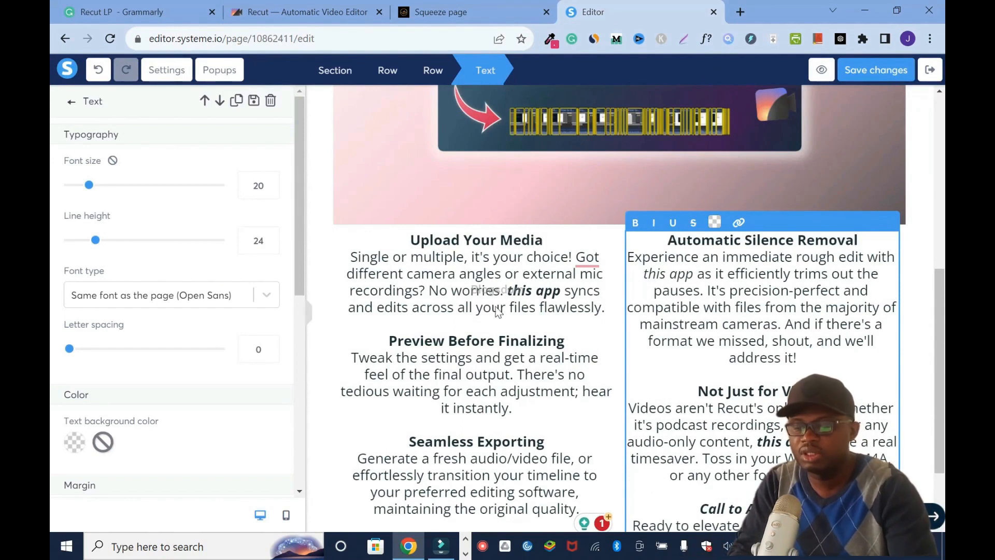
- Add a button between the image and the two-column copy, and increase the top margin of the two-column row
left_click_drag(943, 322, 941, 96)
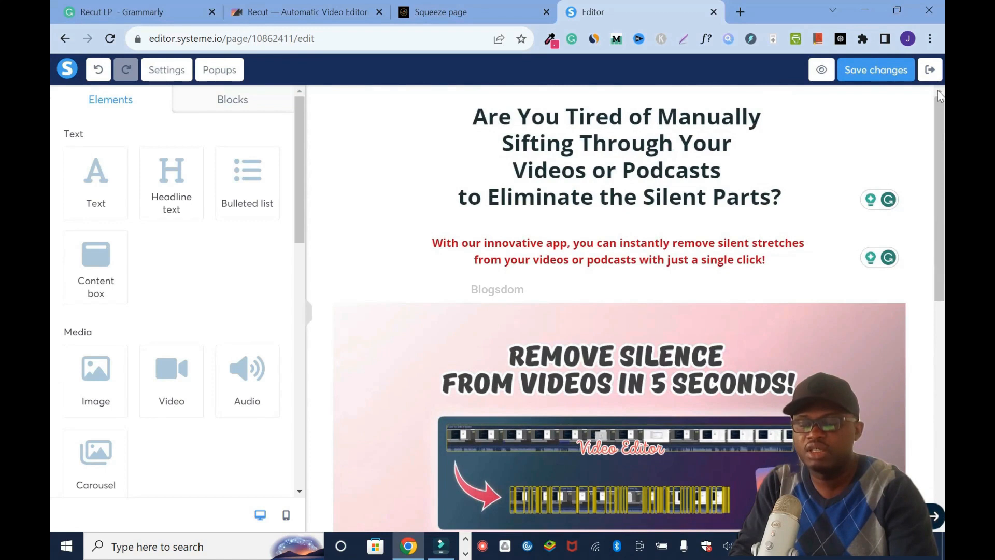
left_click_drag(945, 129, 945, 366)
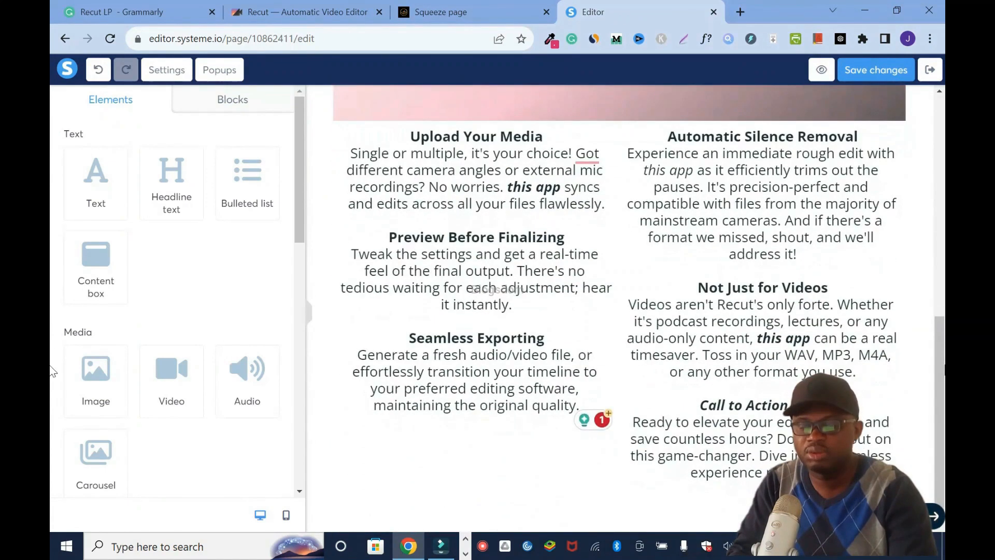
left_click_drag(300, 202, 297, 259)
scroll(933, 224, "up", 5)
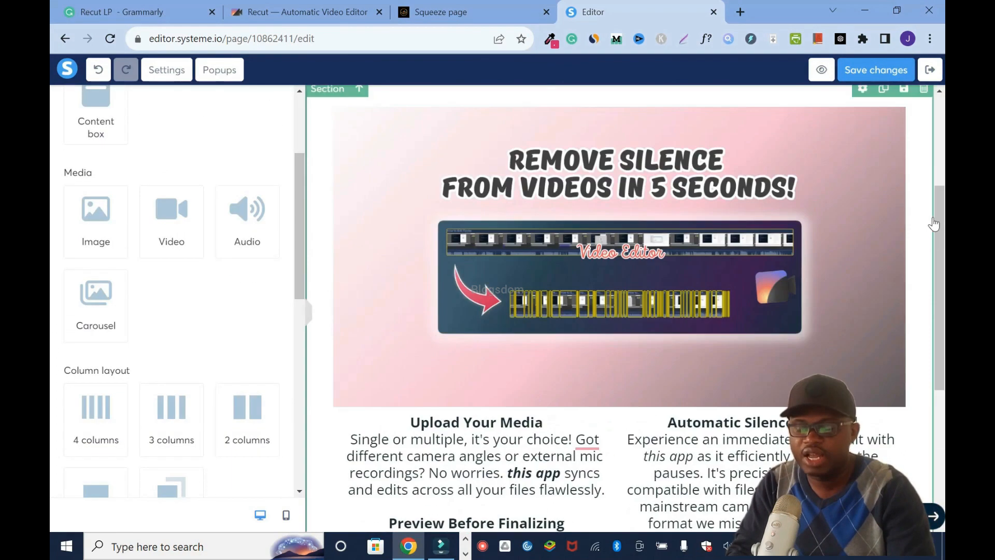
left_click_drag(945, 322, 945, 418)
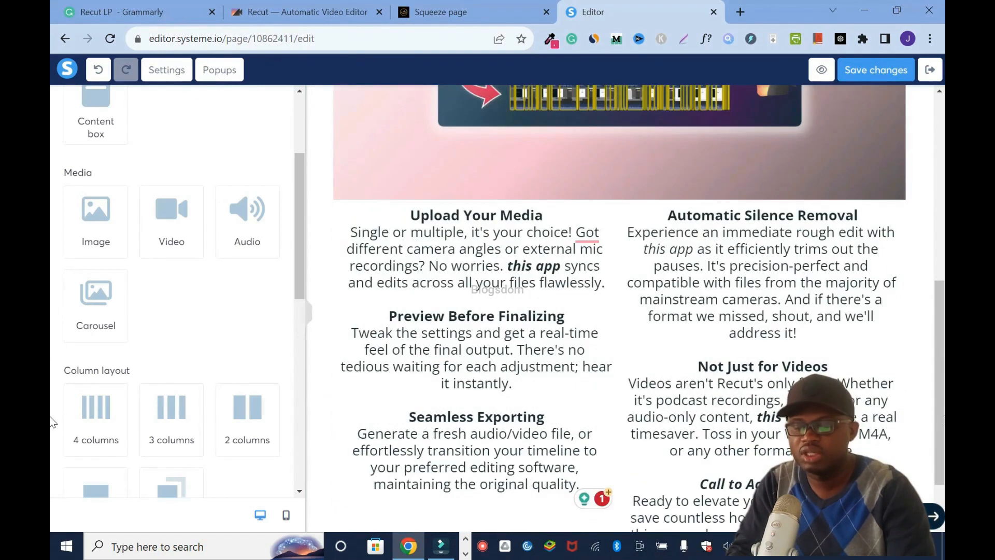
left_click_drag(298, 271, 297, 359)
left_click_drag(180, 371, 551, 207)
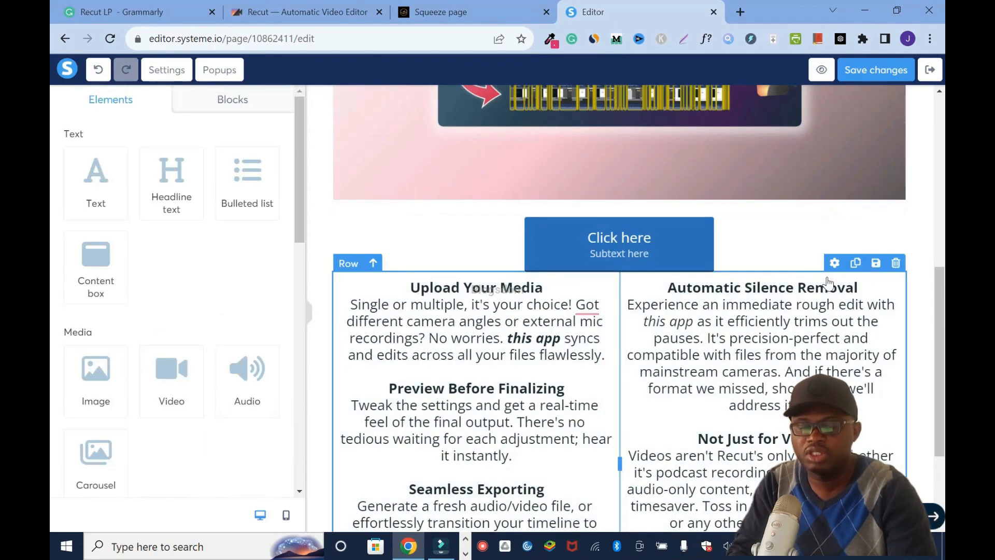
left_click(835, 262)
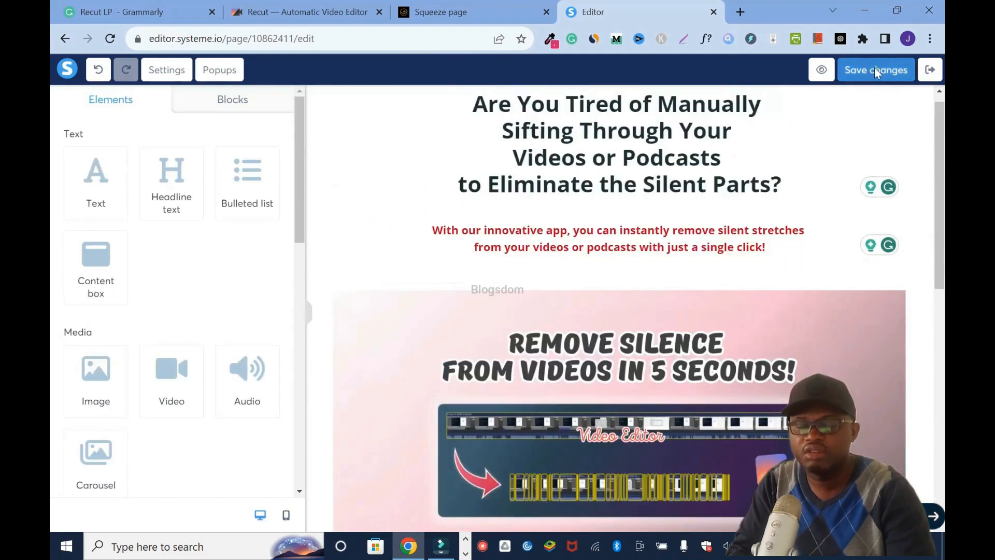
- Add a second button below the two-column copy
left_click_drag(944, 182, 945, 421)
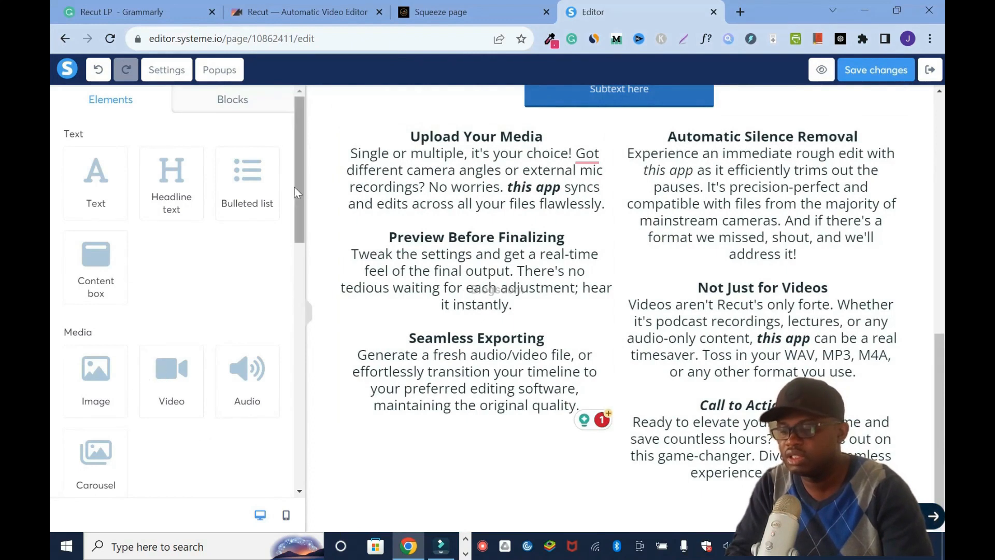
left_click_drag(295, 184, 294, 313)
left_click_drag(172, 399, 519, 484)
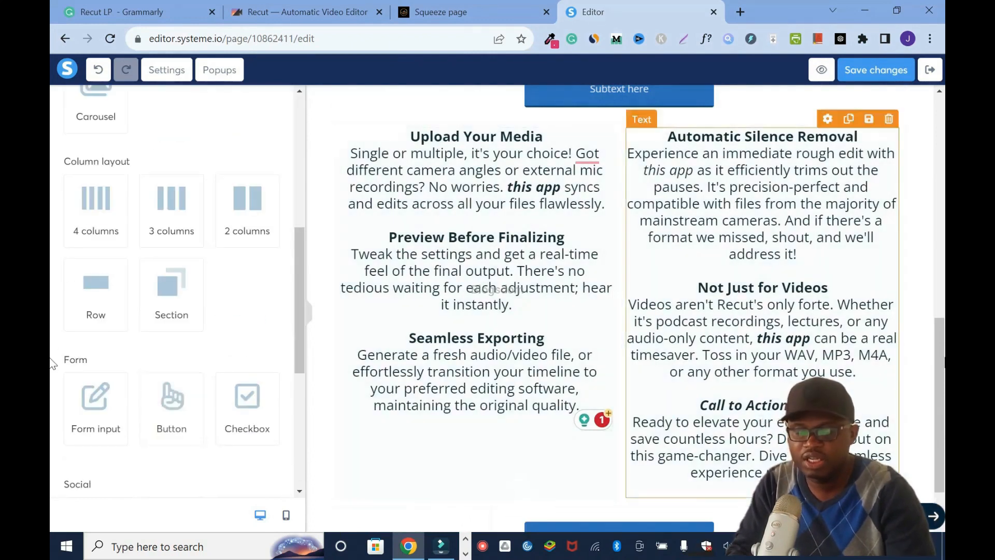
scroll(925, 394, "down", 1)
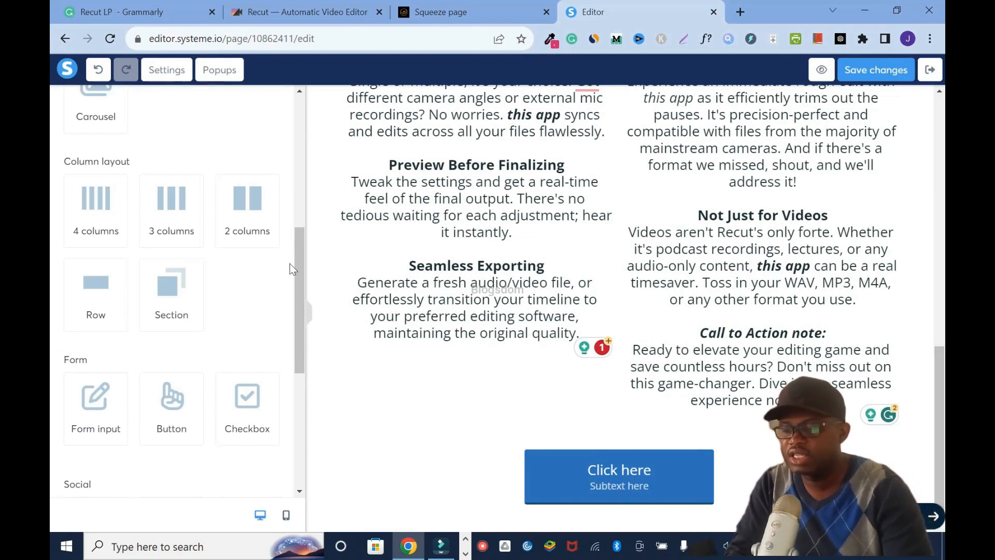
- Add a text element between the two-column copy and the lower button, and save the page
left_click_drag(300, 269, 300, 138)
left_click_drag(96, 182, 544, 430)
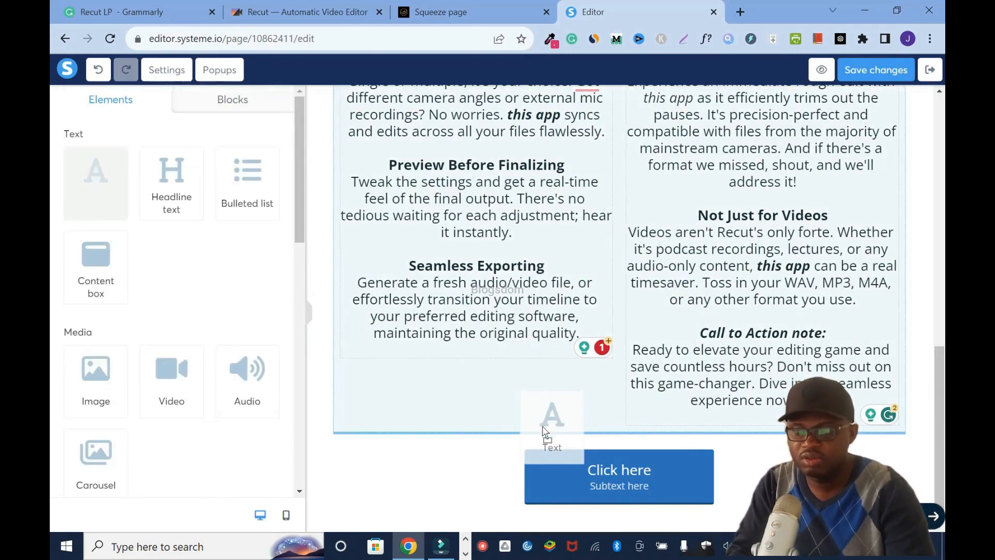
left_click_drag(542, 425, 542, 425)
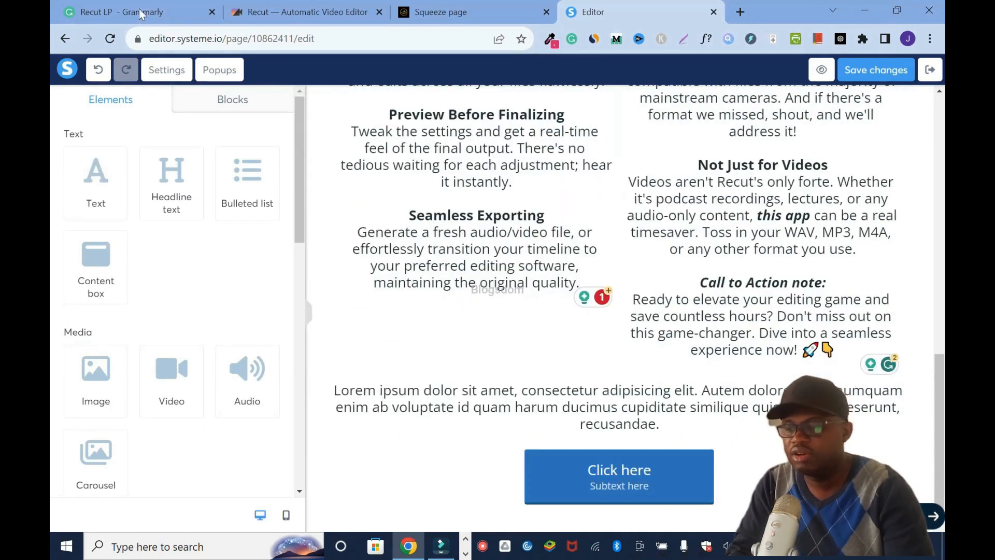
left_click(122, 11)
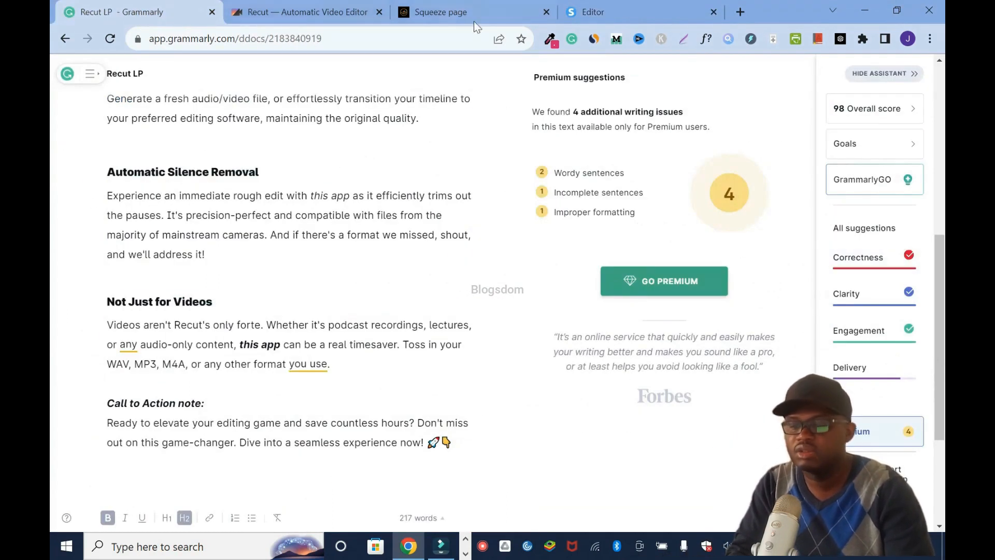
left_click(596, 11)
left_click(868, 73)
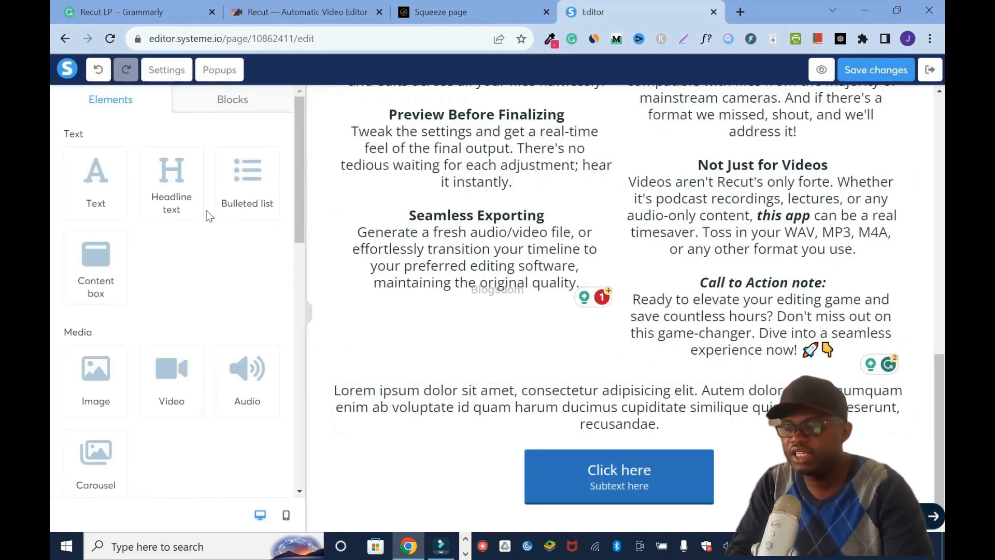
- Add a horizontal line directly below the lower button
left_click_drag(298, 204, 300, 459)
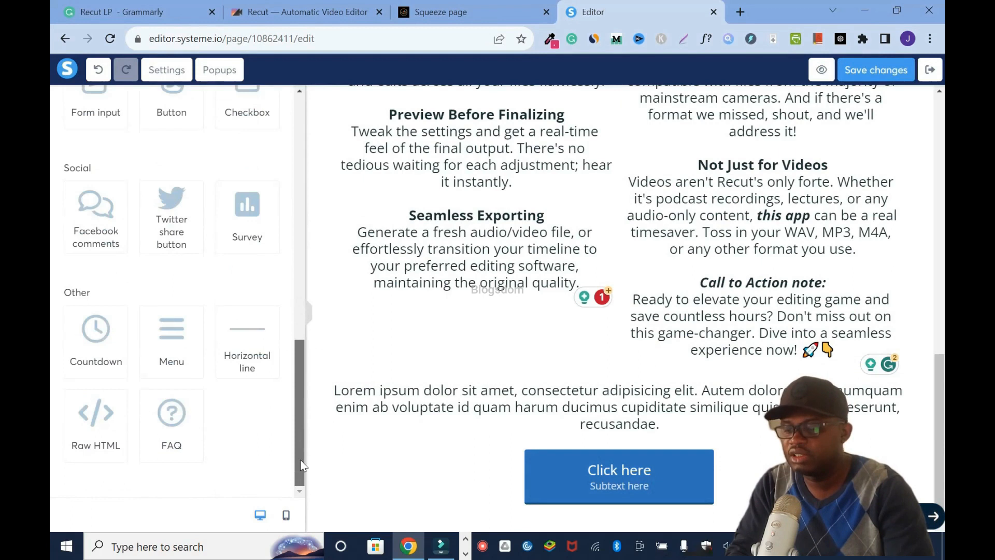
left_click_drag(248, 337, 578, 511)
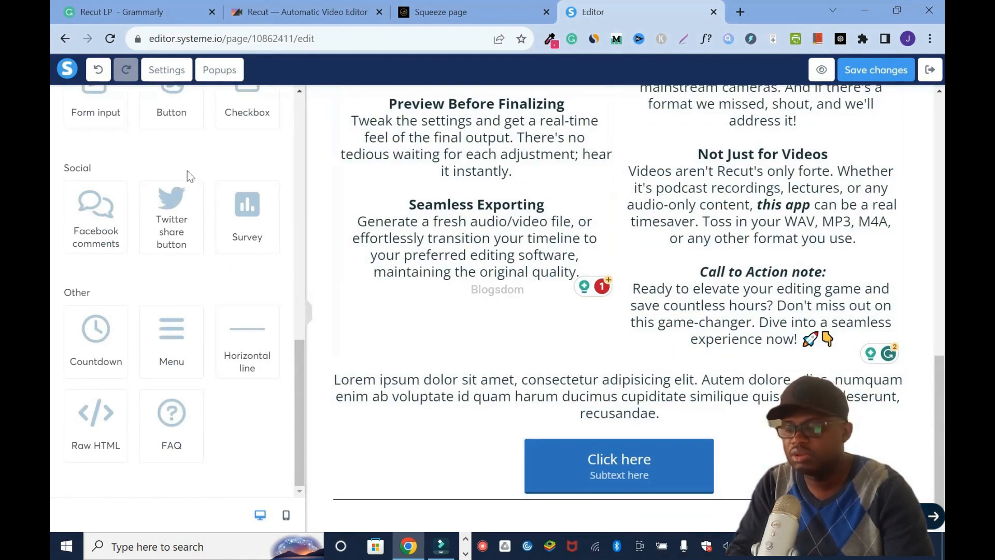
left_click(100, 78)
left_click_drag(247, 337, 658, 509)
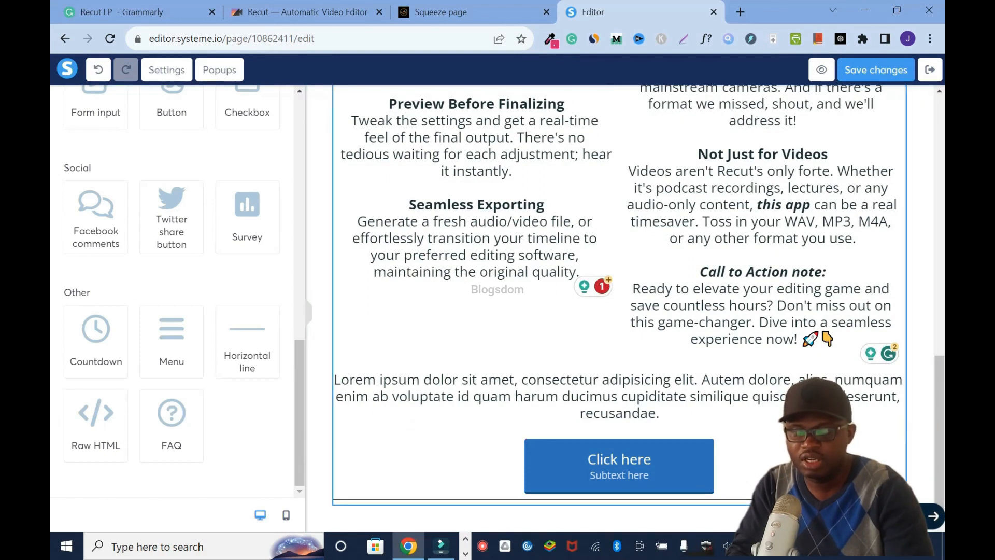
- Set the horizontal line's margin to 20 and save the page
left_click(829, 499)
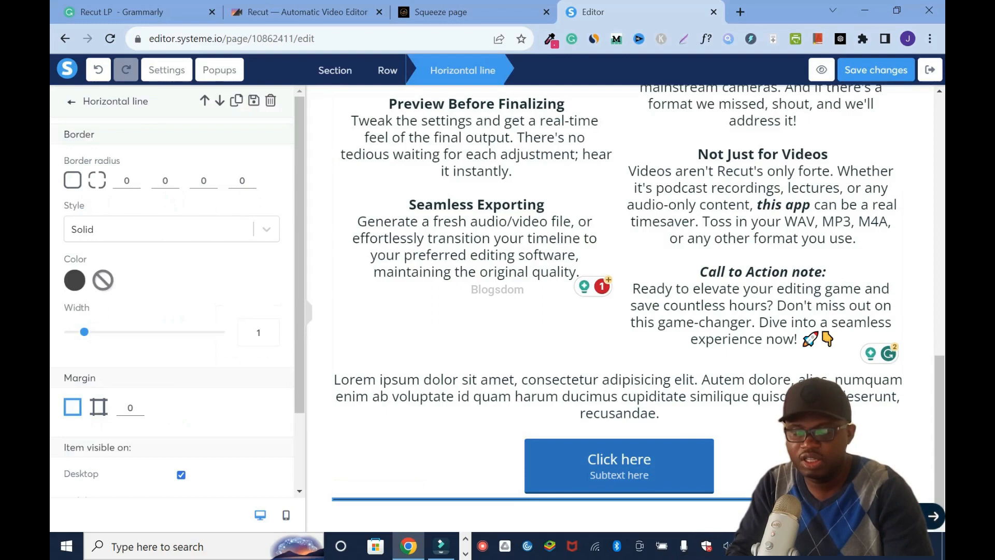
scroll(142, 313, "down", 2)
left_click(140, 310)
left_click(140, 311)
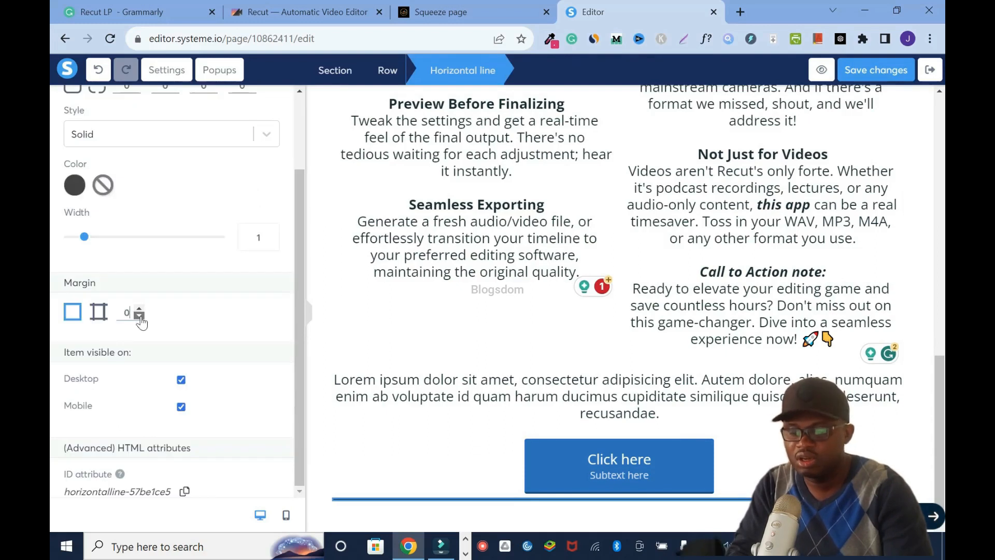
left_click(138, 309)
left_click(138, 309)
left_click(138, 310)
left_click(138, 310)
left_click(138, 310)
left_click(139, 311)
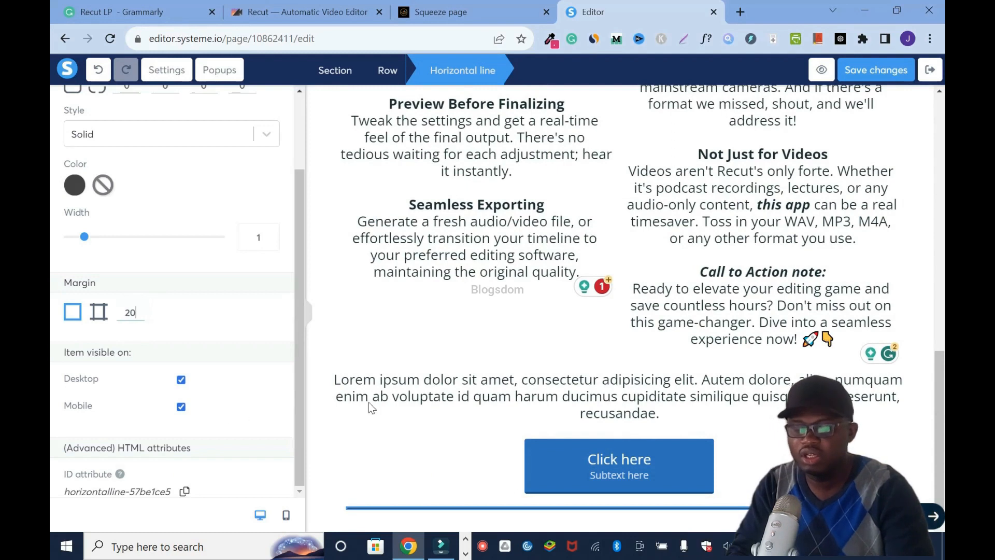
left_click(898, 71)
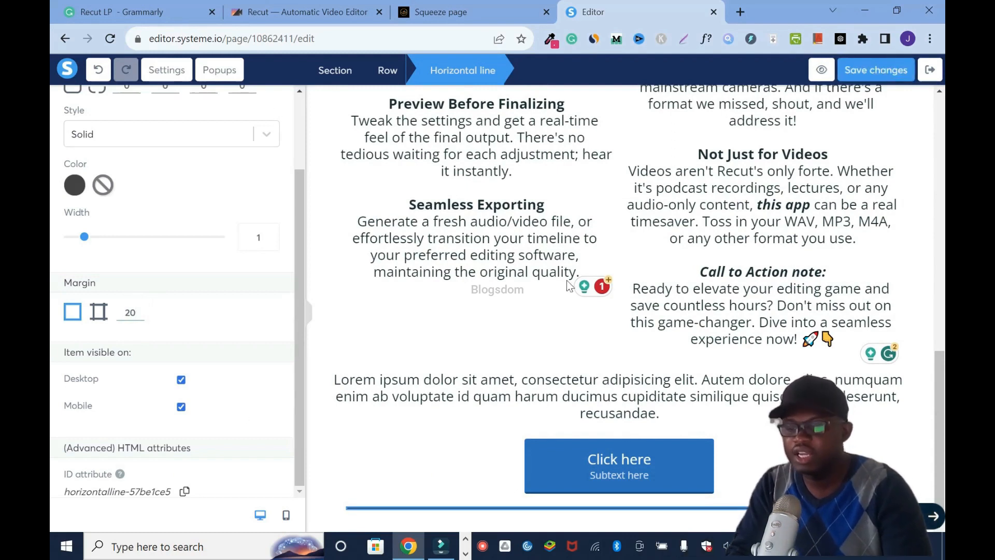
- Add a text element below the horizontal line at the end of the page
left_click(780, 403)
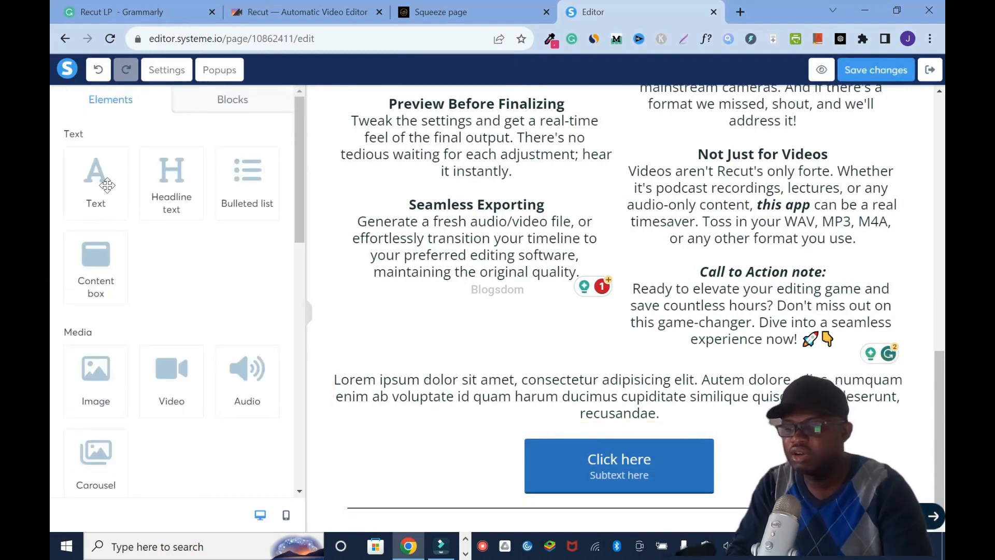
left_click_drag(97, 183, 643, 520)
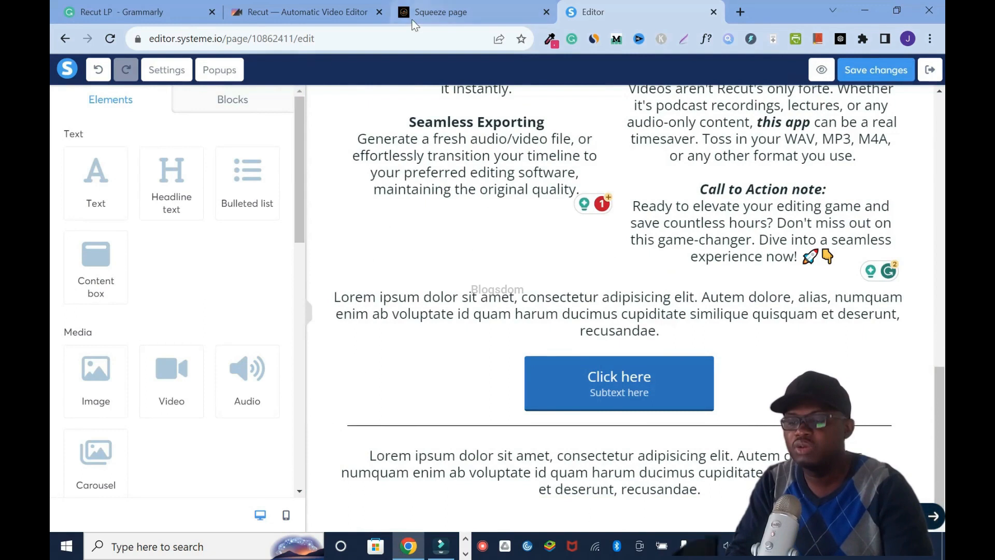
- Copy the footer text from the Squeeze page site and replace the placeholder text below the horizontal line with it
left_click(439, 16)
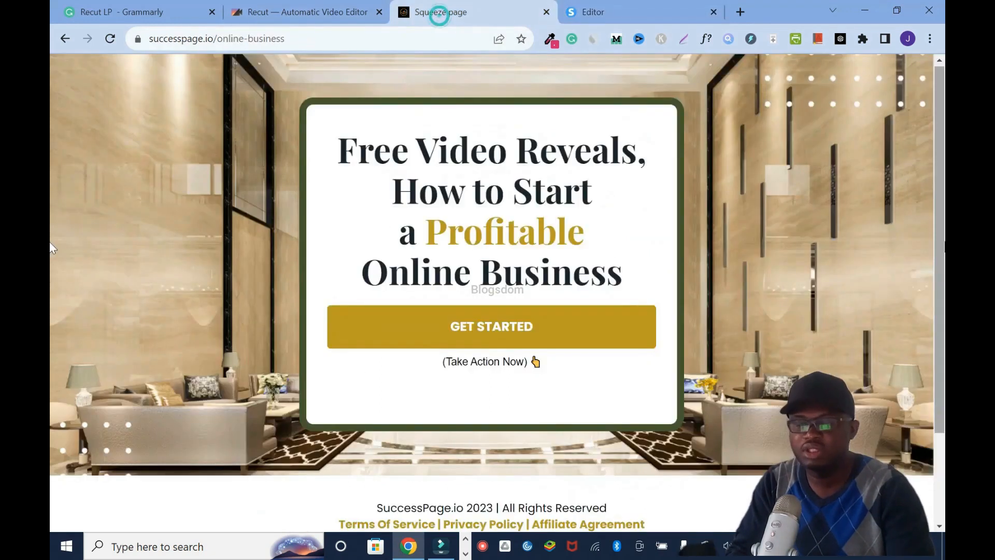
scroll(351, 408, "down", 2)
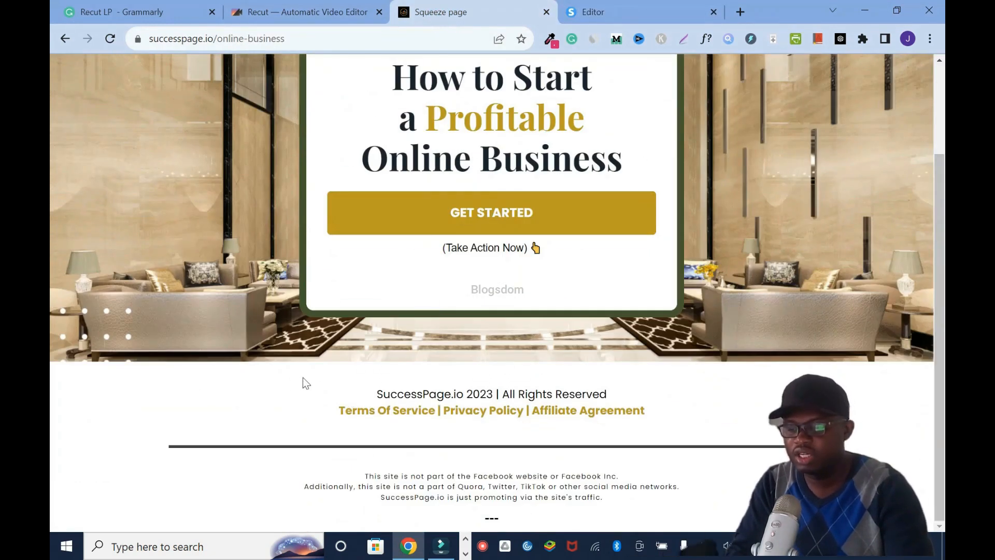
left_click_drag(328, 387, 735, 527)
key("ctrl+c")
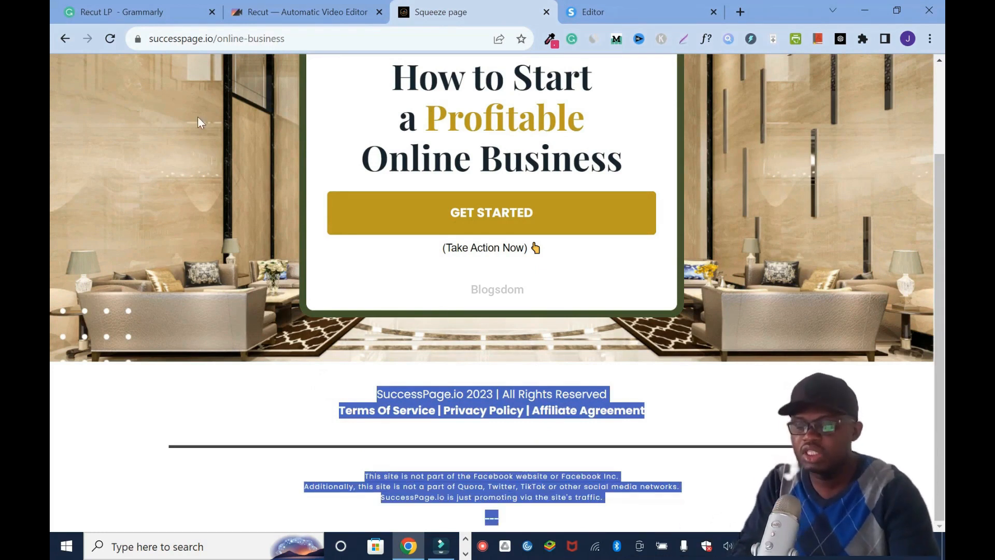
left_click(596, 17)
left_click(617, 473)
key("ctrl+a")
key("ctrl+v")
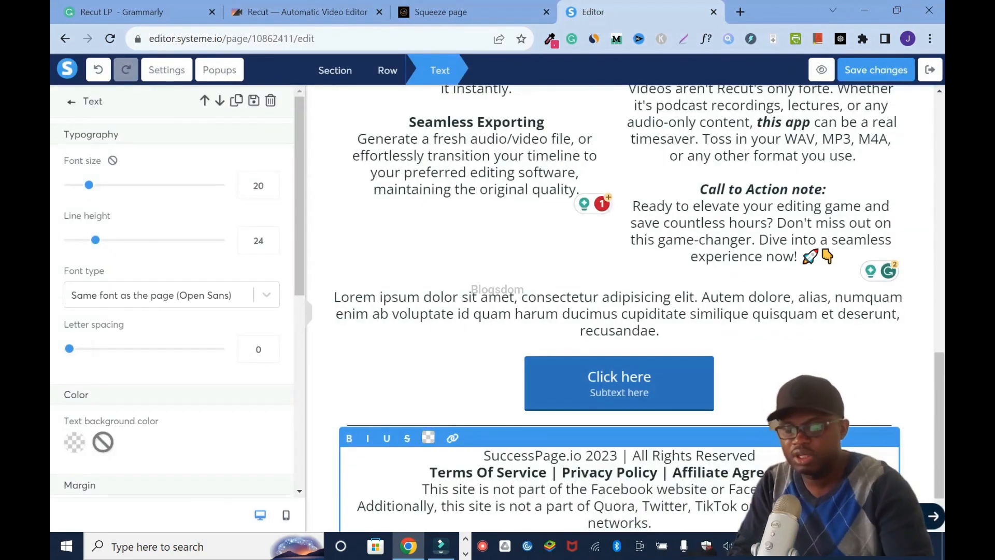
left_click(943, 385)
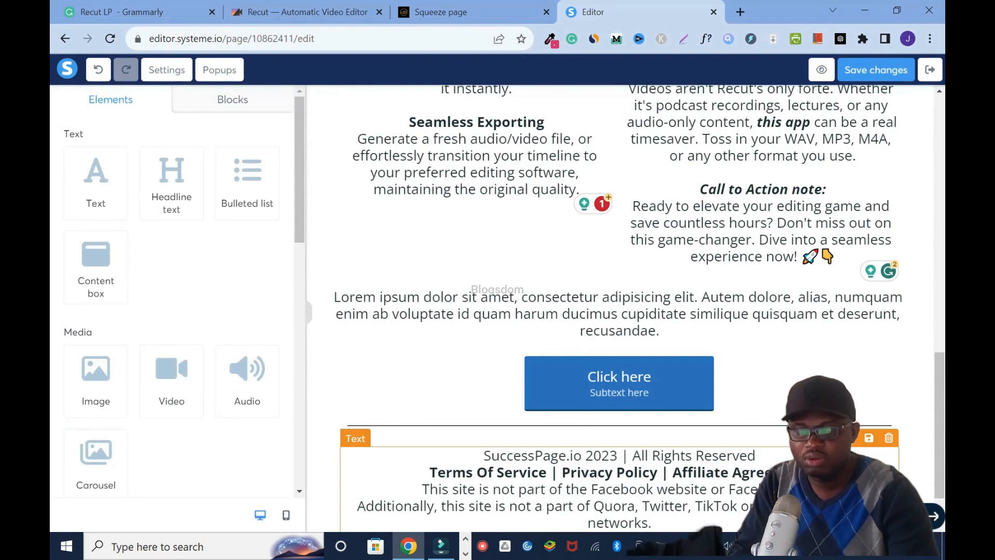
- Insert a blank line in the footer text between the Terms Of Service links line and the site disclaimer
left_click(788, 473)
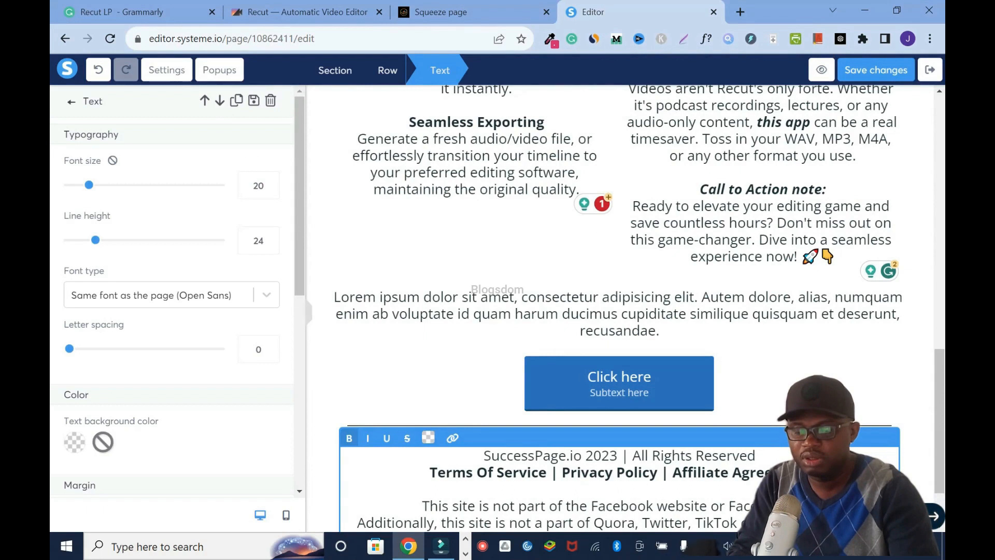
left_click(929, 451)
left_click(717, 476)
scroll(718, 474, "down", 1)
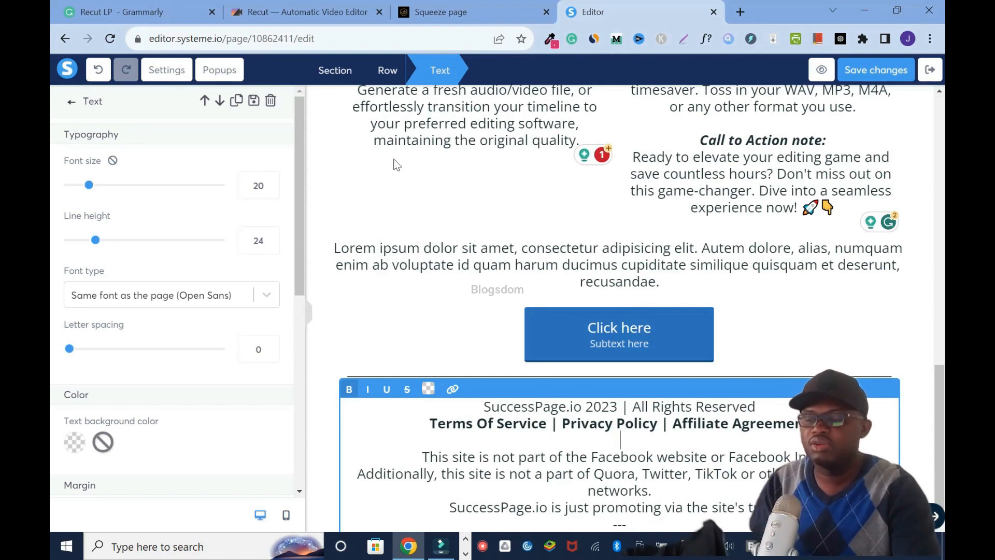
- Switch to the Recut website, examine the Terms of Service link options in its footer, and return to the page editor
left_click(292, 8)
left_click_drag(944, 89, 943, 519)
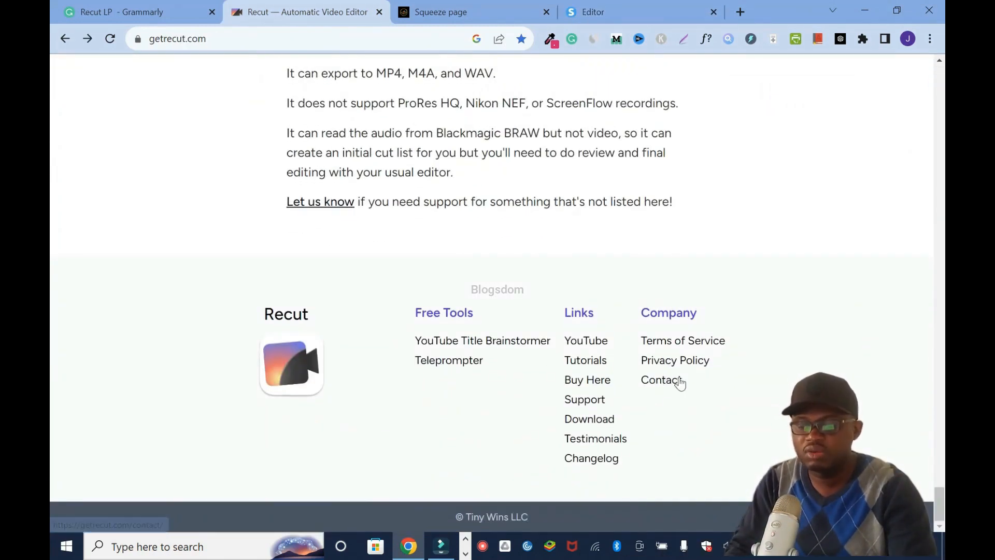
right_click(680, 340)
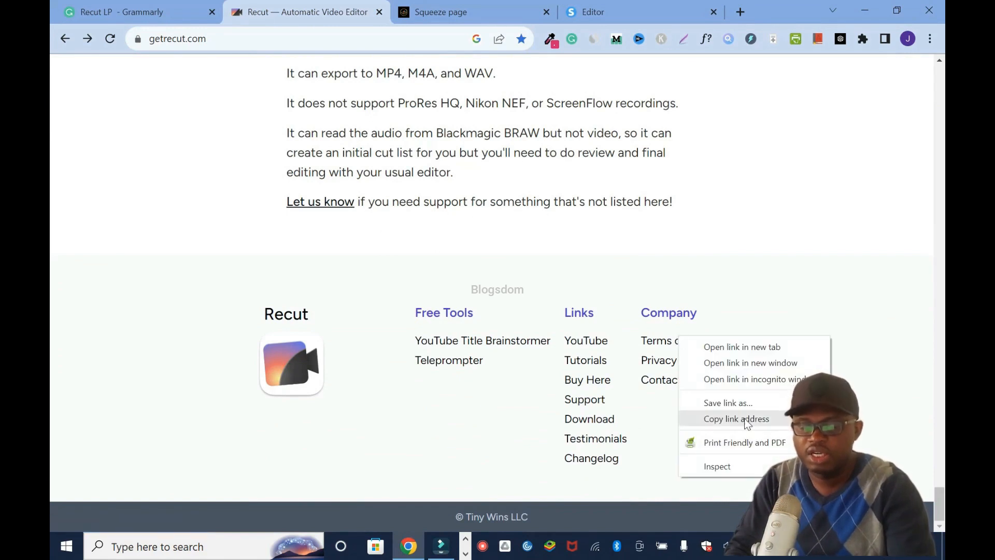
left_click(622, 17)
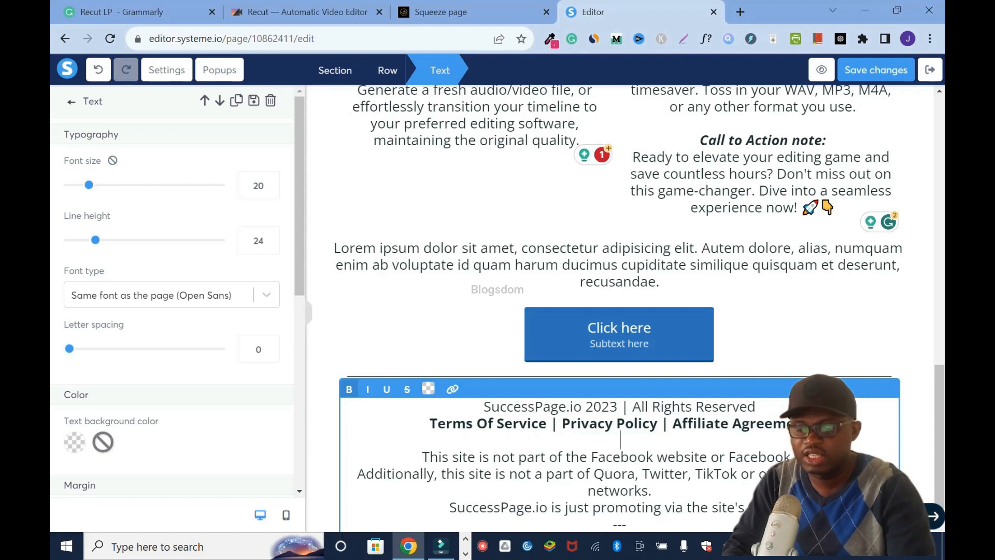
left_click_drag(592, 456, 653, 456)
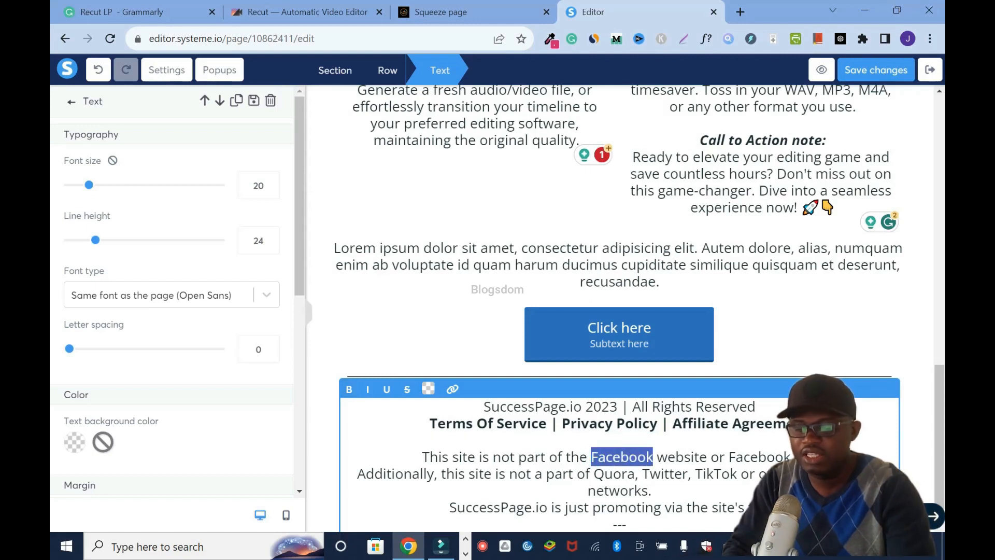
left_click(453, 390)
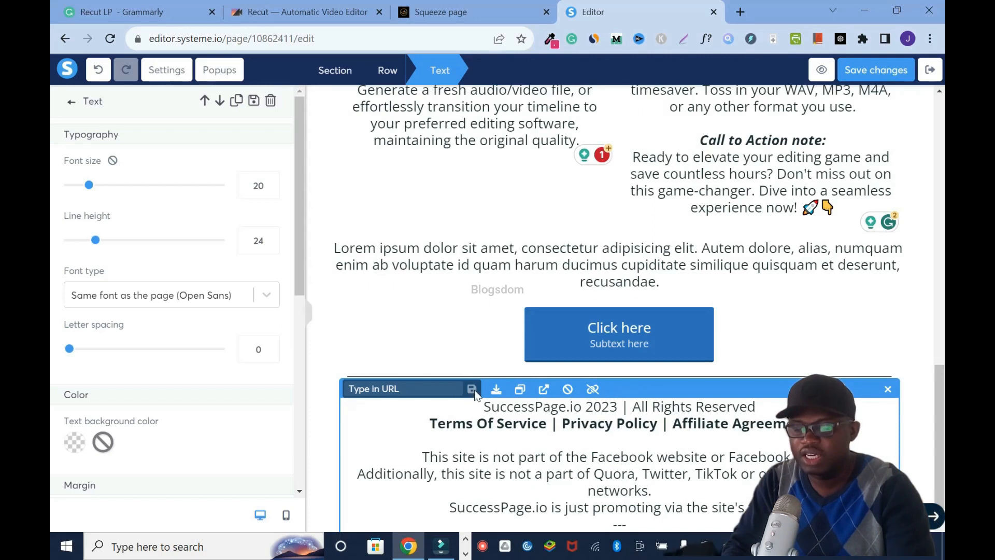
left_click(924, 413)
- Set the footer text's font size to 16 and save the page
left_click(887, 73)
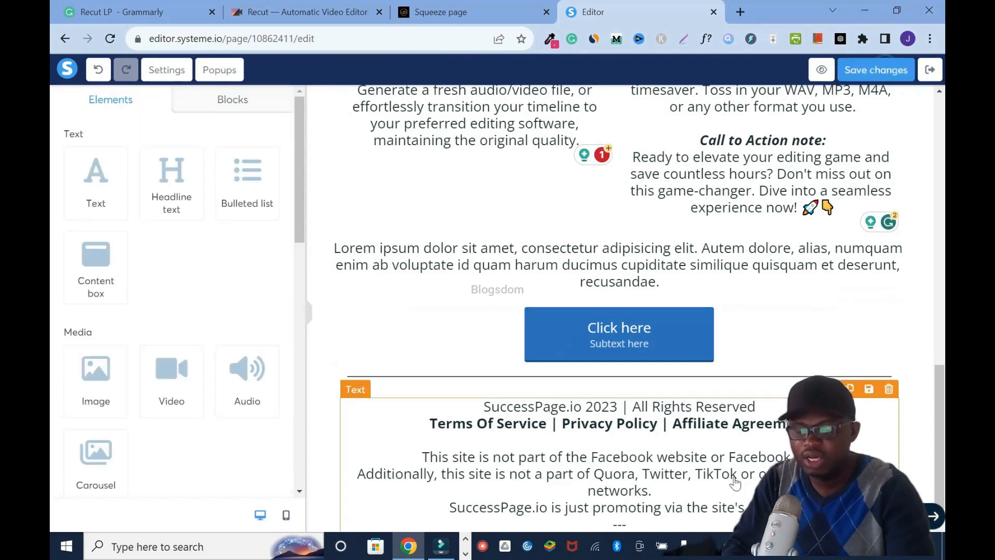
left_click(422, 456)
key("shift+Down")
key("shift+Down")
key("shift+Down")
key("shift+Down")
key("shift+Down")
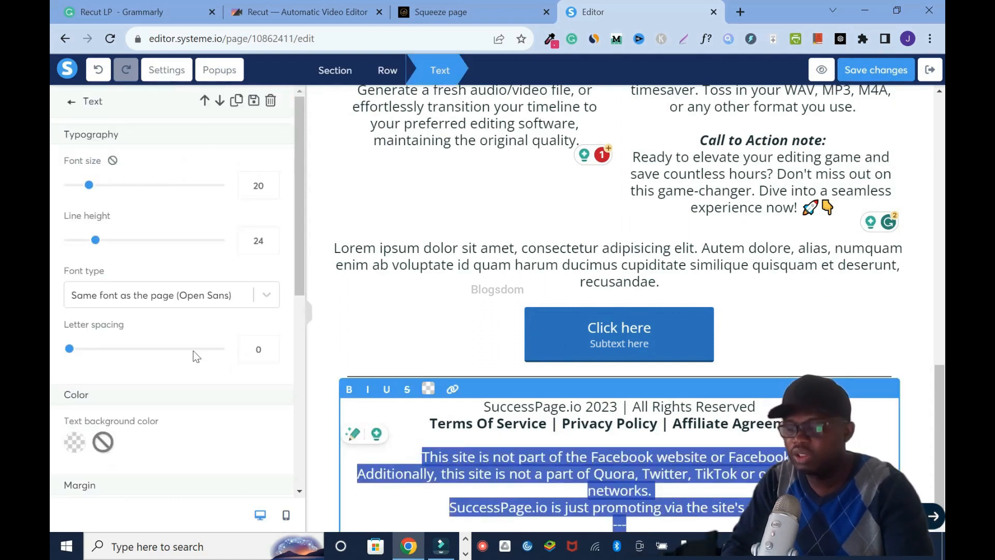
left_click(270, 191)
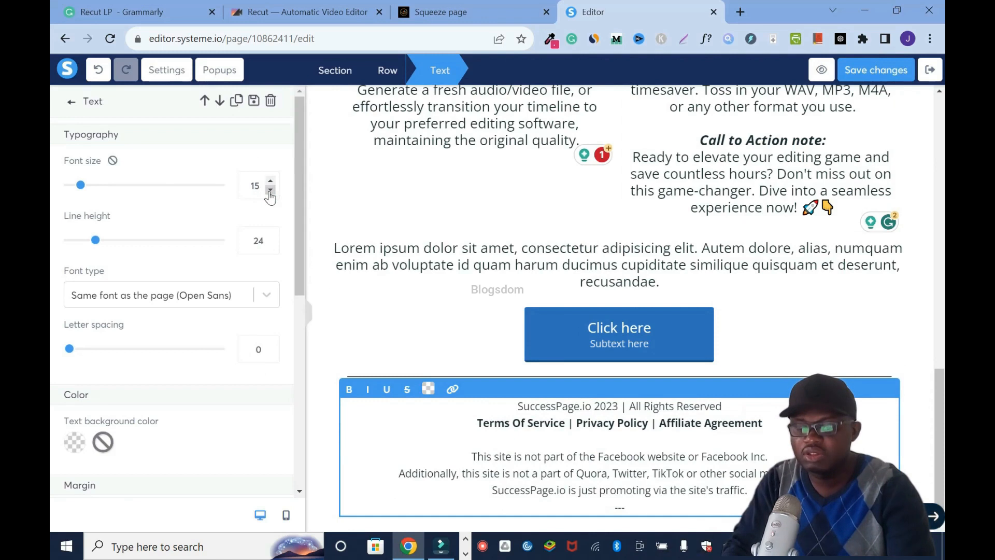
left_click(270, 183)
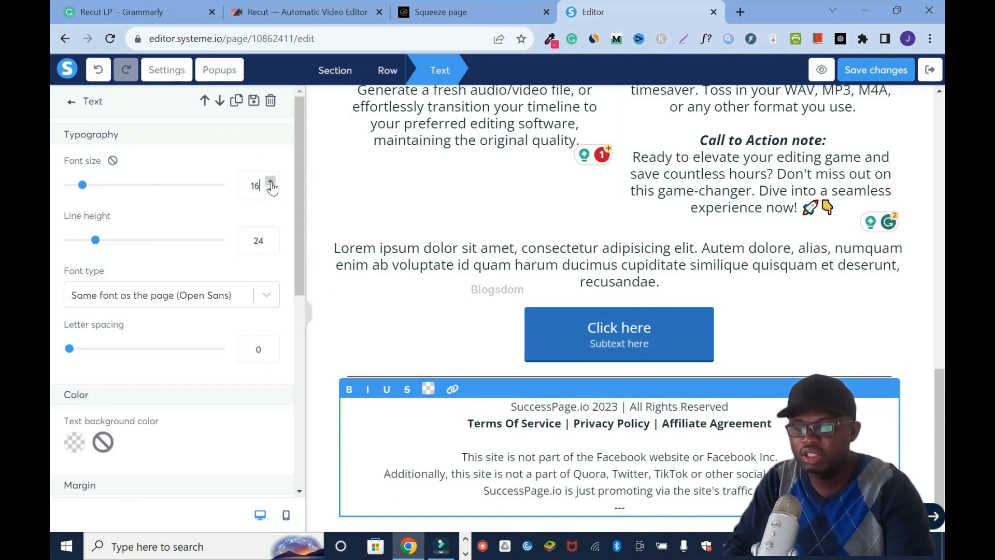
left_click(888, 75)
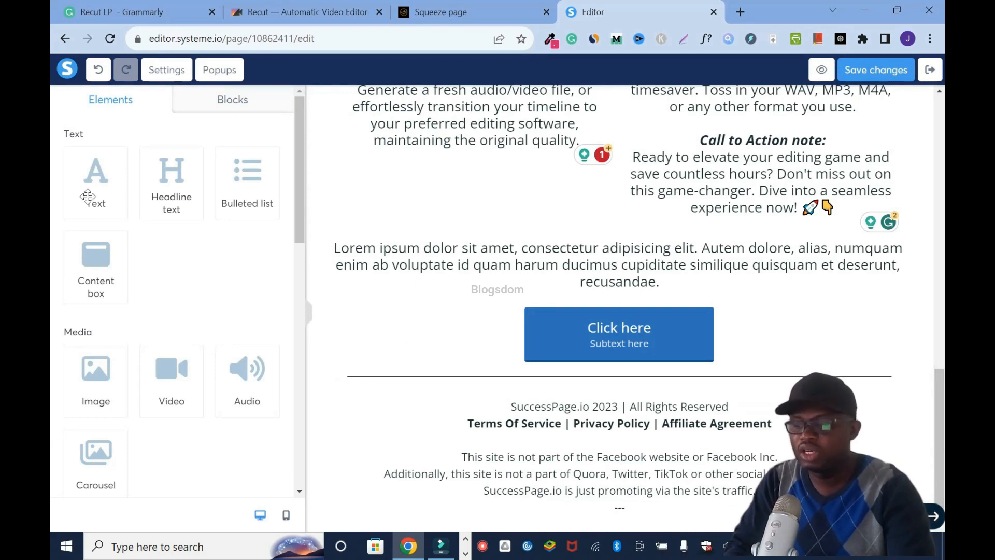
- Add a text element between the lower button and the horizontal line, with font size 16 and margin 7
left_click_drag(90, 184, 640, 362)
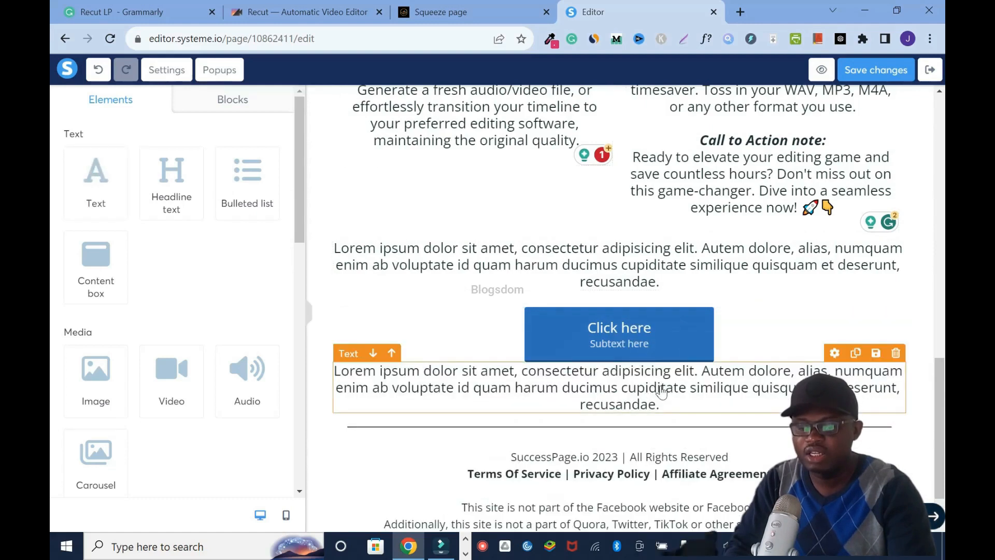
left_click(838, 359)
left_click_drag(304, 201, 303, 223)
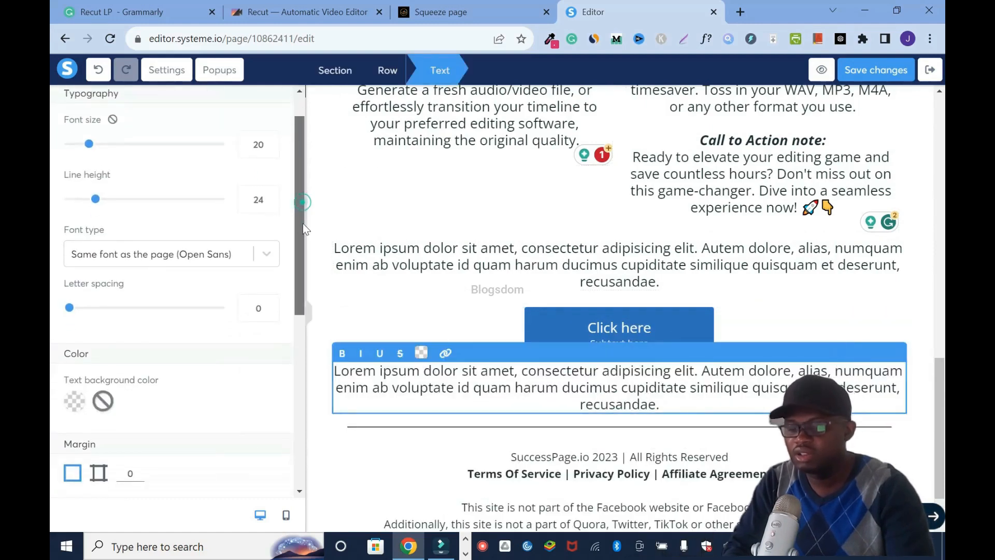
left_click(270, 142)
left_click(270, 142)
left_click(270, 142)
left_click(271, 142)
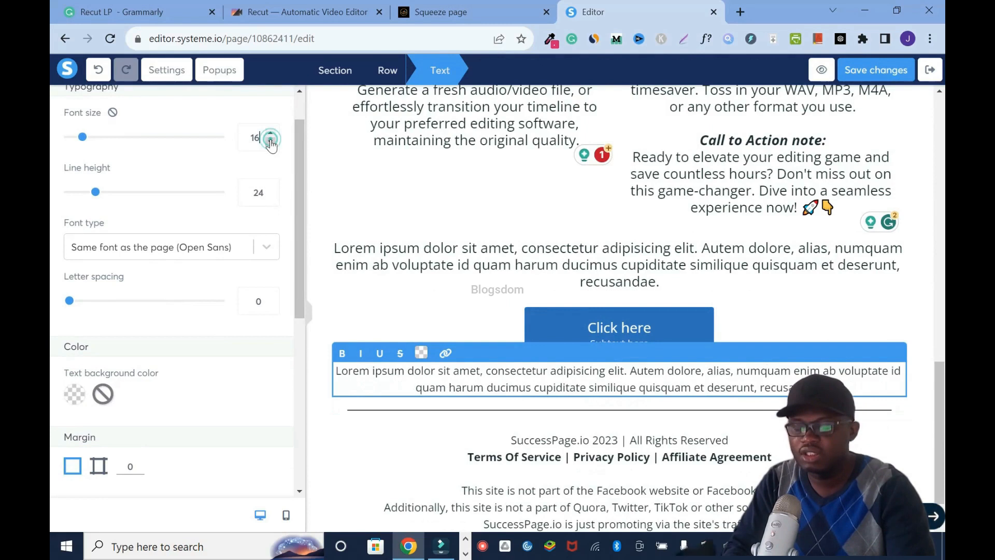
left_click(138, 464)
left_click(137, 464)
left_click(137, 464)
left_click(137, 464)
left_click(138, 464)
left_click(138, 464)
left_click(137, 464)
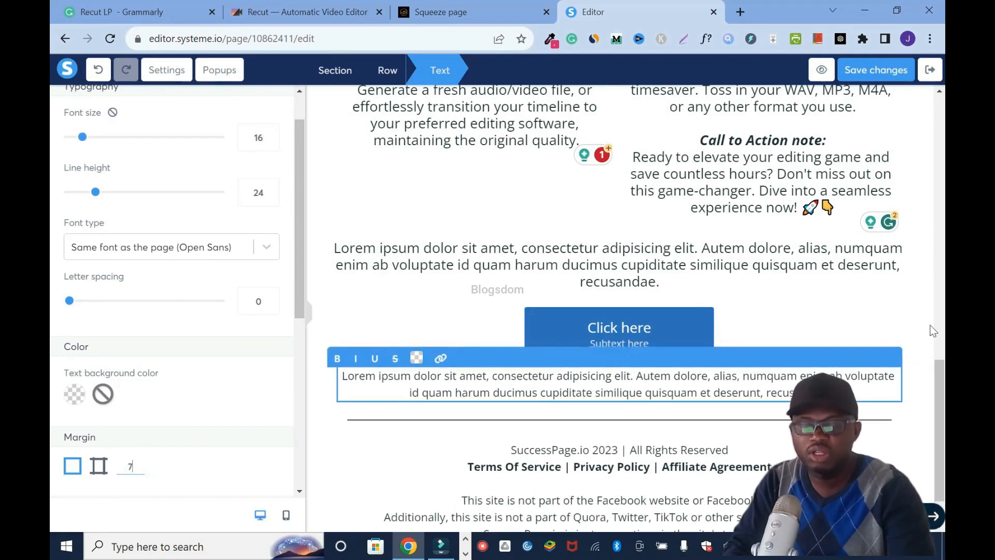
left_click(935, 327)
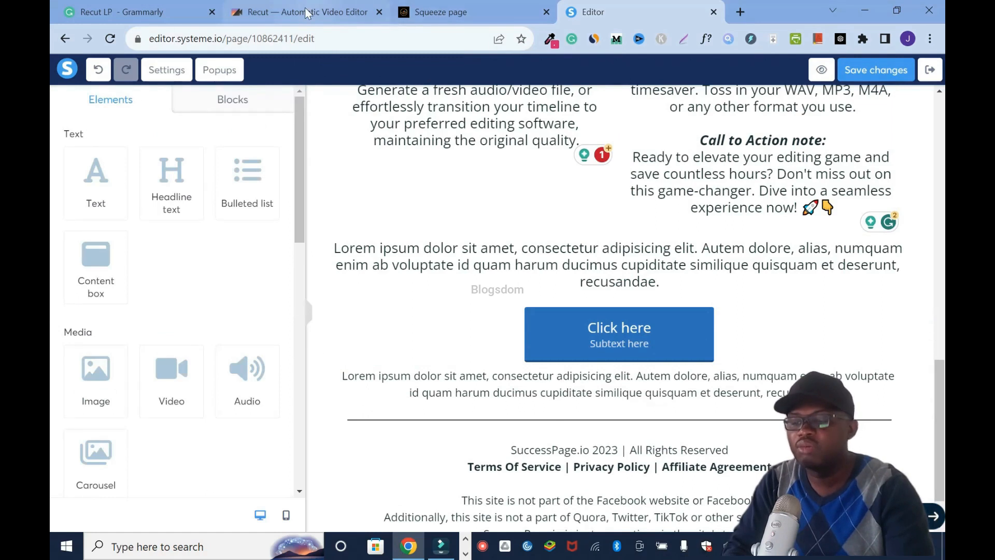
- Replace the placeholder text directly below the lower button with "Y"
left_click(422, 14)
left_click(854, 397)
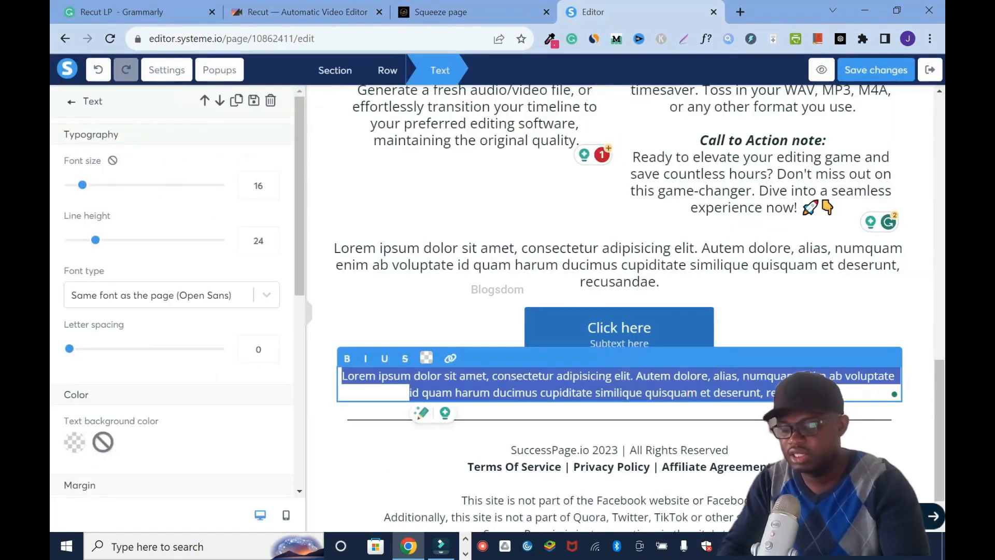
type("Y")
left_click(922, 343)
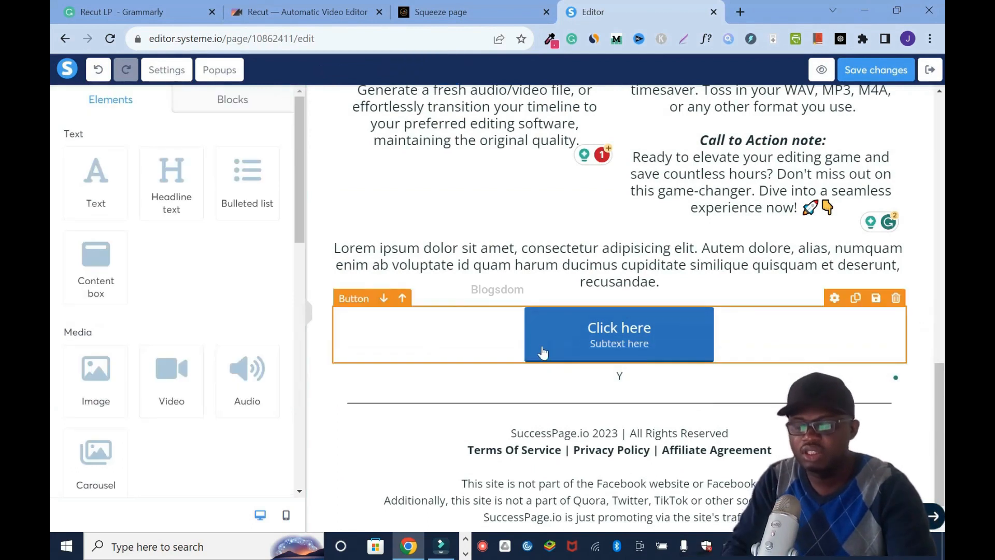
- Undo the recent edits and remove the text element between the lower button and the horizontal line
left_click(98, 71)
left_click(98, 71)
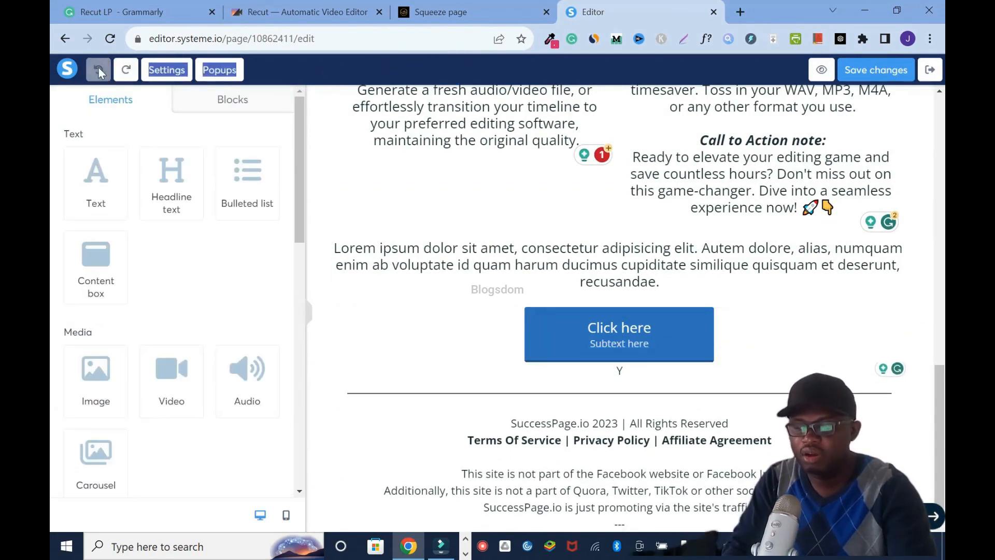
mouse_move(943, 484)
left_mouse_down()
mouse_move(944, 418)
mouse_move(944, 488)
left_mouse_up()
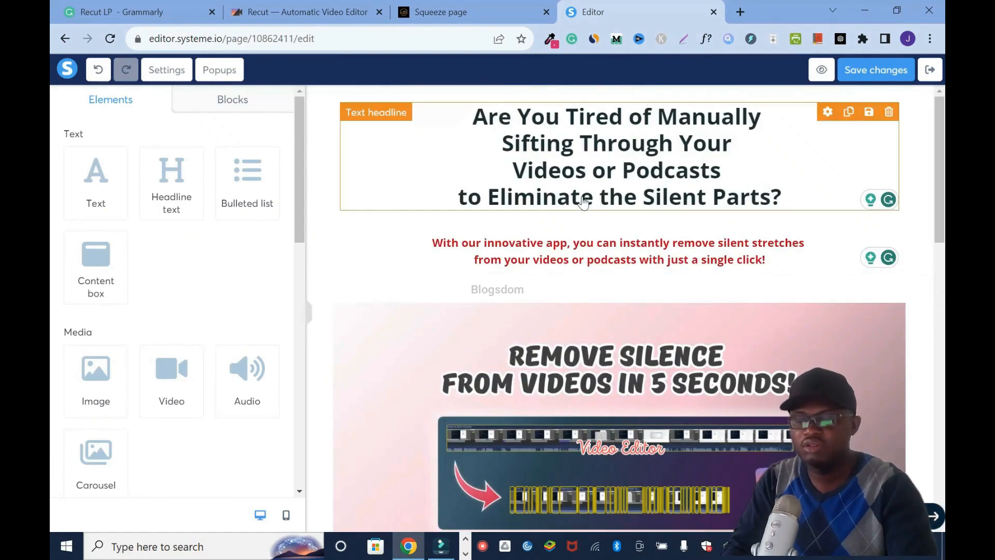
- Open the settings of the button directly below the Recut image
scroll(617, 249, "down", 7)
scroll(649, 299, "up", 1)
left_click(834, 266)
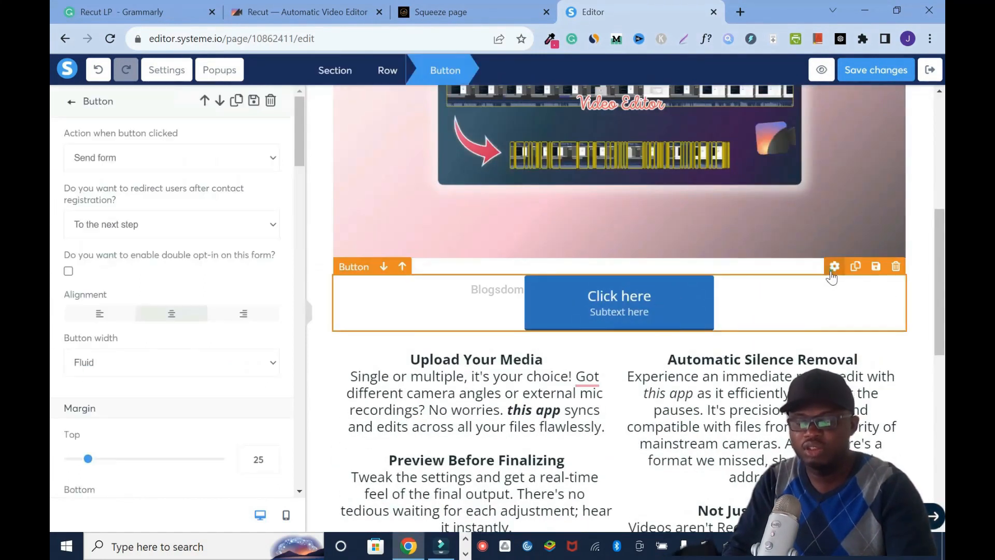
- Switch to the Recut website and copy the Buy Now button's colour #DB2777 with the page colour picker
left_click(307, 11)
scroll(469, 465, "up", 10)
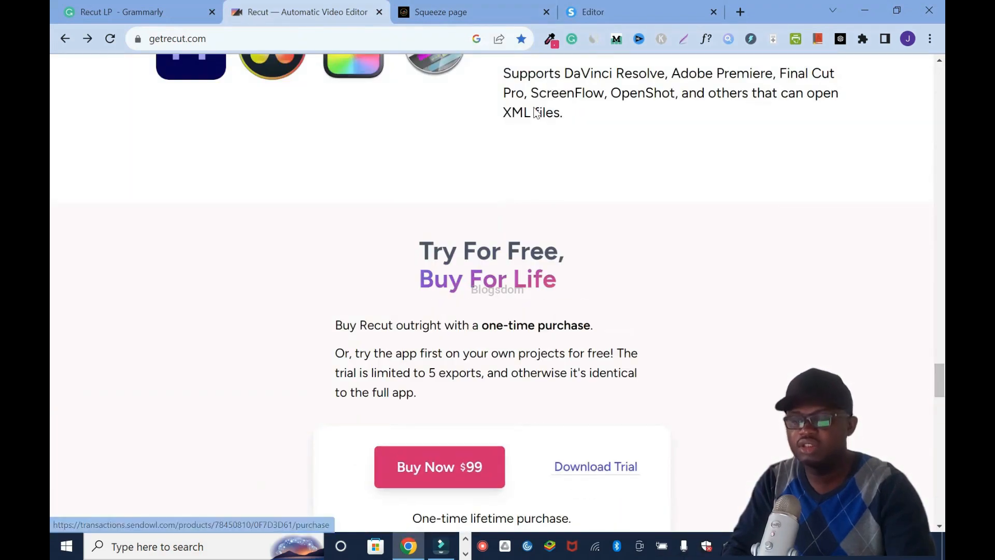
left_click(549, 39)
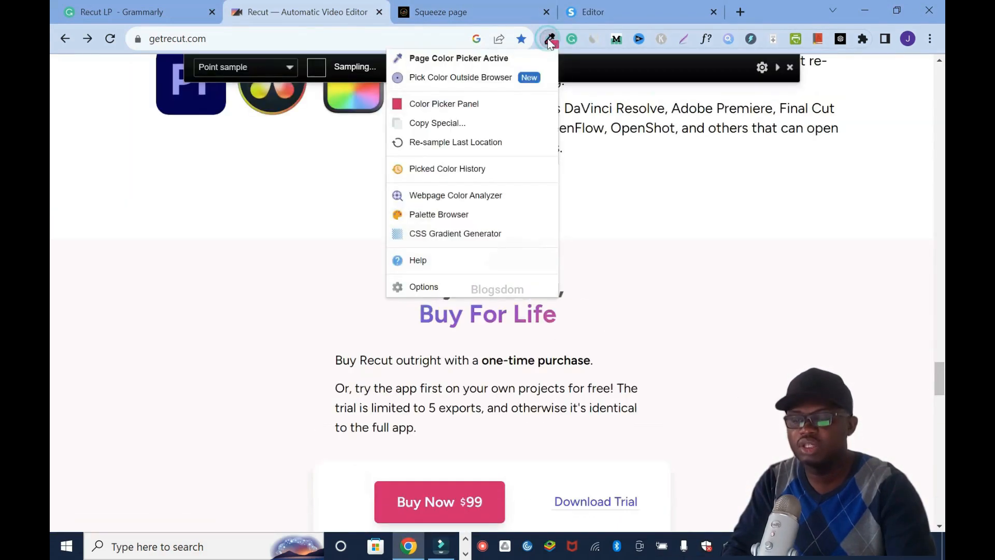
left_click(499, 59)
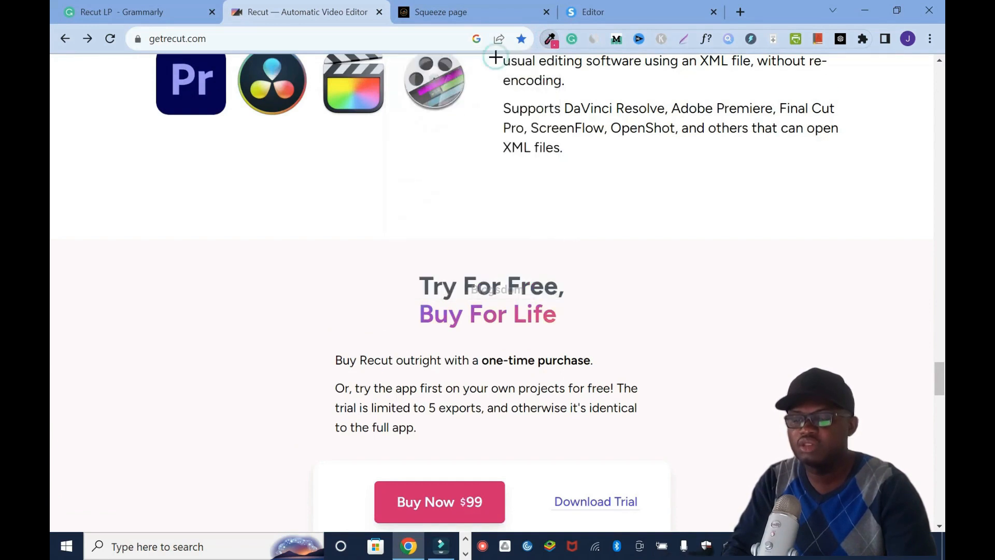
left_click(449, 493)
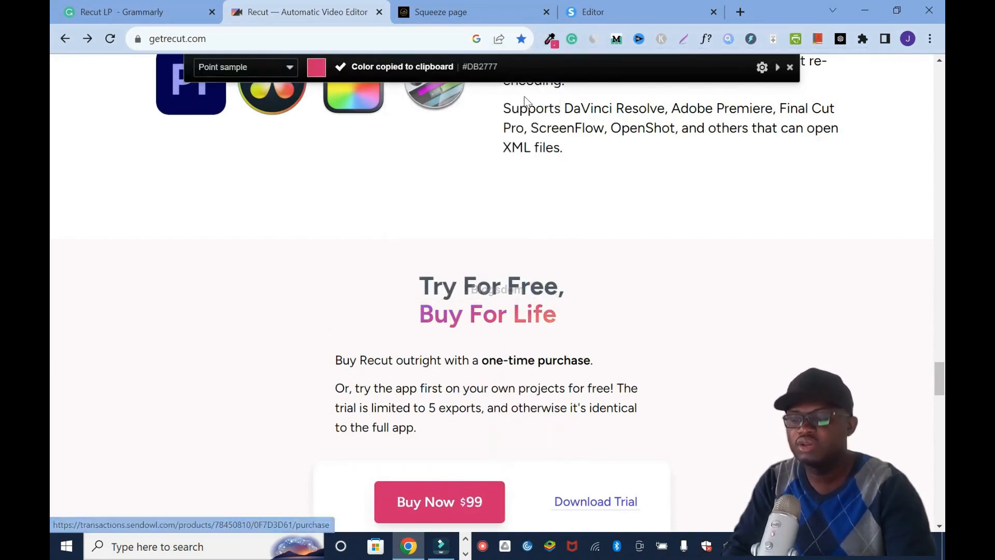
- Return to the page editor and try to paste the copied hex code as the upper button's background colour
left_click(614, 14)
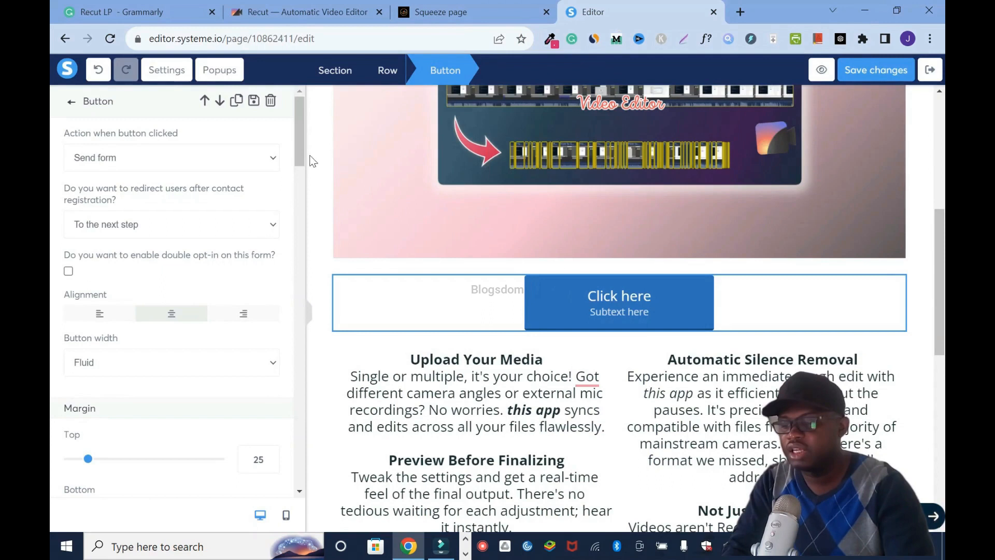
left_click_drag(294, 145, 303, 318)
left_click(75, 281)
double_click(158, 397)
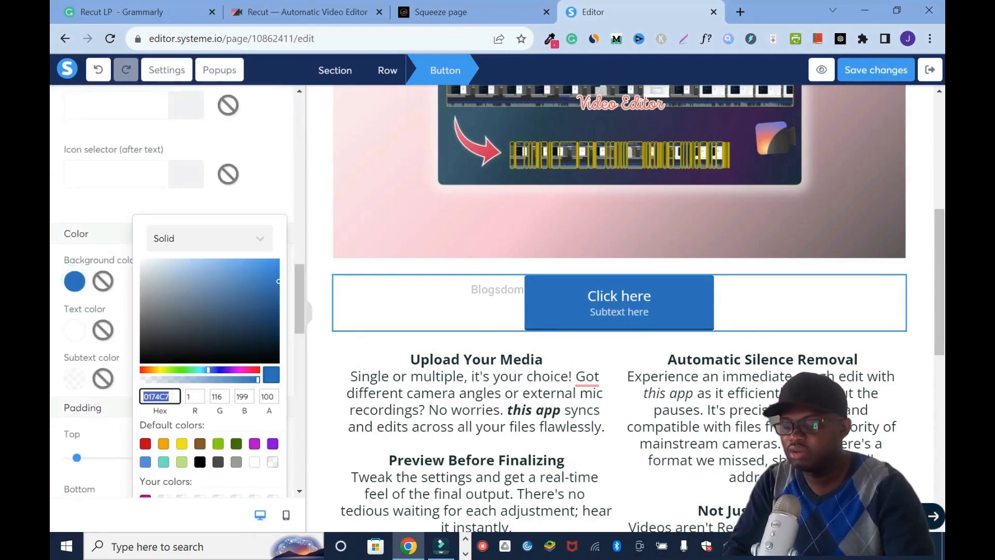
key("BackSpace")
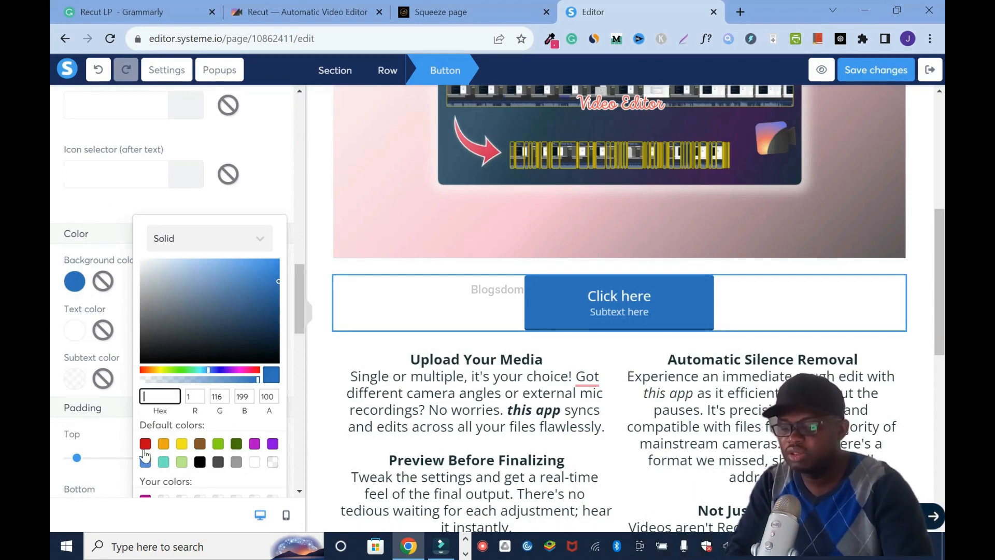
key("ctrl+v")
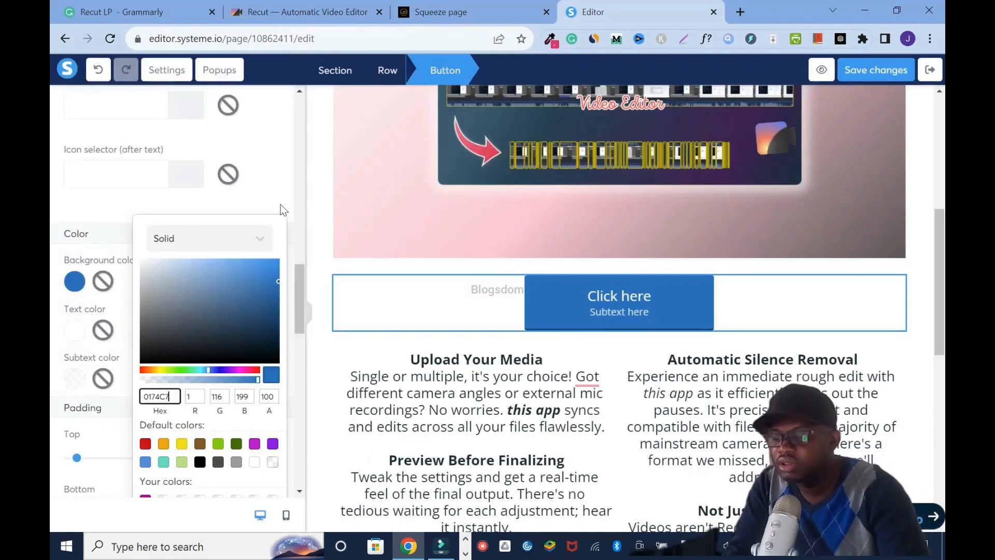
left_click(281, 205)
- Try to replace the hex code of the upper button's border colour
scroll(78, 356, "down", 12)
left_click(80, 363)
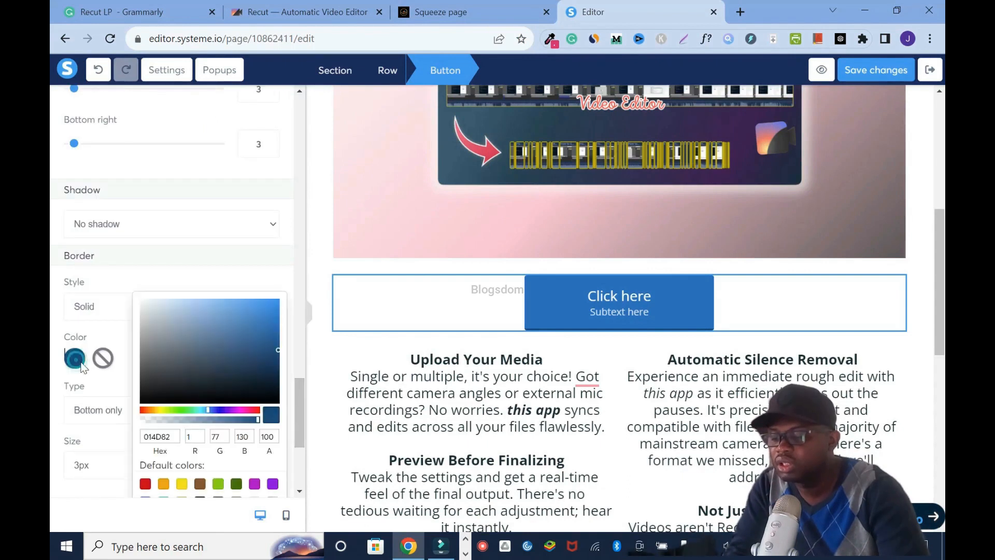
double_click(160, 436)
key("BackSpace")
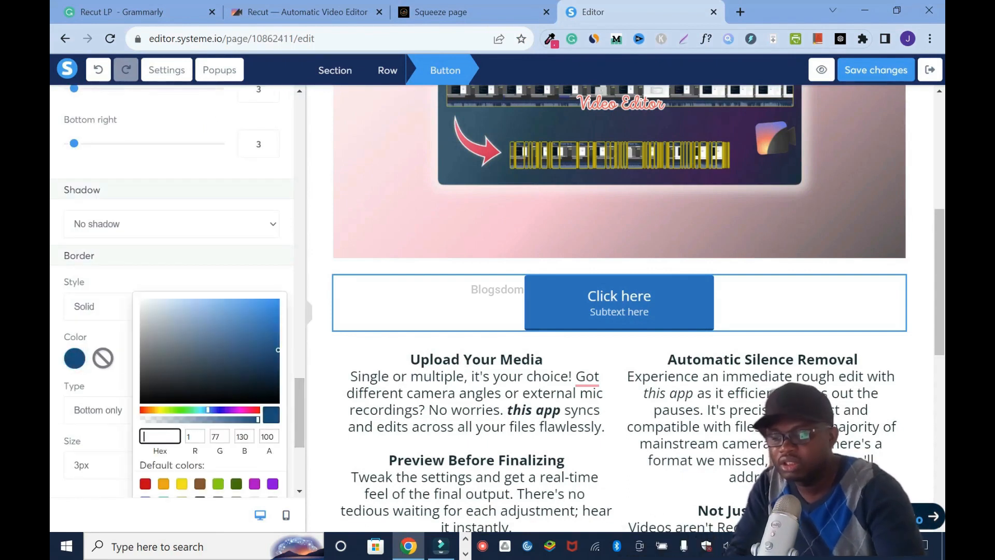
left_click(308, 185)
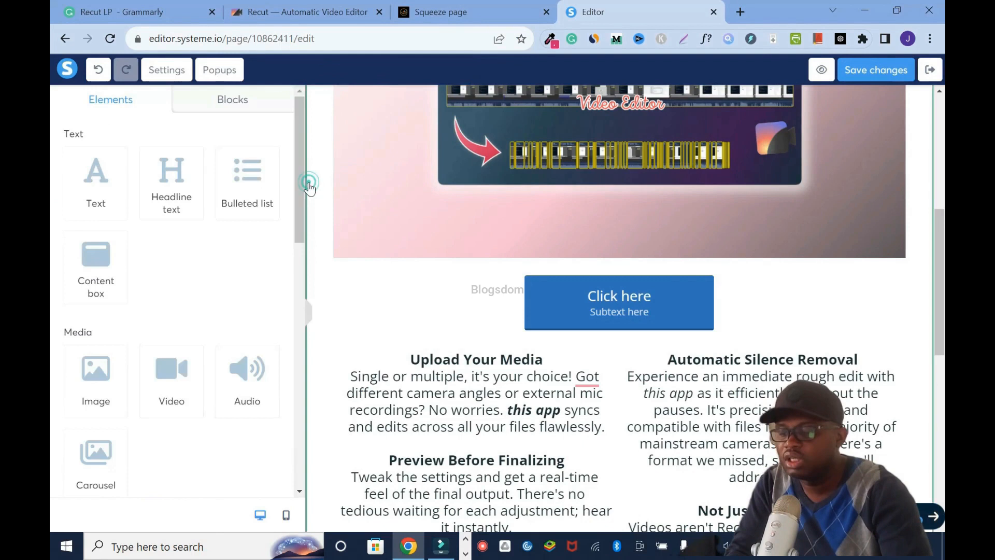
- Reopen the settings of the button below the Recut image and try purple #87109F as its background colour
left_click(620, 303)
left_click_drag(303, 148, 303, 330)
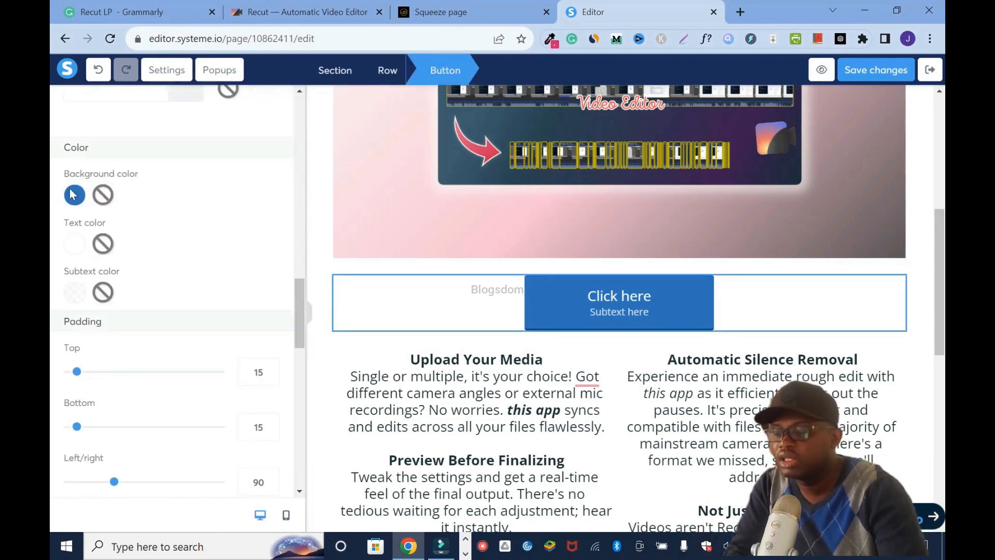
left_click(73, 194)
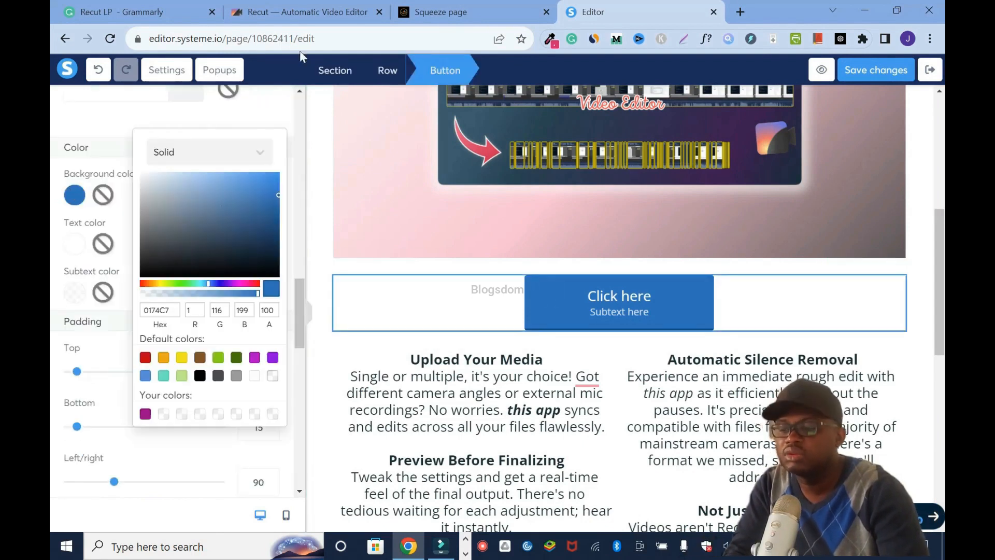
left_click(254, 357)
left_click(268, 222)
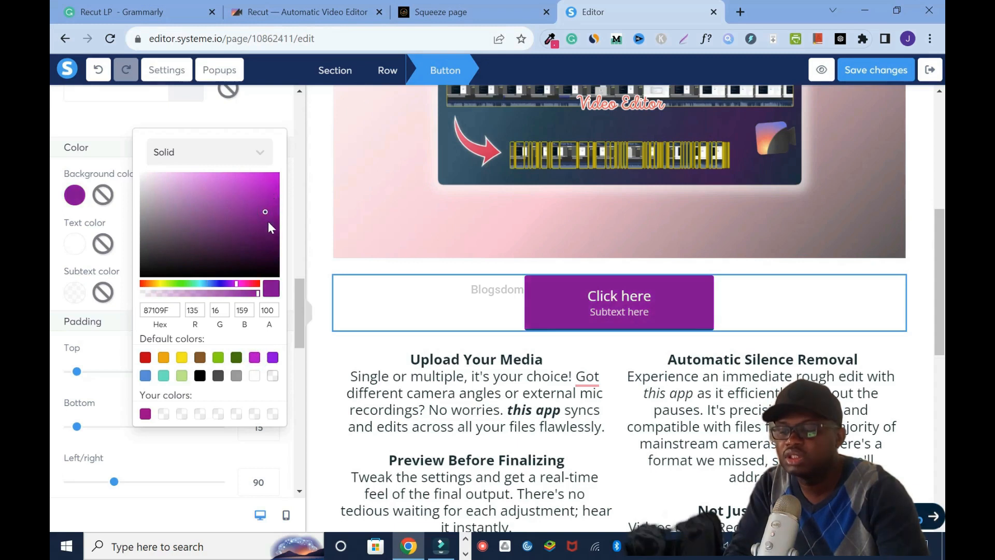
- Compare with the Buy Now button on the Recut website and set the upper button's background colour to red #D0021B
left_click(290, 7)
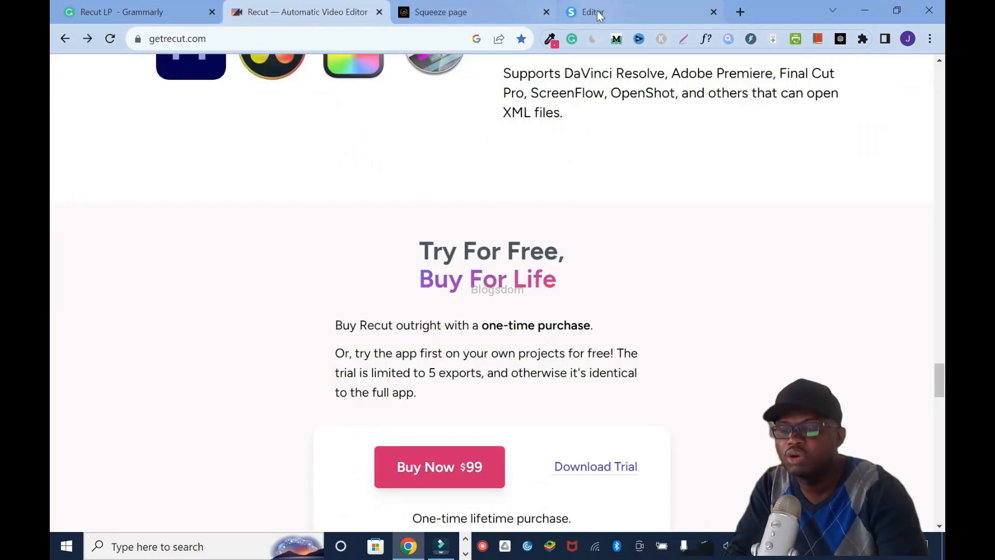
left_click(597, 10)
left_click(145, 357)
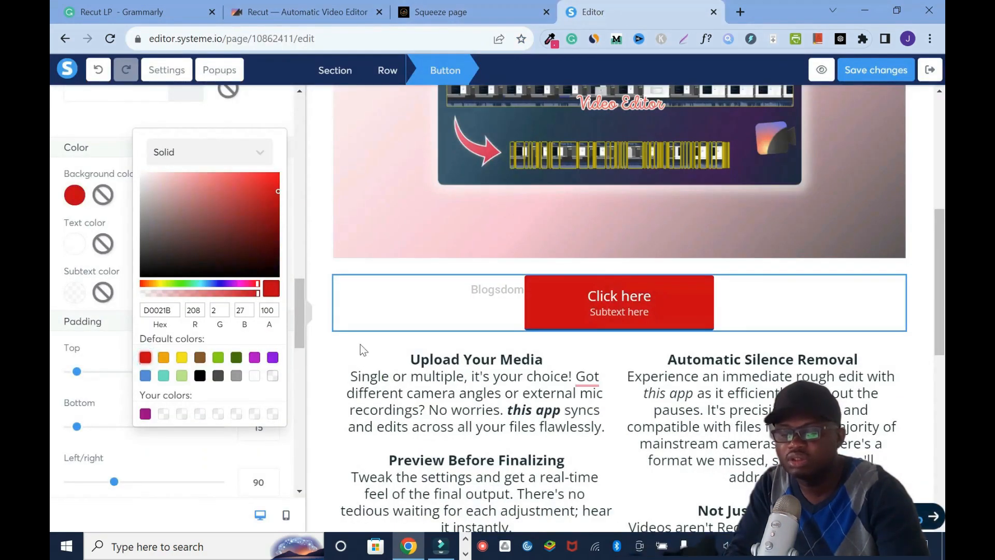
left_click(326, 8)
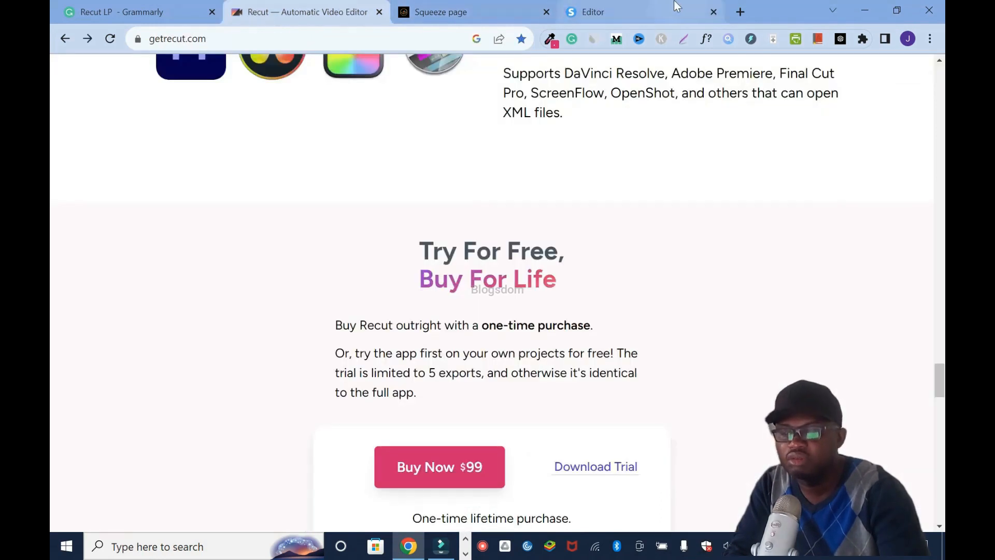
left_click(640, 8)
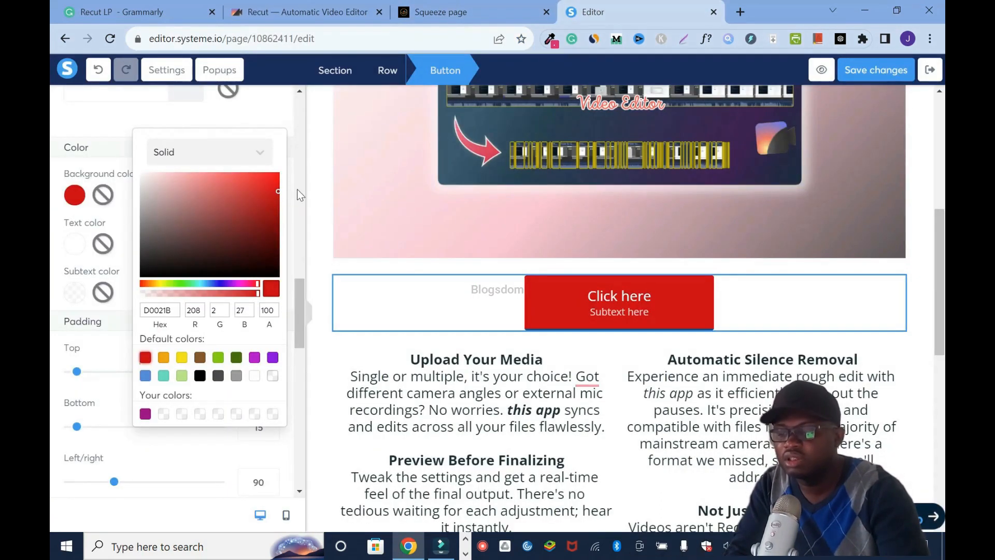
- Set the upper button's border colour to red #D0021B and save the page changes
scroll(181, 260, "down", 10)
left_click(75, 285)
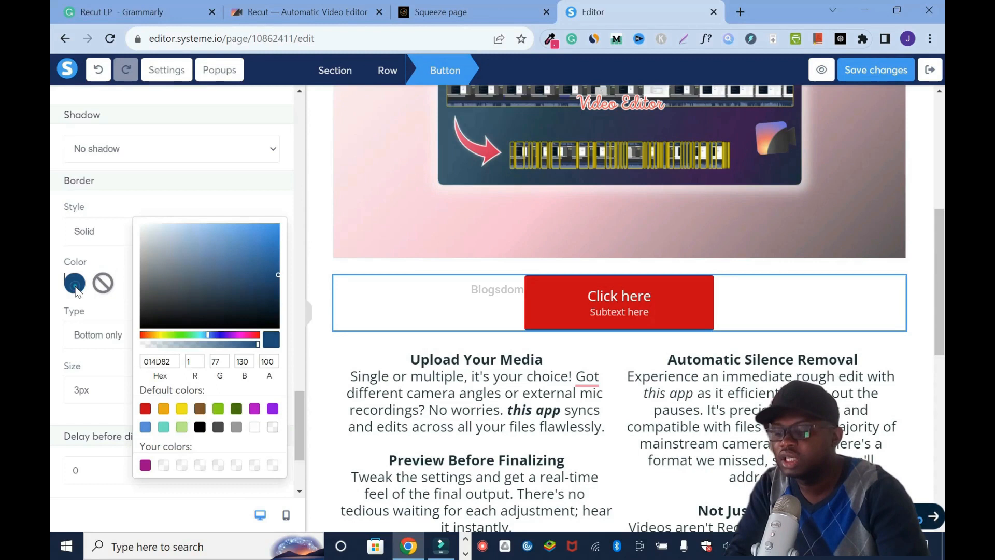
left_click(146, 410)
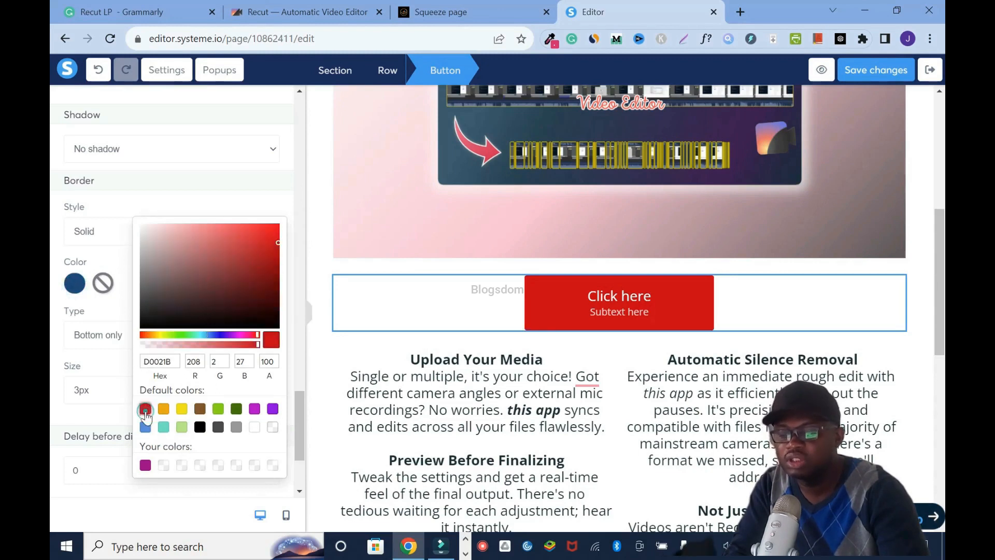
left_click(129, 212)
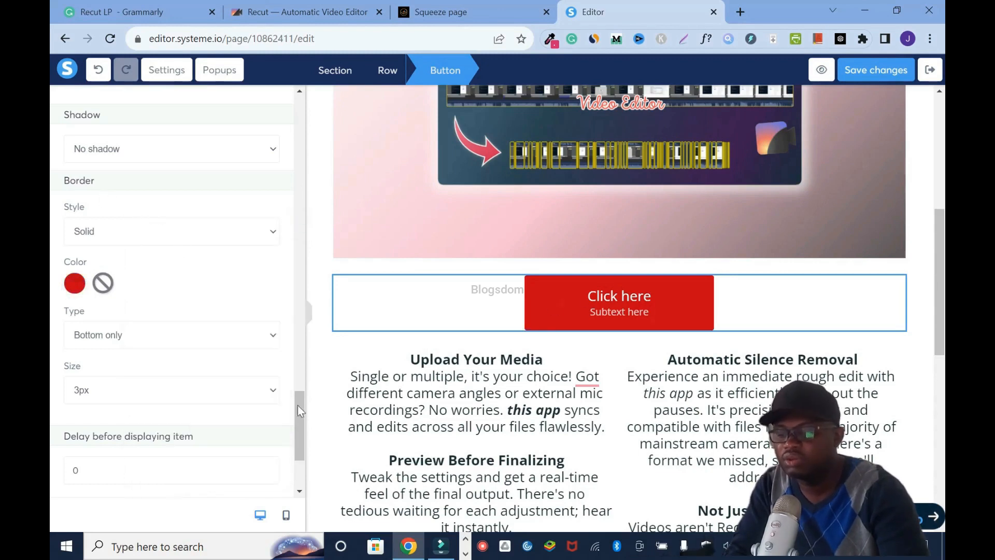
left_click_drag(298, 416, 310, 230)
left_click(875, 73)
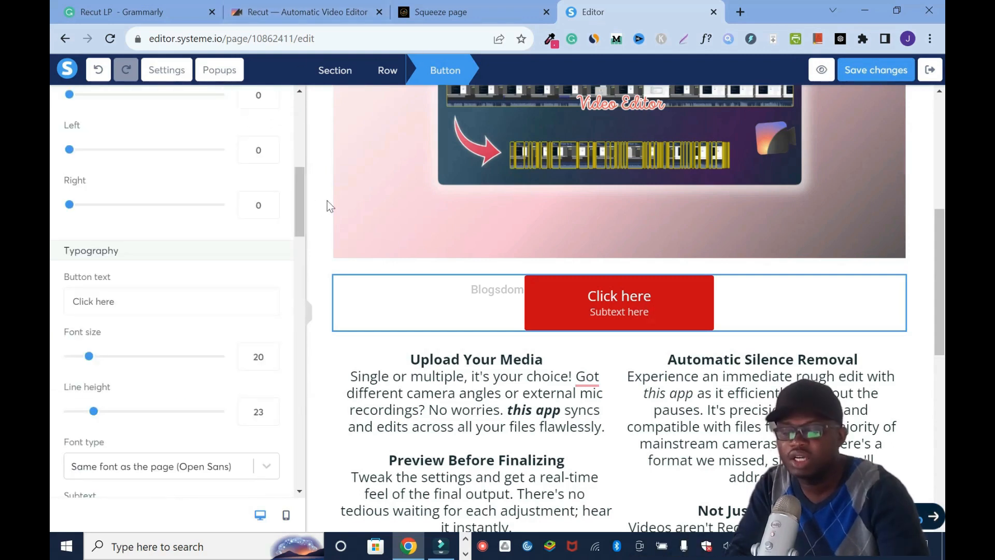
- Change the upper button's text to "Get Started" and remove its subtext
left_click_drag(115, 301, 52, 305)
type("Get Started")
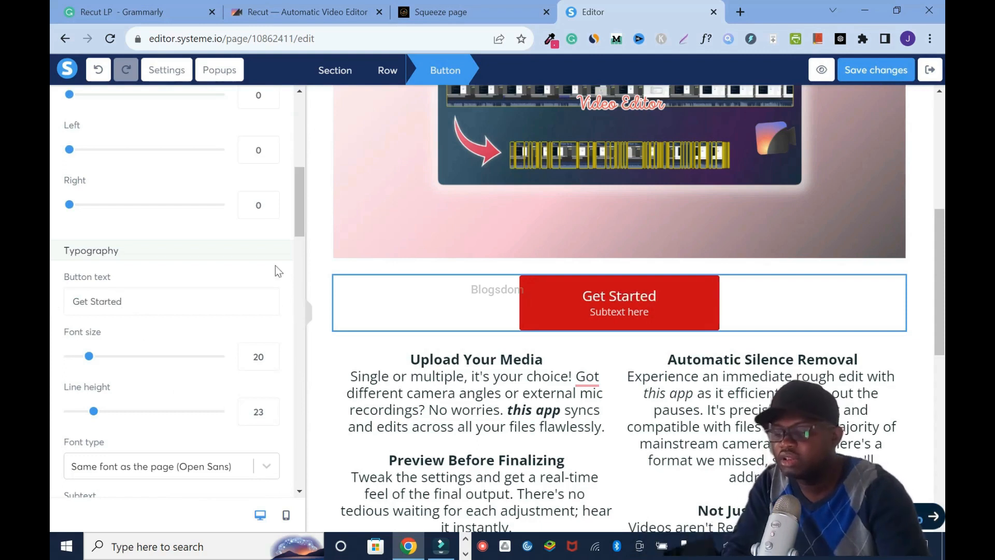
scroll(291, 244, "down", 4)
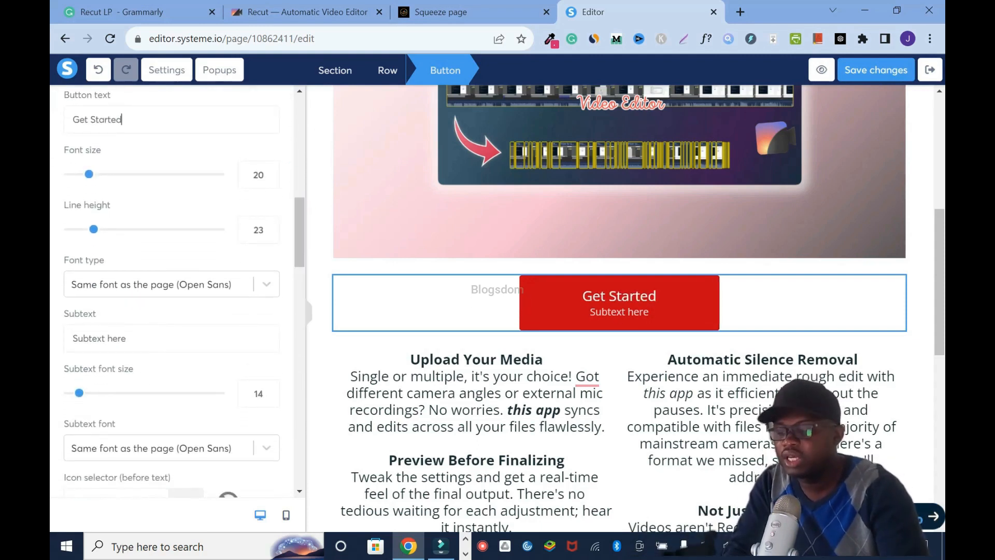
left_click_drag(130, 338, 51, 329)
key("BackSpace")
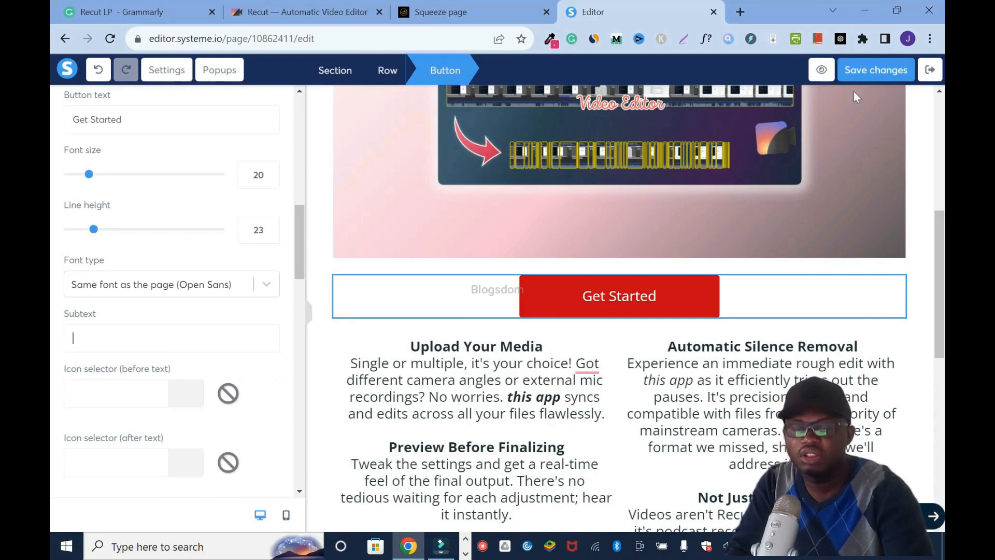
- Try a font size of 22 for the upper button's text, set it back to 20, and save the page
left_click_drag(296, 221, 297, 207)
left_click(270, 293)
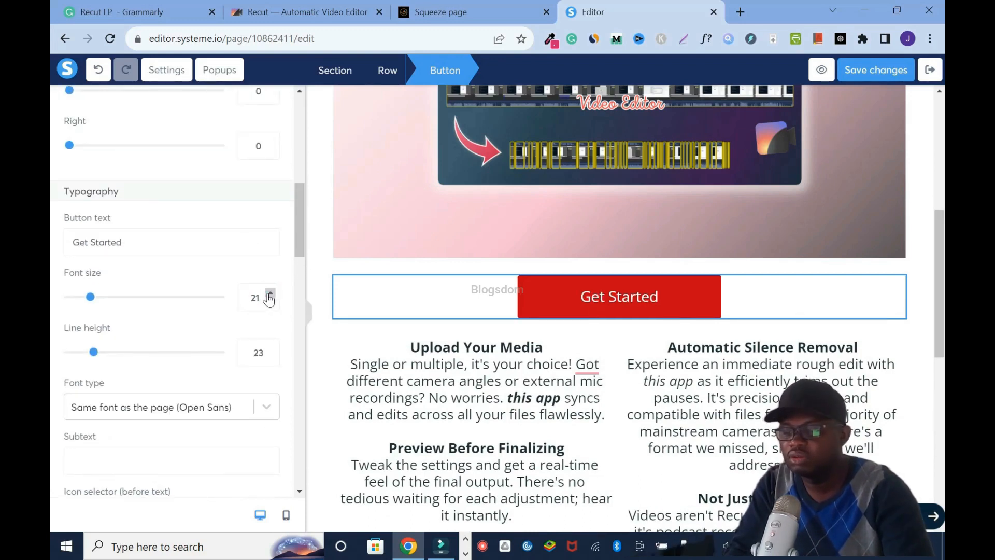
left_click(270, 294)
left_click(269, 294)
left_click(270, 301)
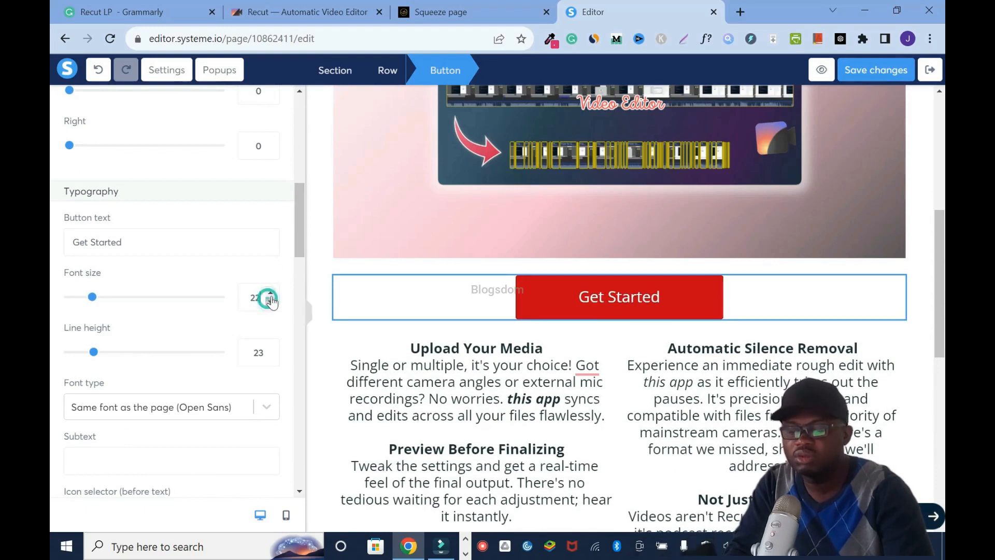
left_click(876, 73)
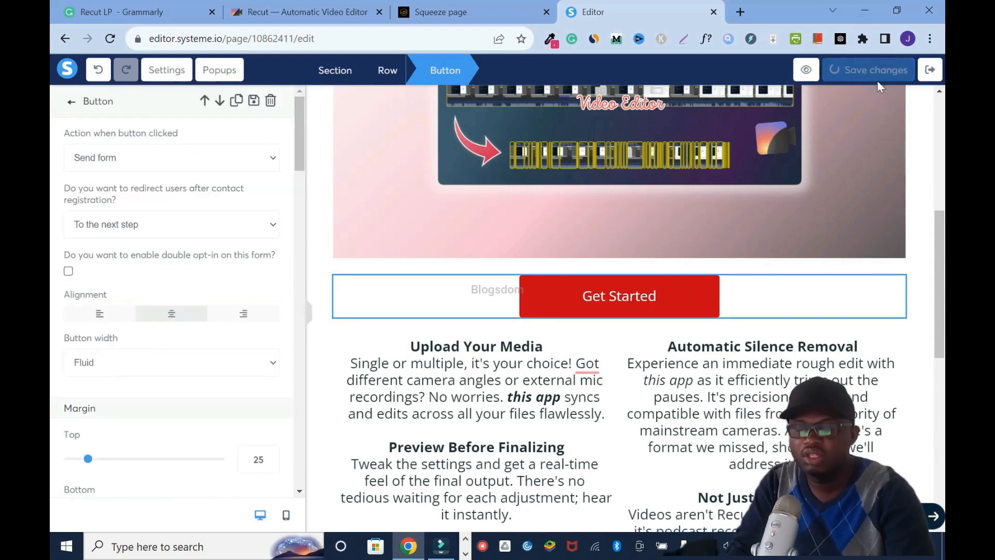
- Change the text of the lower button above the horizontal line to "Get Started" and remove its subtext
scroll(709, 386, "down", 8)
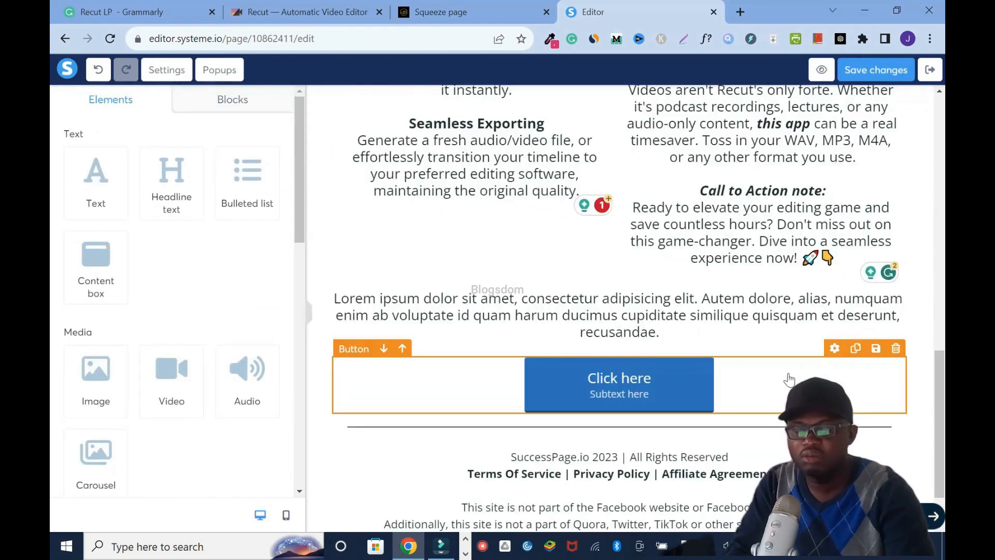
left_click(835, 349)
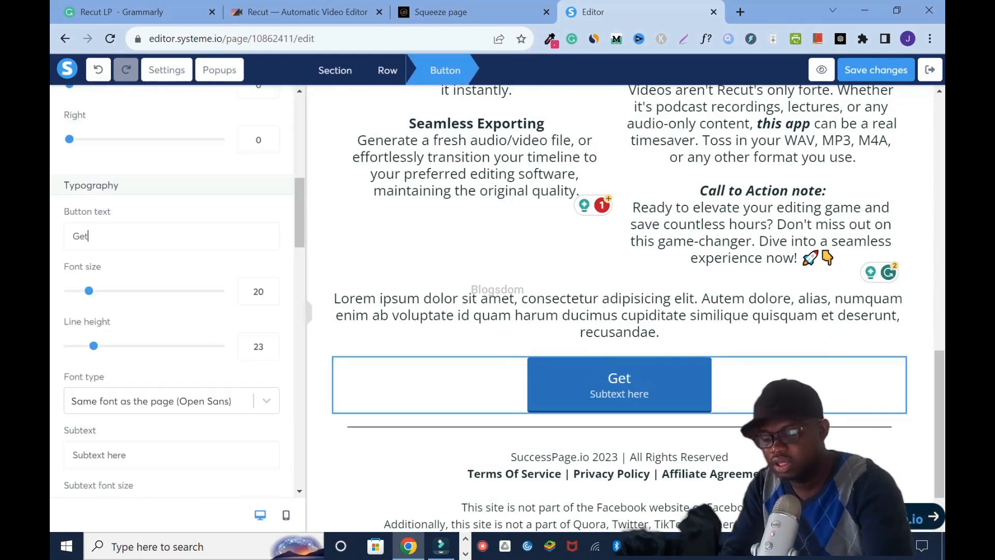
type("Started")
left_click_drag(295, 234, 299, 269)
left_click(195, 238)
left_click_drag(195, 238, 67, 239)
key("BackSpace")
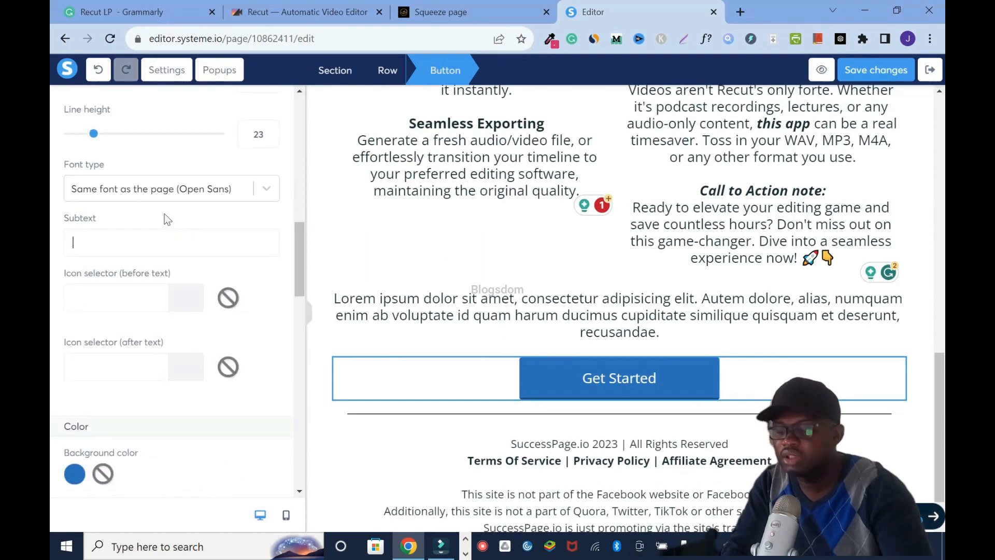
- Set the lower button's background colour to the default red
left_click_drag(299, 268, 299, 299)
left_click(75, 297)
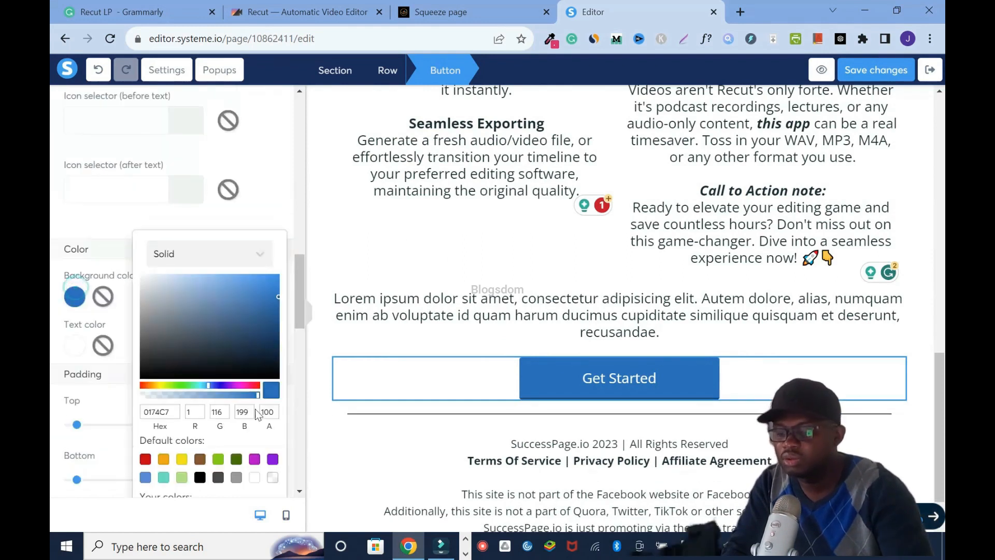
left_click(144, 460)
left_click(299, 318)
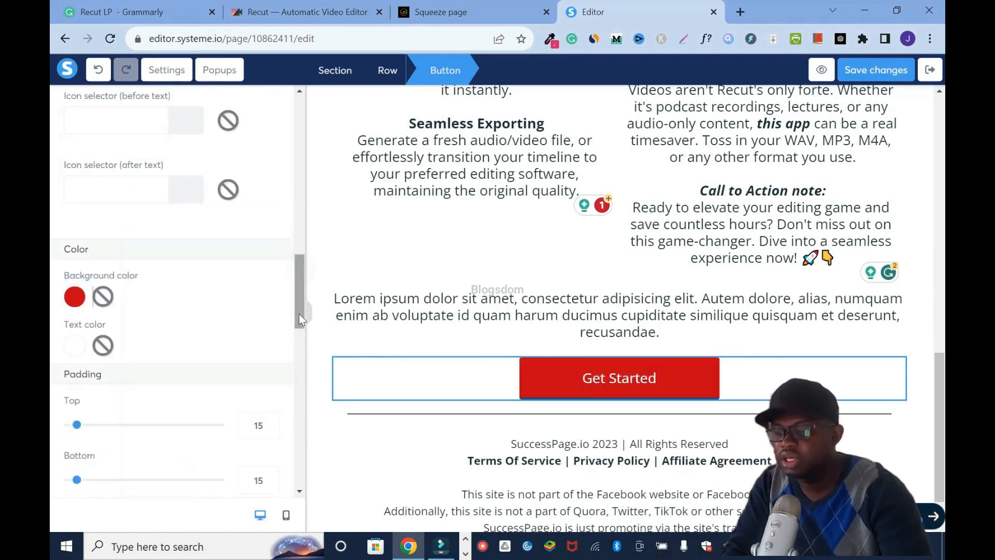
- Set the lower button's border colour to the default red and save the page changes
scroll(88, 373, "down", 10)
left_click(76, 363)
left_click(145, 487)
left_click(875, 70)
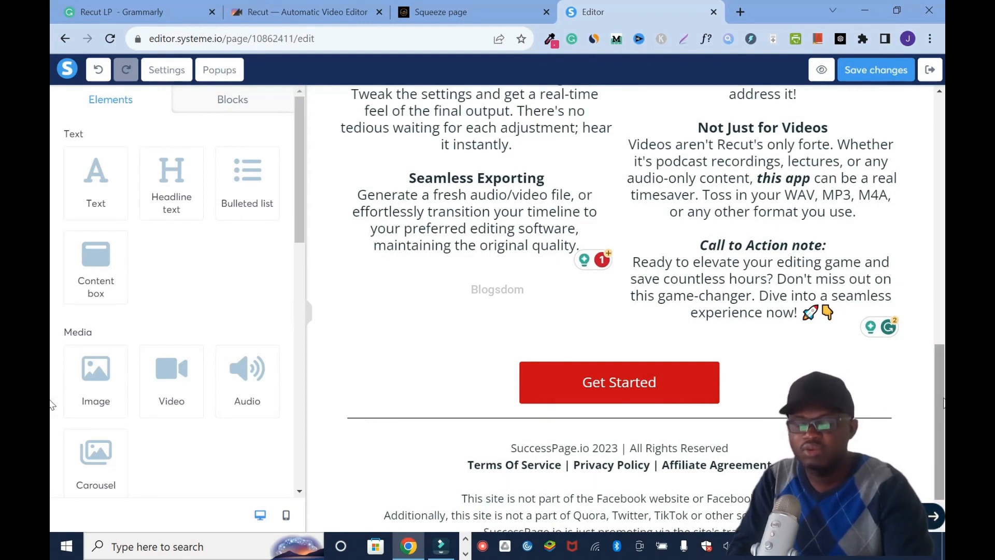
- Switch to the Recut website, open its Testimonials page and look through the reviews
left_click(270, 7)
left_click_drag(944, 374, 939, 86)
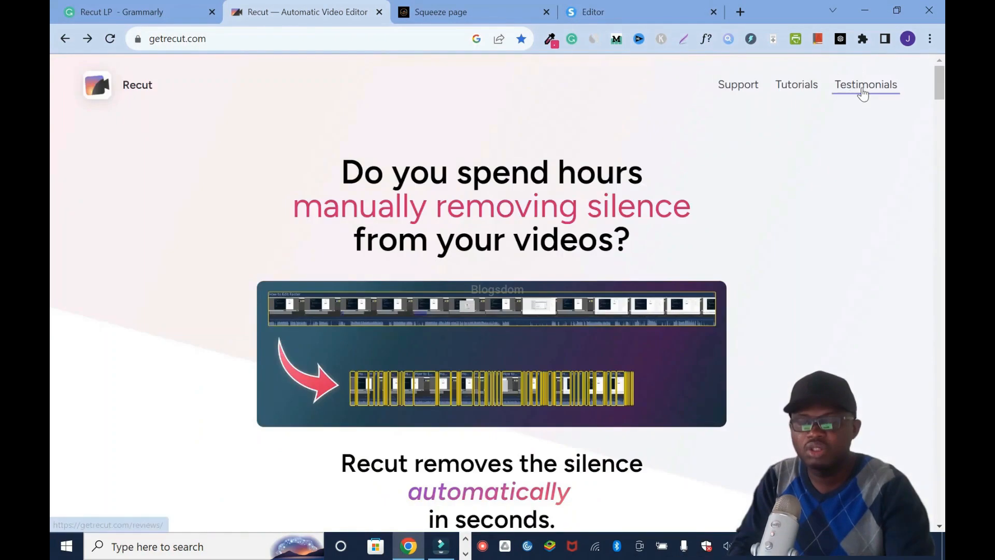
left_click(863, 90)
scroll(52, 195, "down", 10)
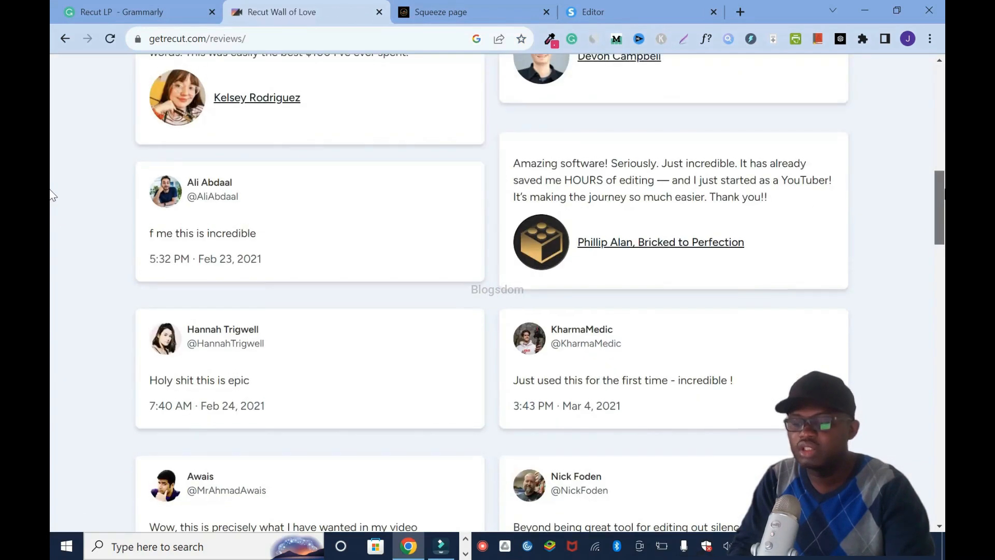
- Return to the page editor, insert an image element directly above the lower Get Started button, and try to enlarge it
left_click(606, 7)
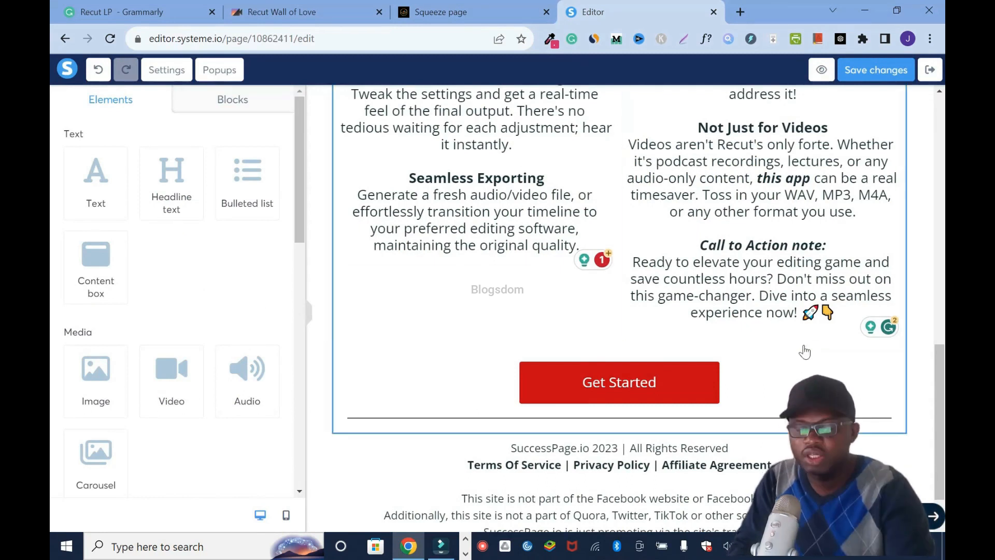
left_click_drag(81, 390, 485, 336)
left_click(756, 183)
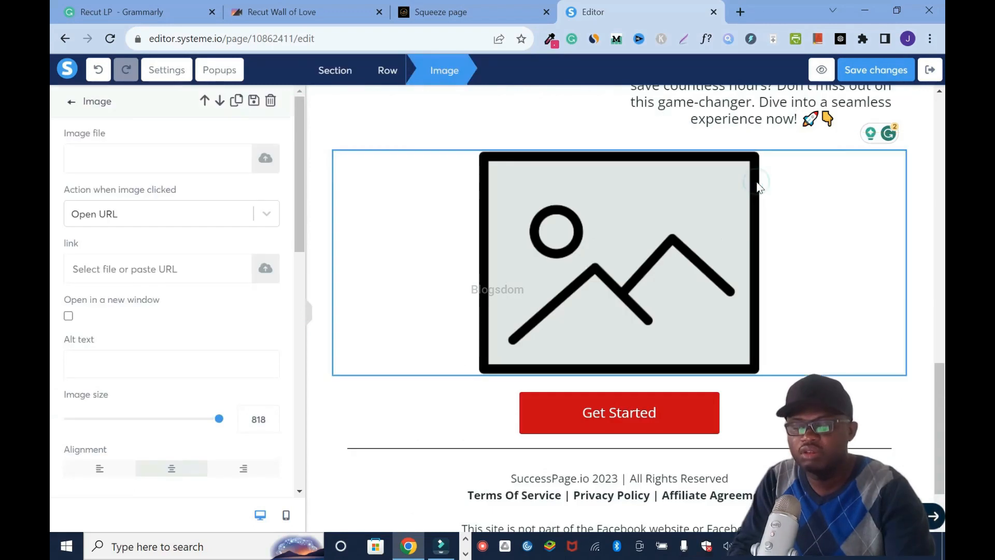
mouse_move(219, 419)
left_mouse_down()
mouse_move(162, 418)
mouse_move(228, 419)
left_mouse_up()
left_click(321, 399)
scroll(557, 328, "down", 5)
scroll(557, 328, "up", 7)
- Switch to the Recut reviews page and capture the two-column block of testimonials with the Snipping Tool
left_click(306, 11)
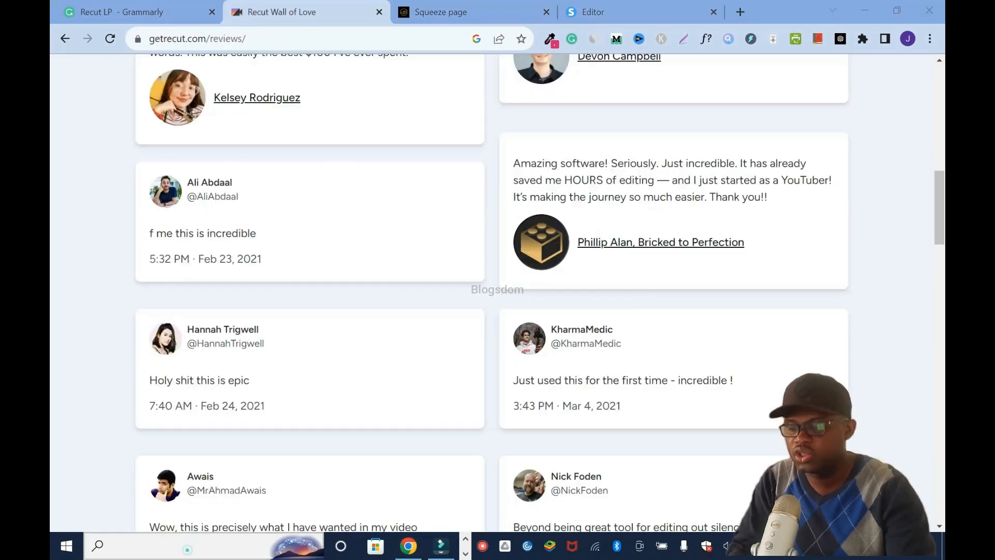
left_click(156, 547)
left_click(181, 462)
left_click(369, 80)
scroll(369, 80, "down", 2)
left_click_drag(138, 56, 854, 522)
- Save the testimonials capture as a PNG named "Recut testimonials ss" in the Downloads folder and close the Snipping Tool
right_click(375, 347)
left_click(344, 385)
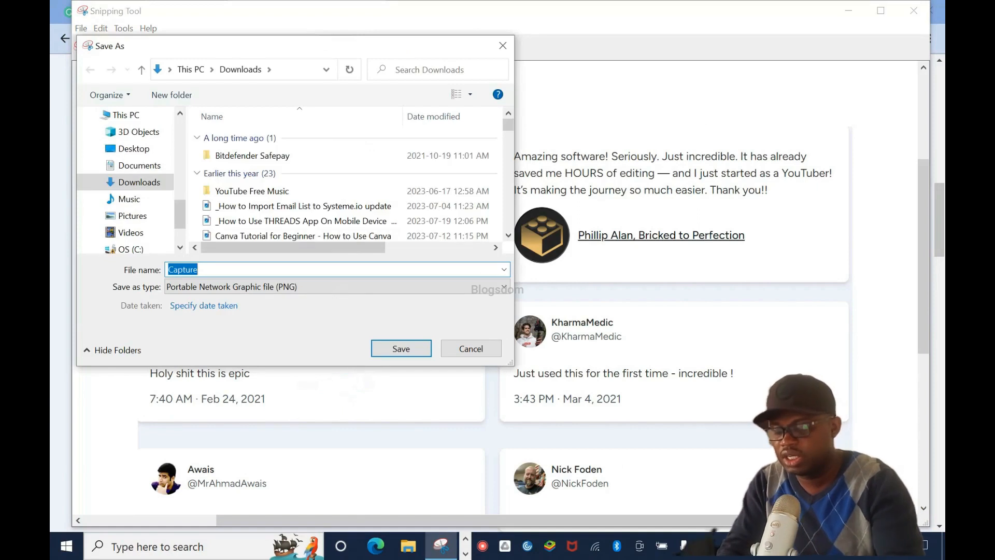
type("Re")
type("ut testimonia")
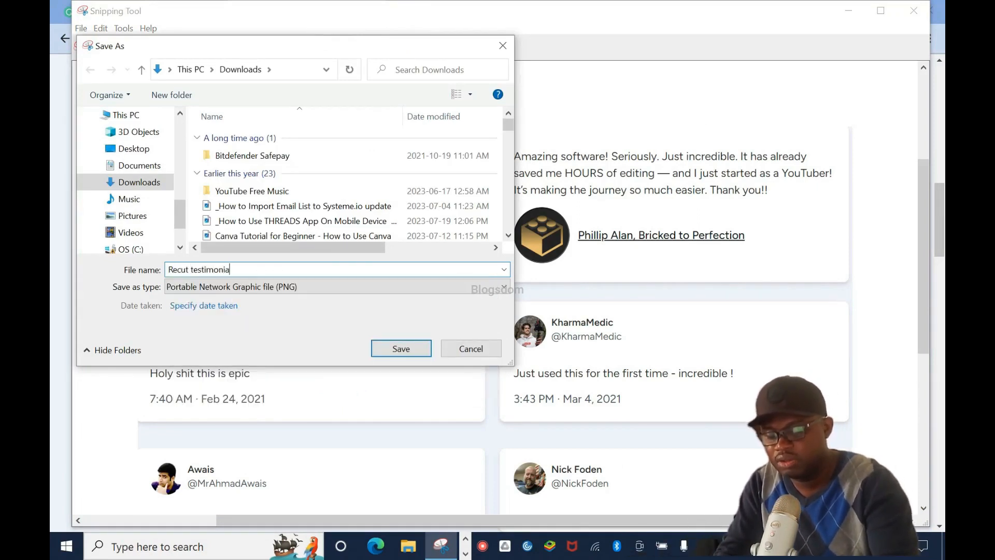
type("ls ss")
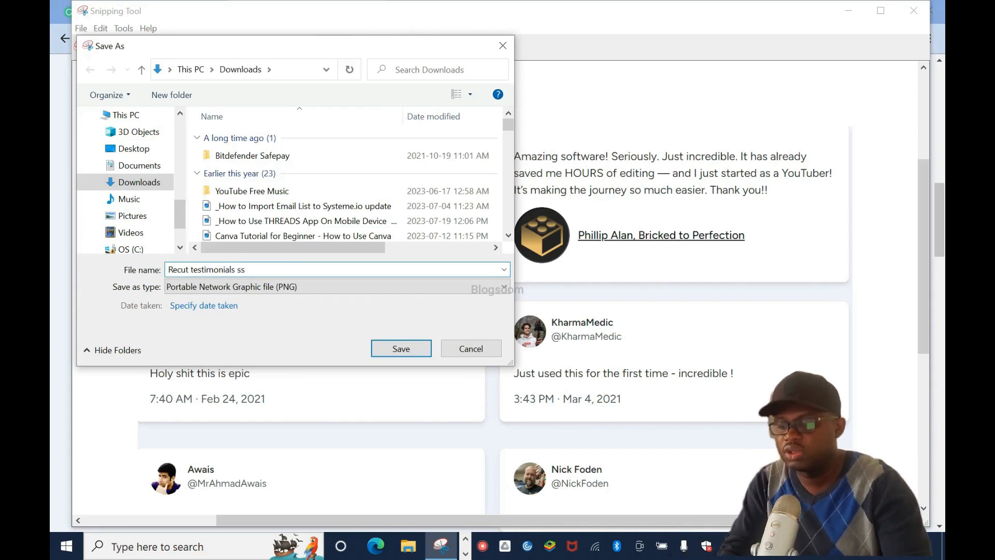
left_click(402, 351)
left_click(919, 8)
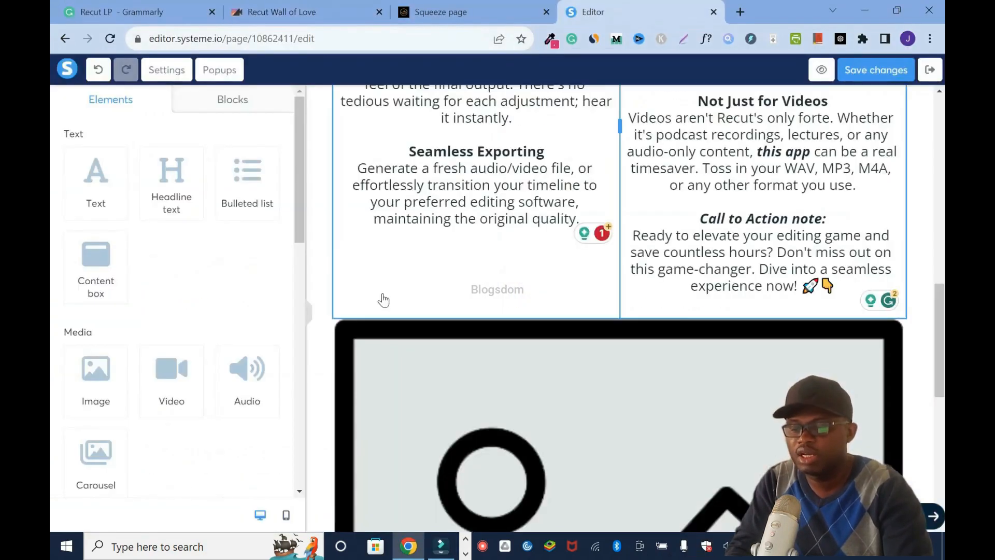
- Return to the page editor, upload "Recut testimonials ss" from Downloads into the image element, and save the page
left_click(608, 362)
scroll(607, 362, "down", 4)
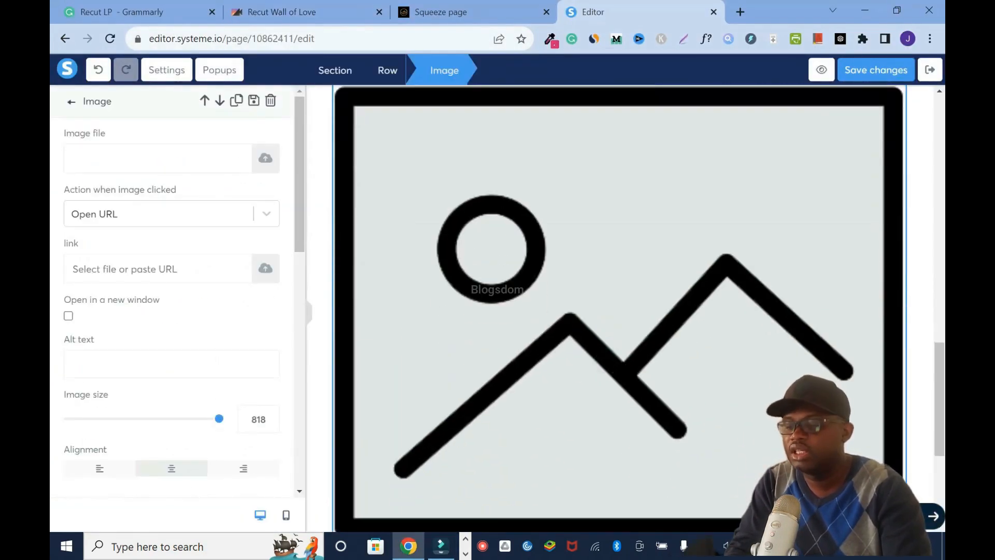
left_click(266, 160)
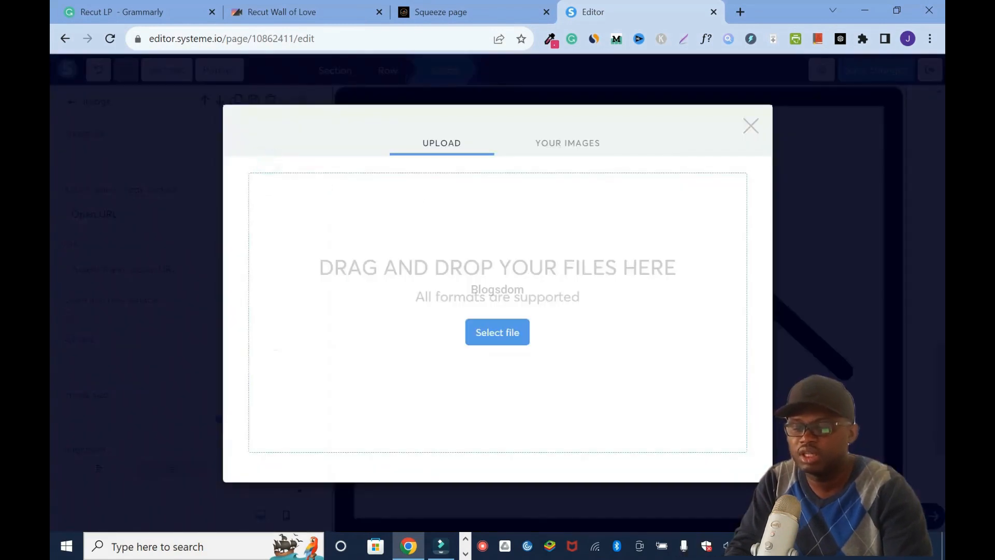
left_click(514, 332)
scroll(487, 382, "down", 5)
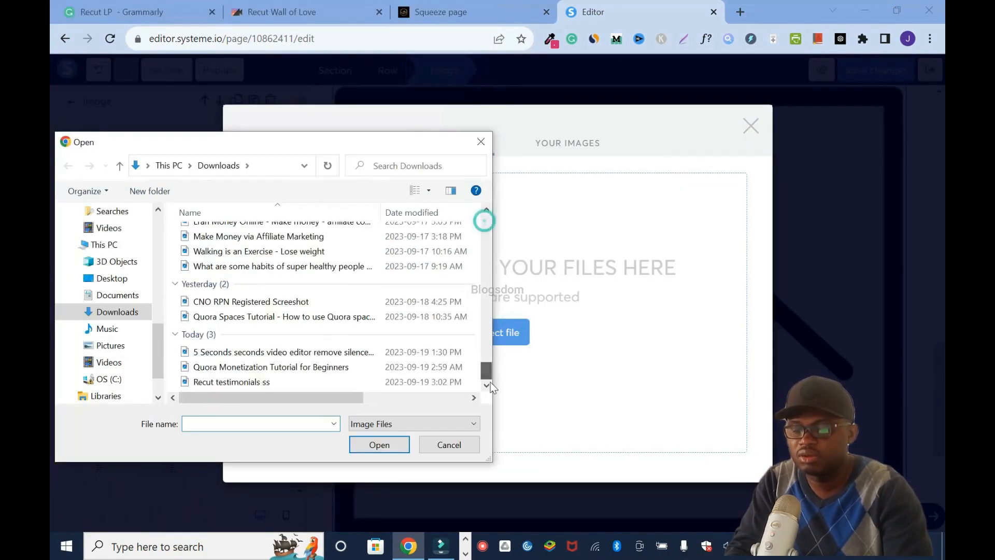
left_click(309, 384)
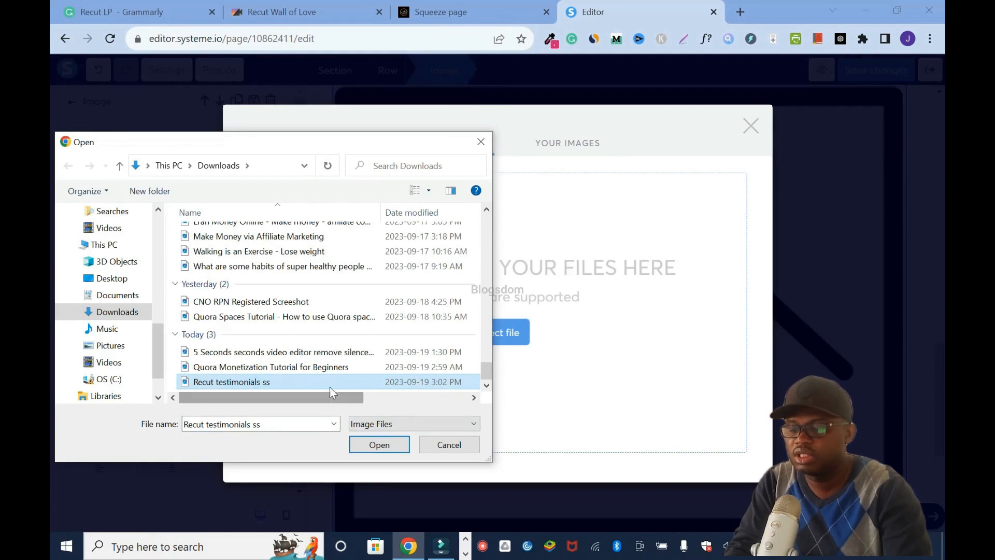
left_click(394, 438)
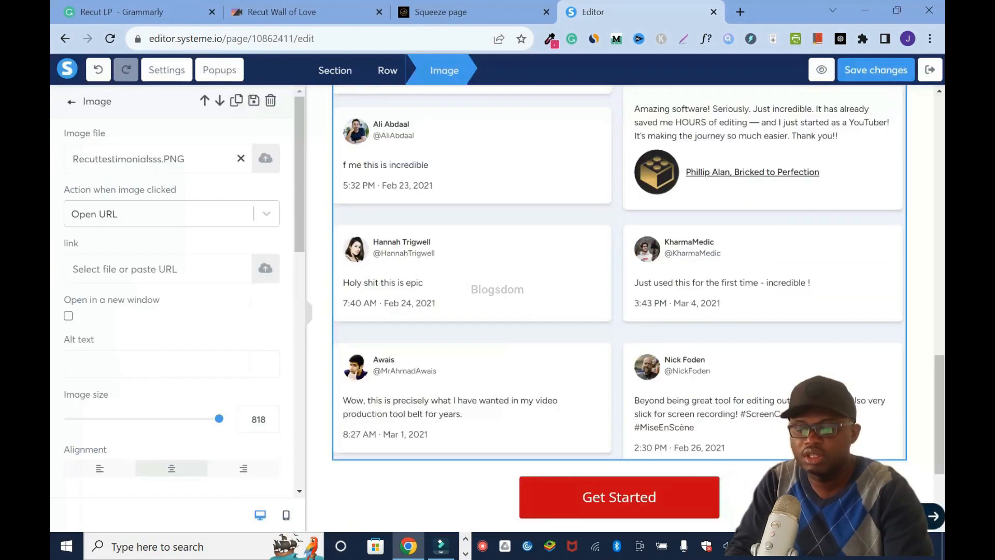
left_click(876, 70)
- Insert a headline text element directly above the testimonials image with the text "Testimonials from Creators"
left_click_drag(944, 395, 945, 300)
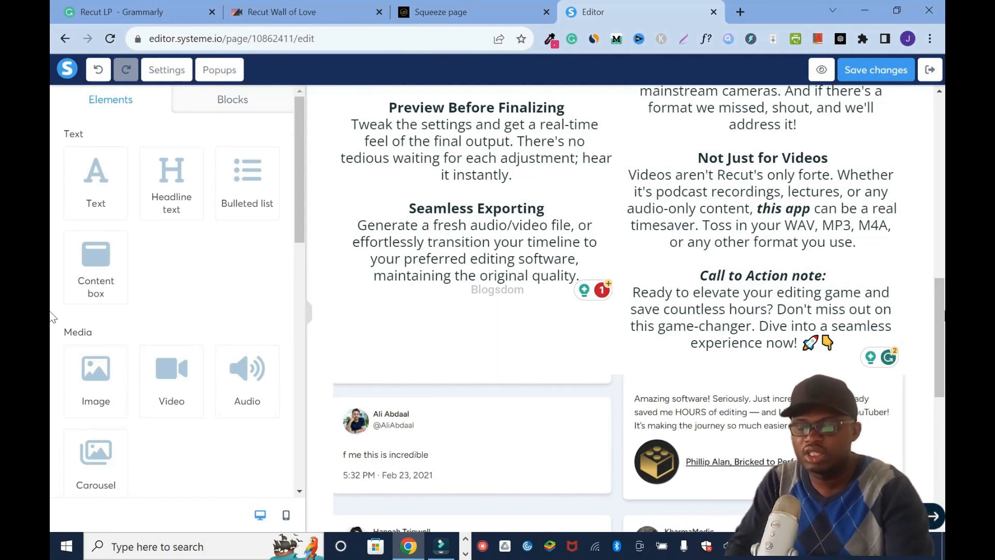
left_click_drag(163, 196, 549, 376)
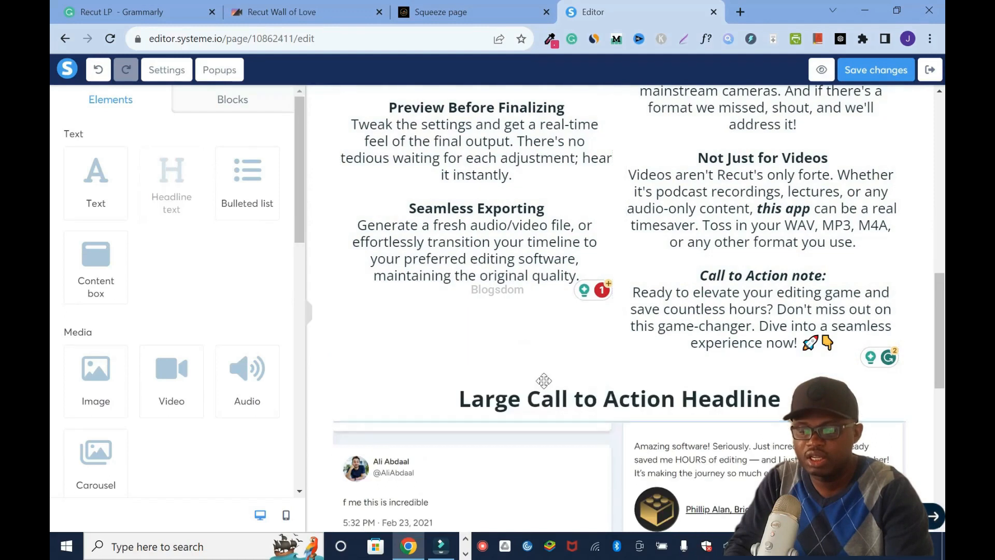
triple_click(720, 404)
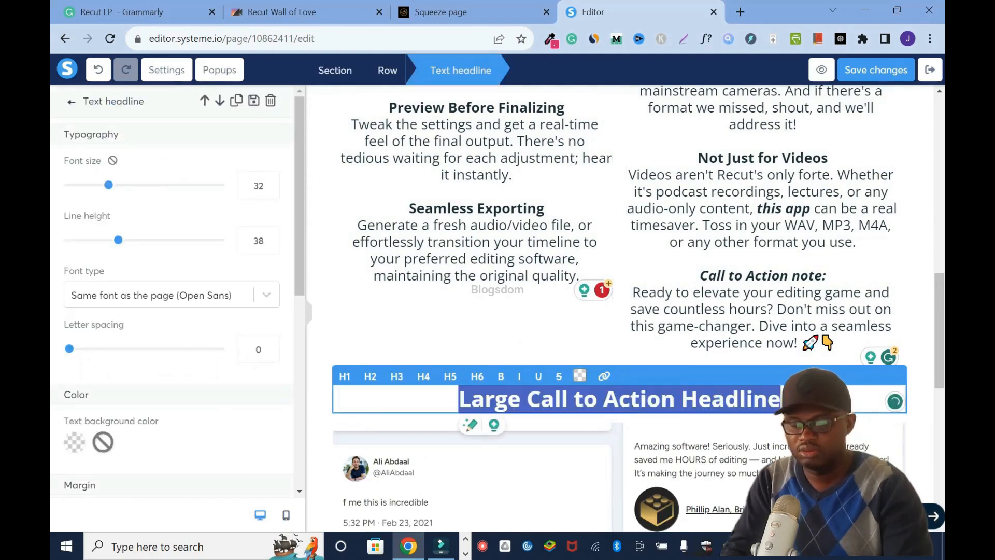
type("Testimo")
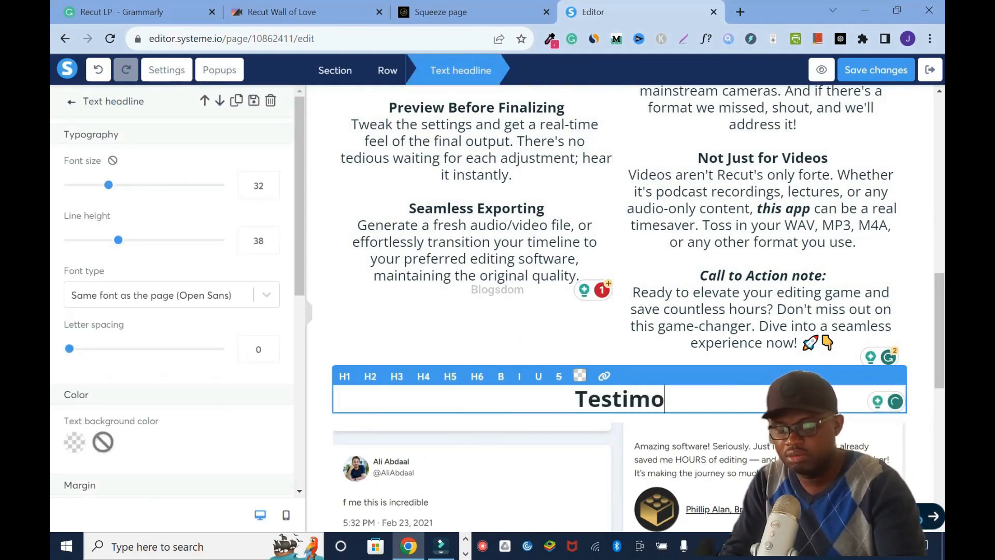
type("nials fro")
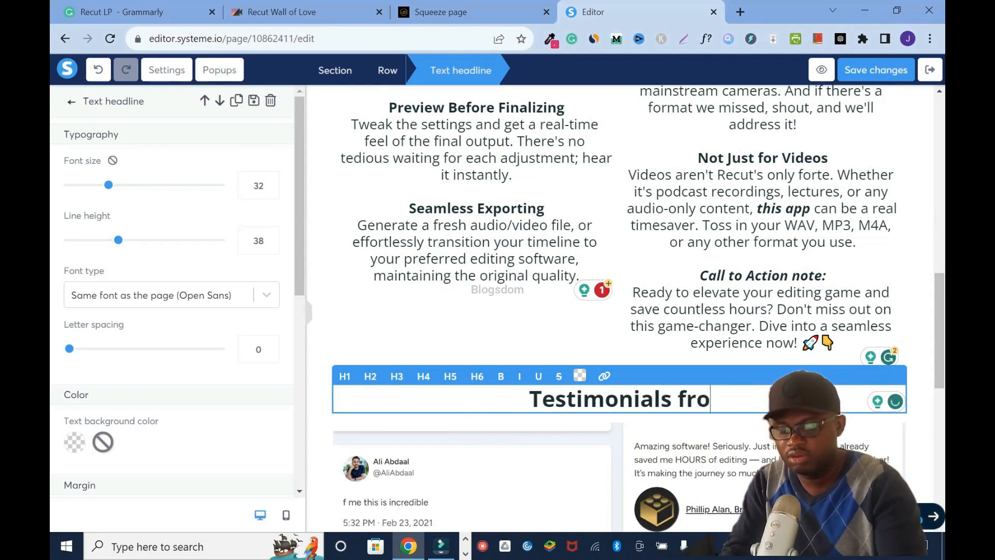
type("m Creators")
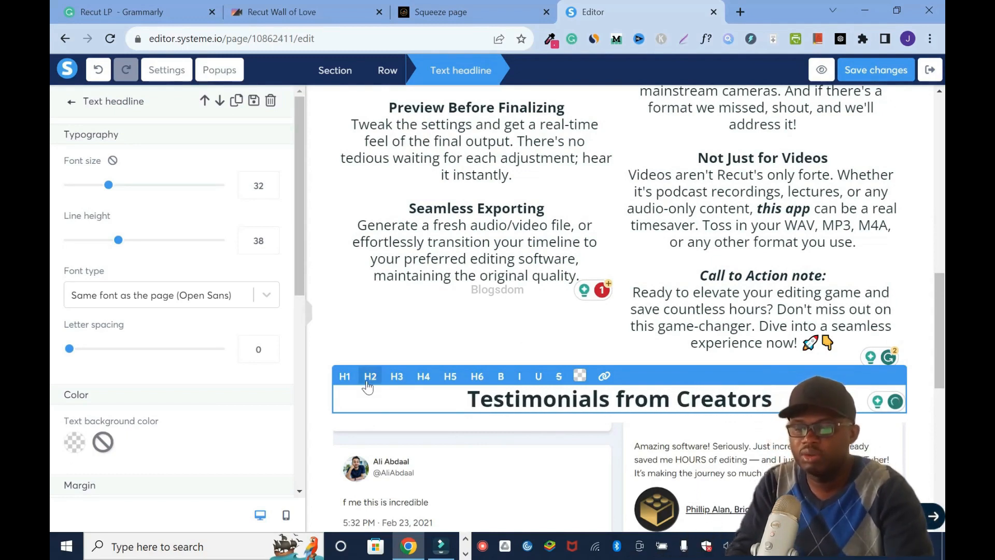
- Format the "Testimonials from Creators" headline as H3 and save the page changes
left_click(396, 377)
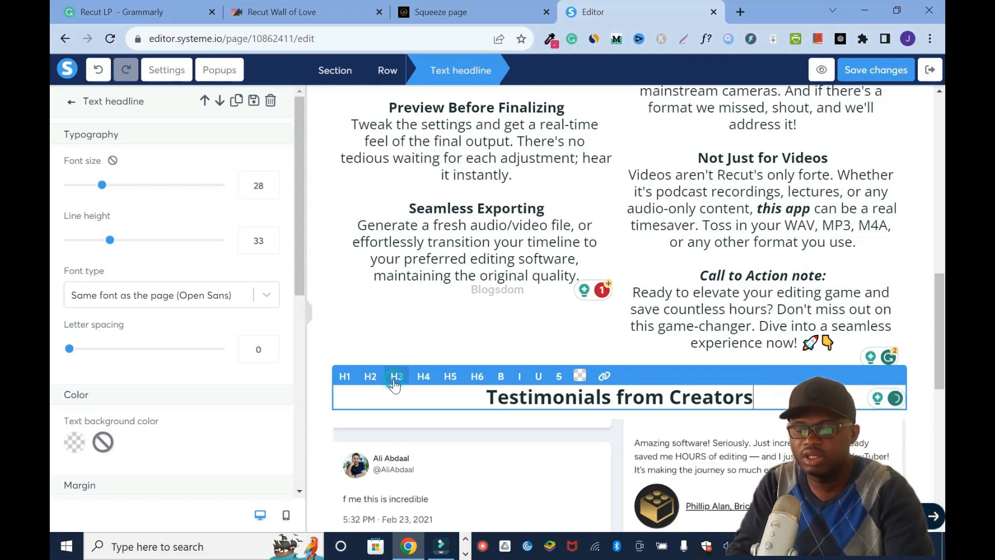
left_click(921, 324)
left_click(880, 63)
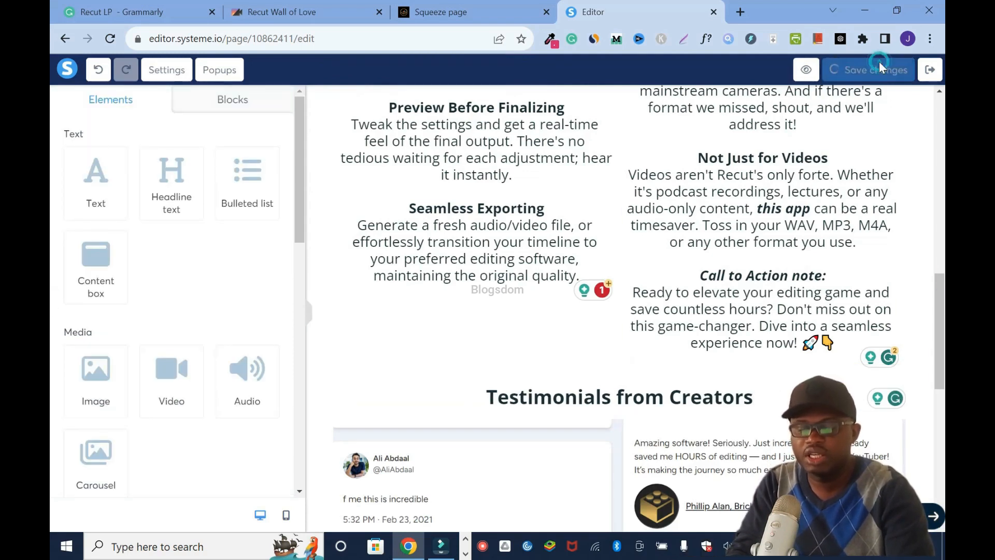
- Review the landing page from the testimonials and footer up to the main headline, checking the layout of the sections
left_click_drag(943, 311, 945, 465)
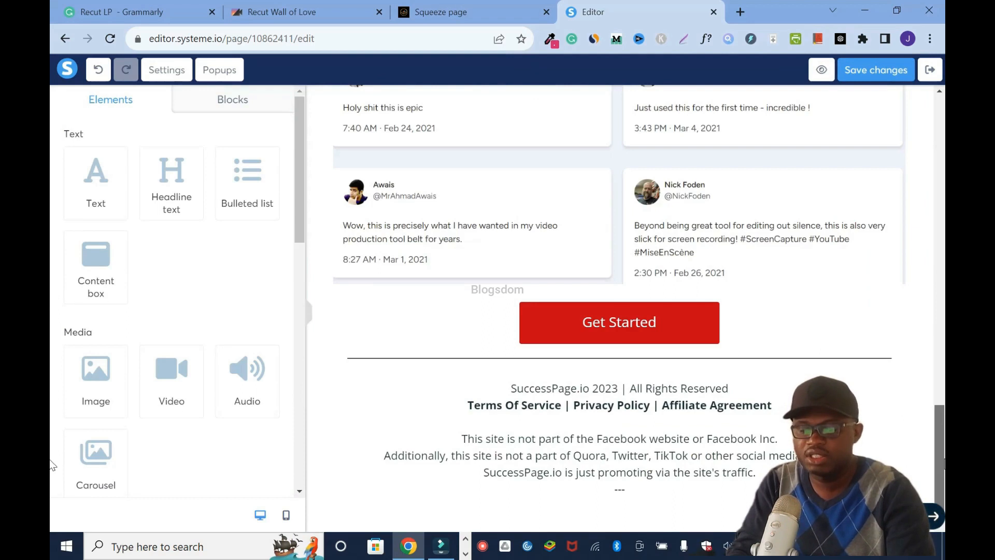
scroll(945, 459, "up", 1)
left_click_drag(944, 436, 943, 343)
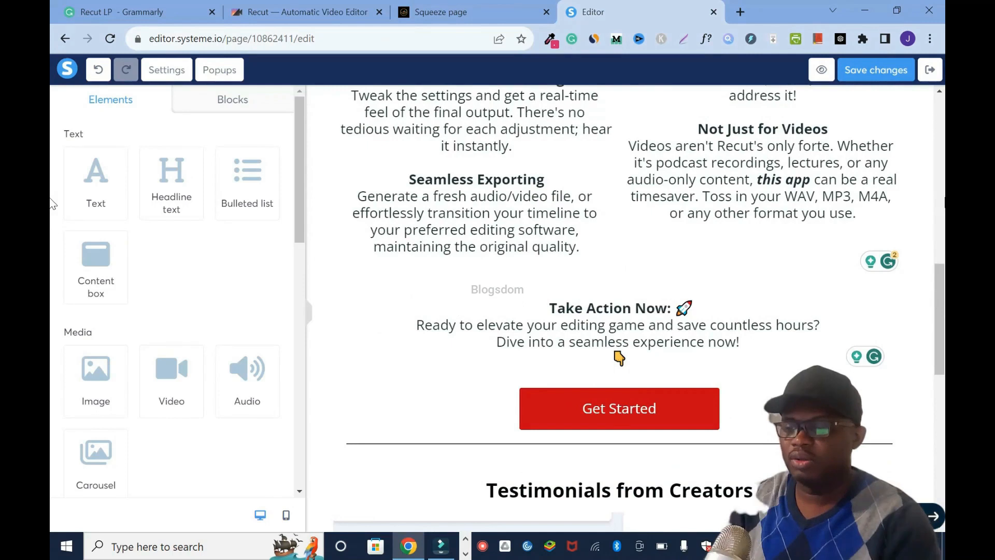
left_click_drag(940, 290, 941, 297)
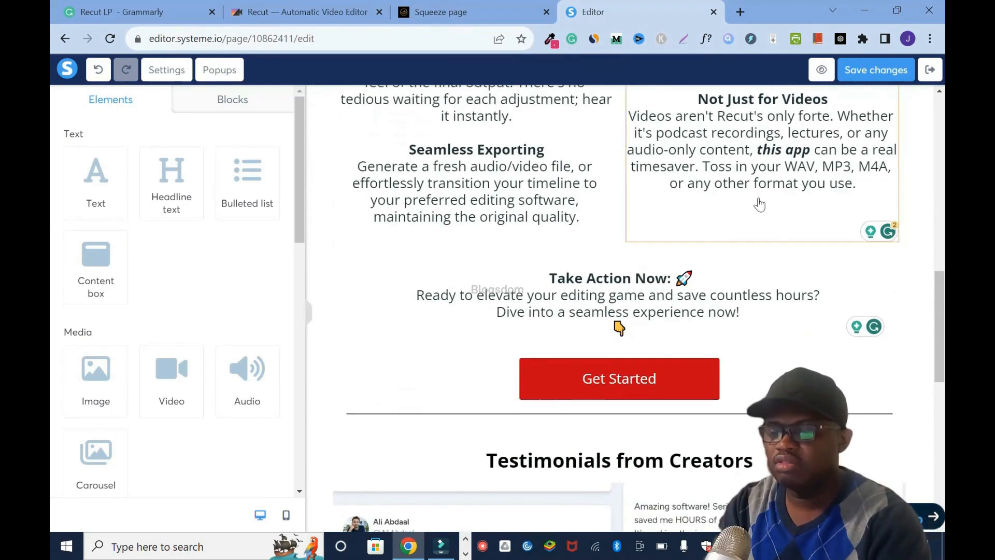
left_click_drag(941, 337, 942, 456)
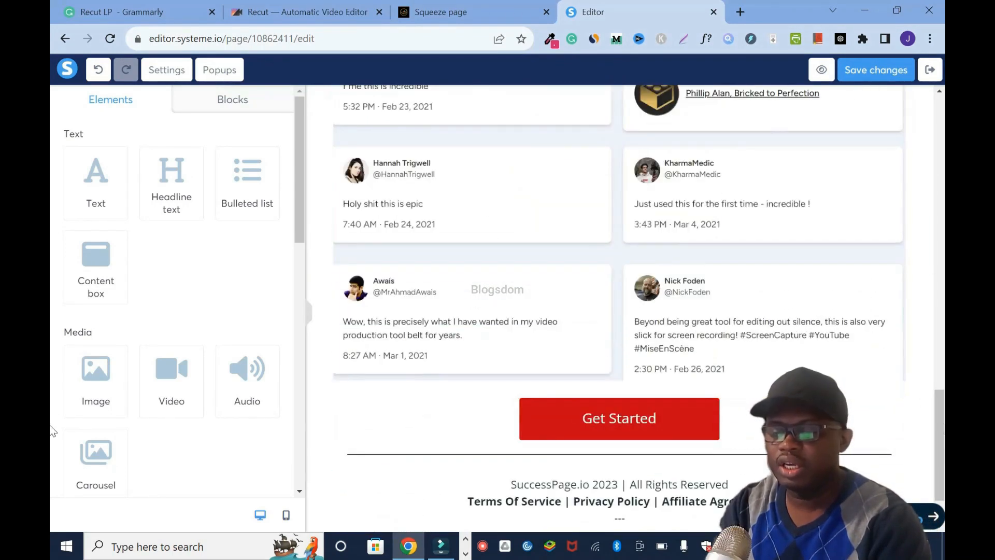
left_click_drag(941, 414, 945, 152)
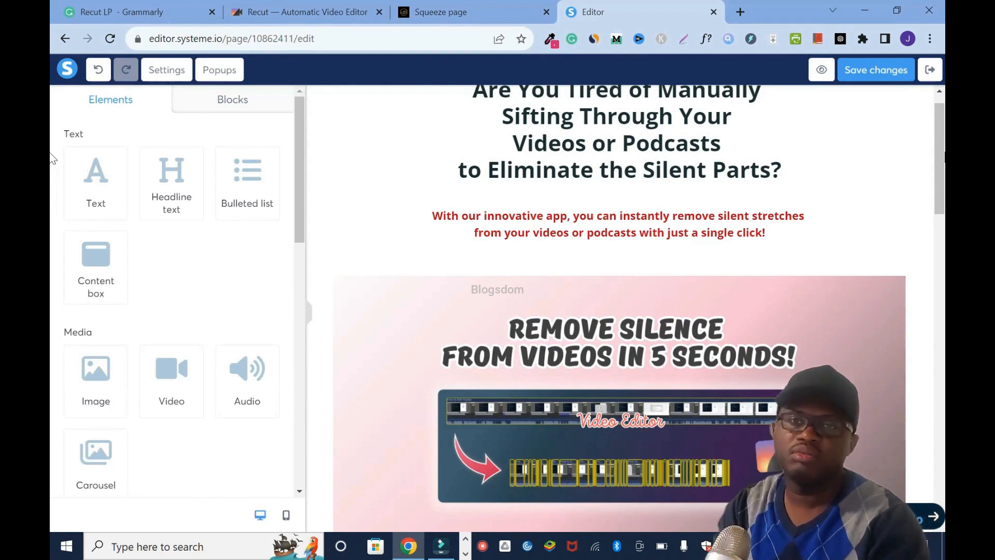
- Try the custom URL redirection on the Get Started button under "Take Action Now", and restore it to the next step
scroll(619, 270, "down", 15)
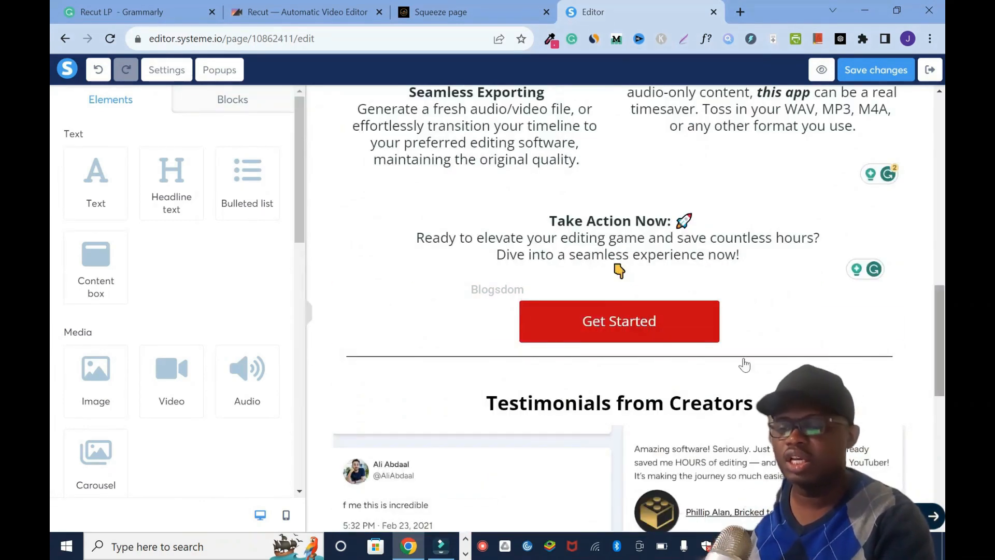
left_click(686, 310)
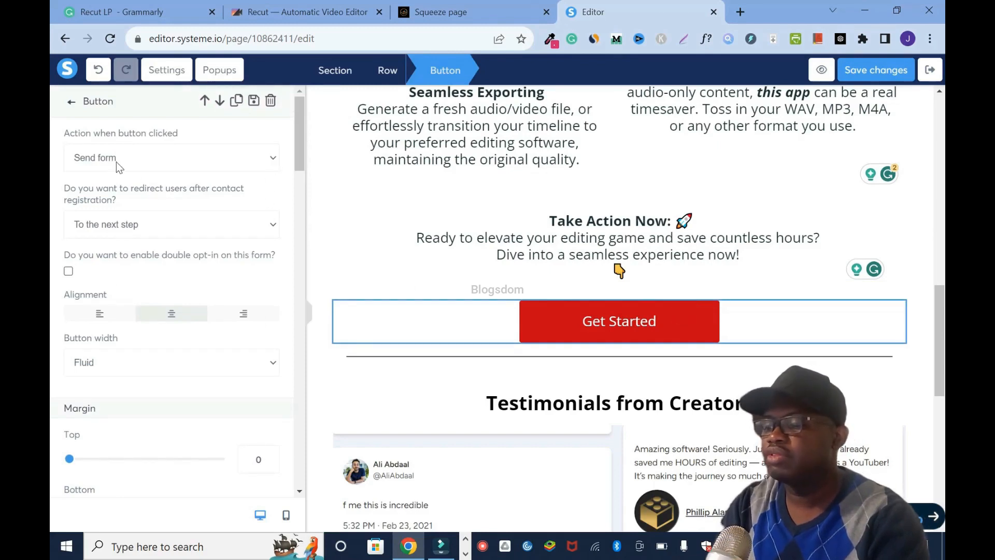
left_click(276, 228)
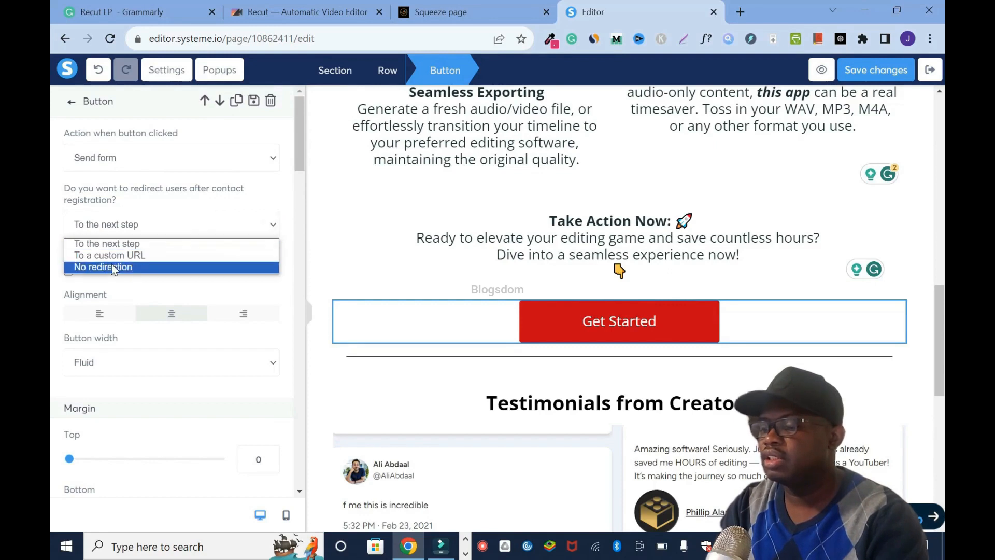
left_click(154, 255)
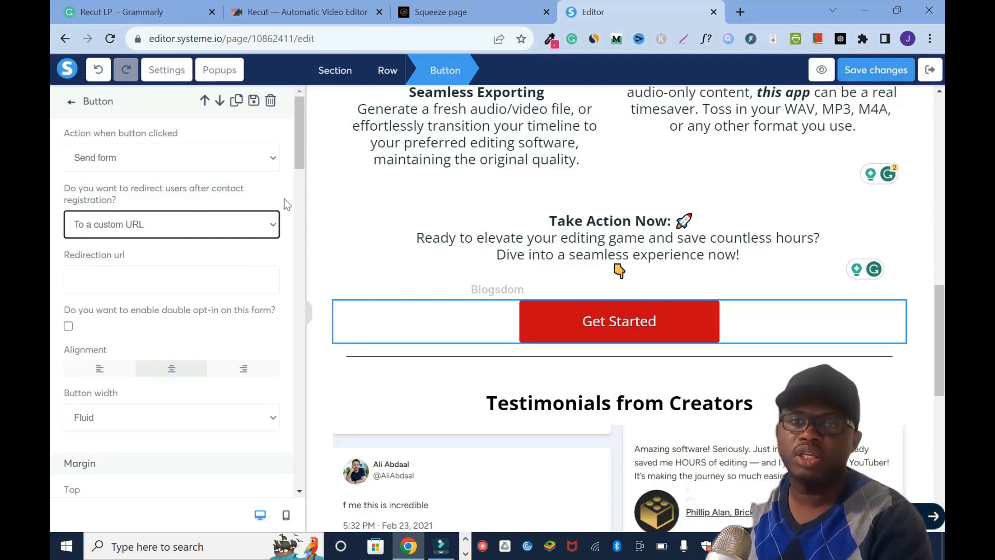
left_click(271, 224)
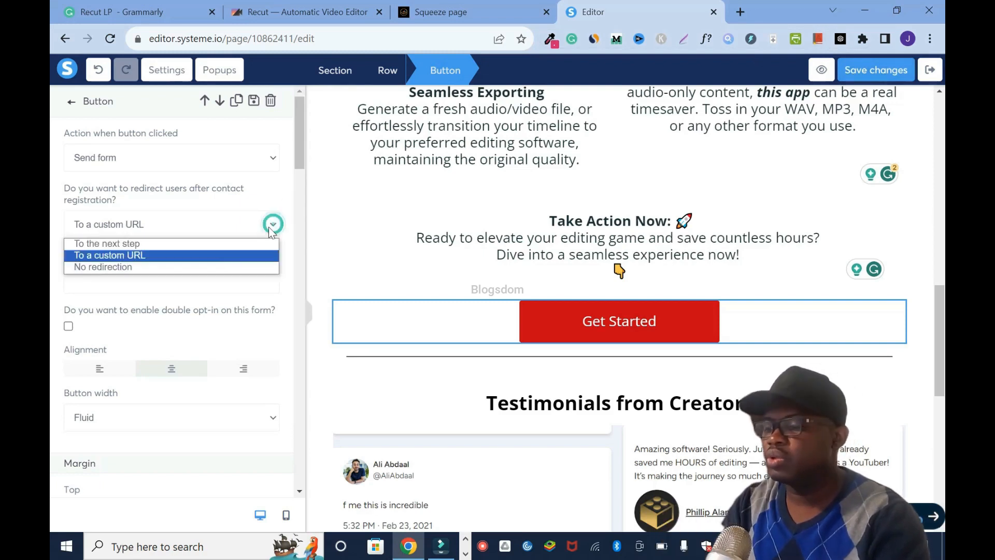
left_click(183, 244)
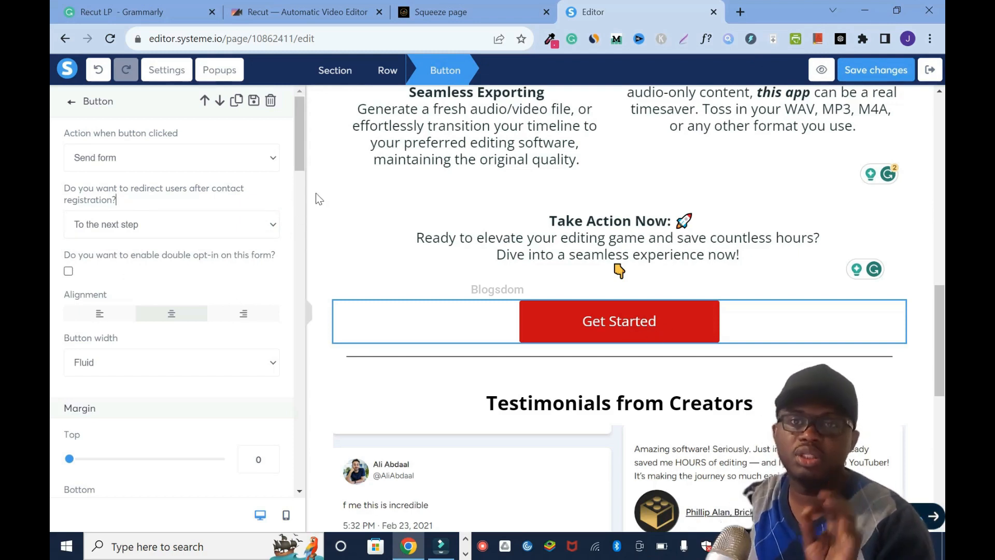
- Add a new popup and replace its headline with "Almost There! Please fill out the form, and click the button below to get started!"
left_click(220, 71)
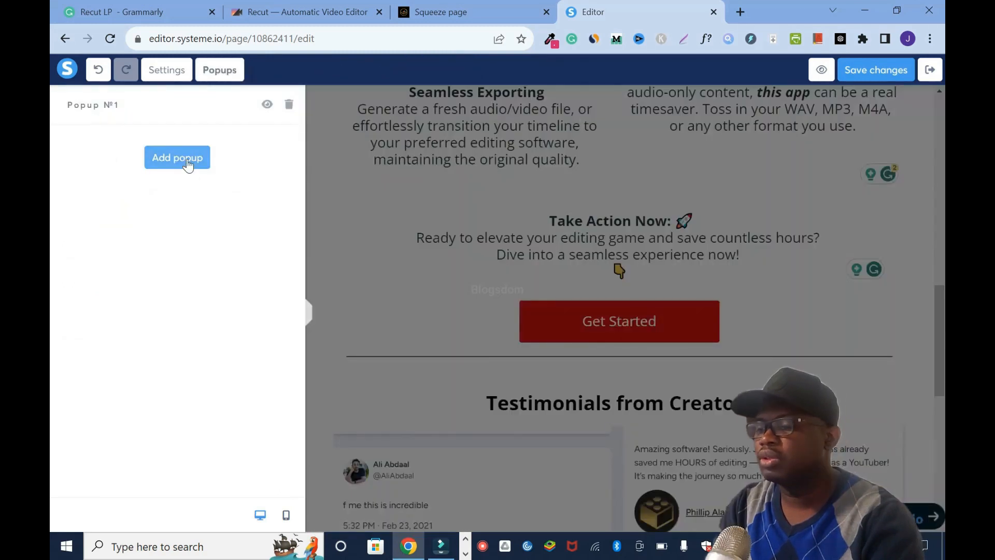
left_click(188, 158)
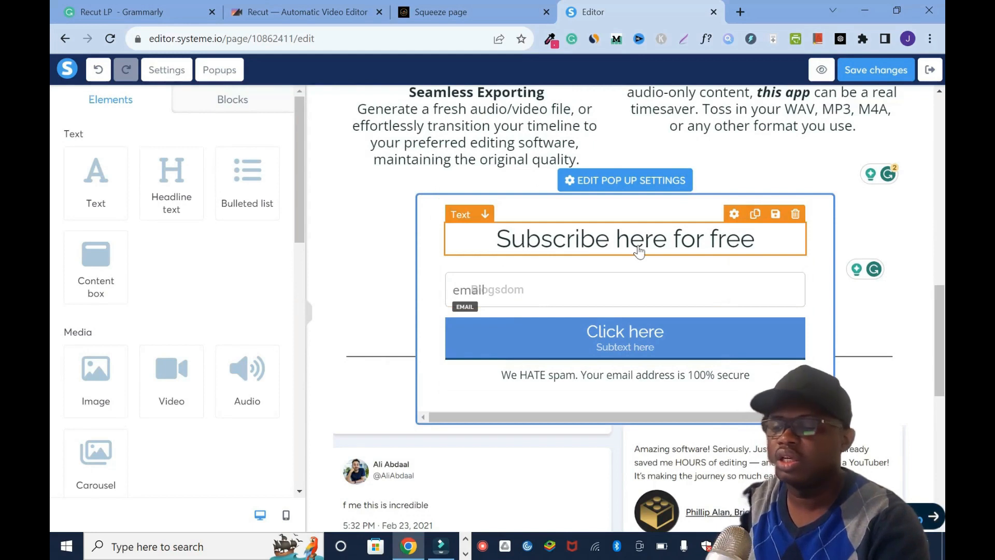
triple_click(599, 251)
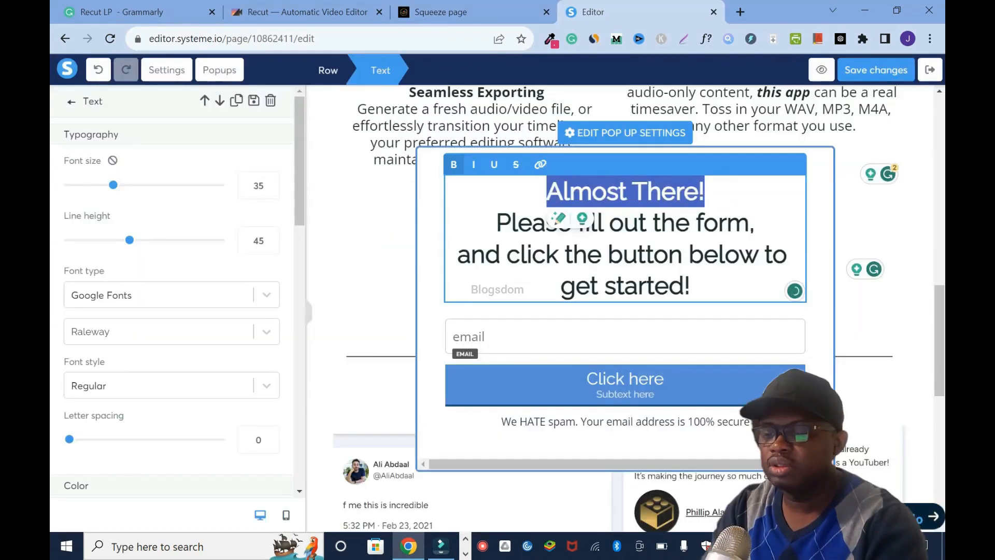
- Make the whole popup headline bold with font size 25 and line height 33
left_click_drag(547, 190, 690, 286)
left_click(271, 190)
left_click(271, 190)
left_click(271, 190)
left_click(271, 190)
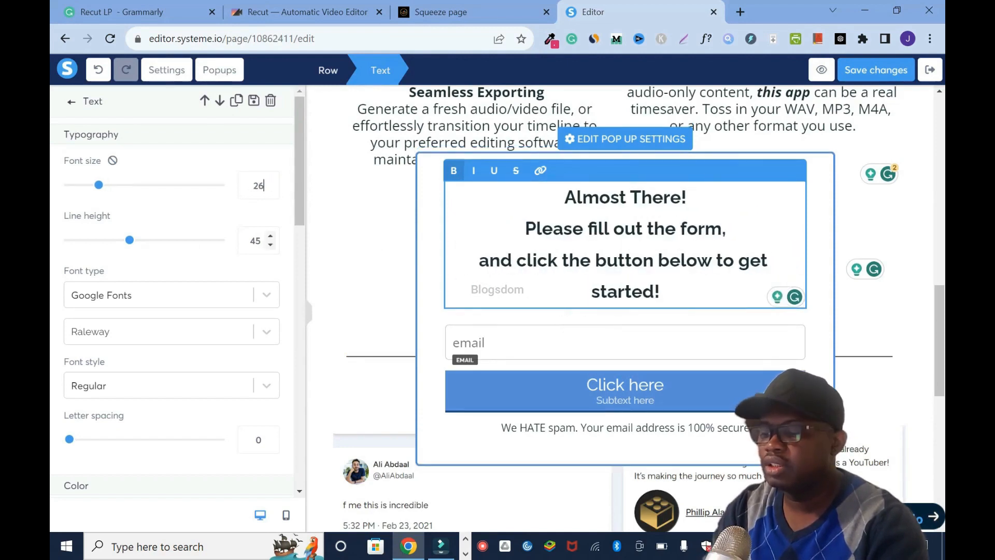
left_click_drag(129, 239, 111, 242)
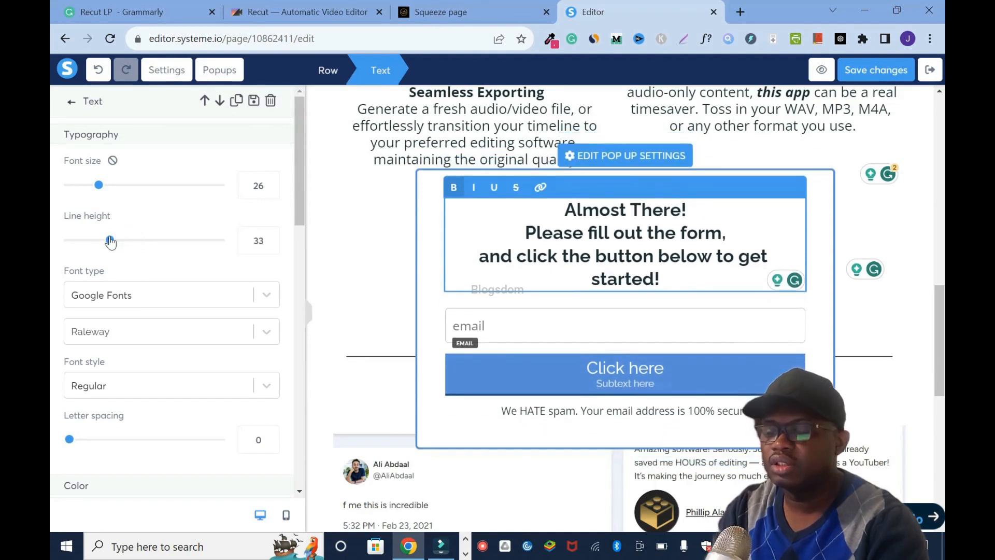
left_click(271, 190)
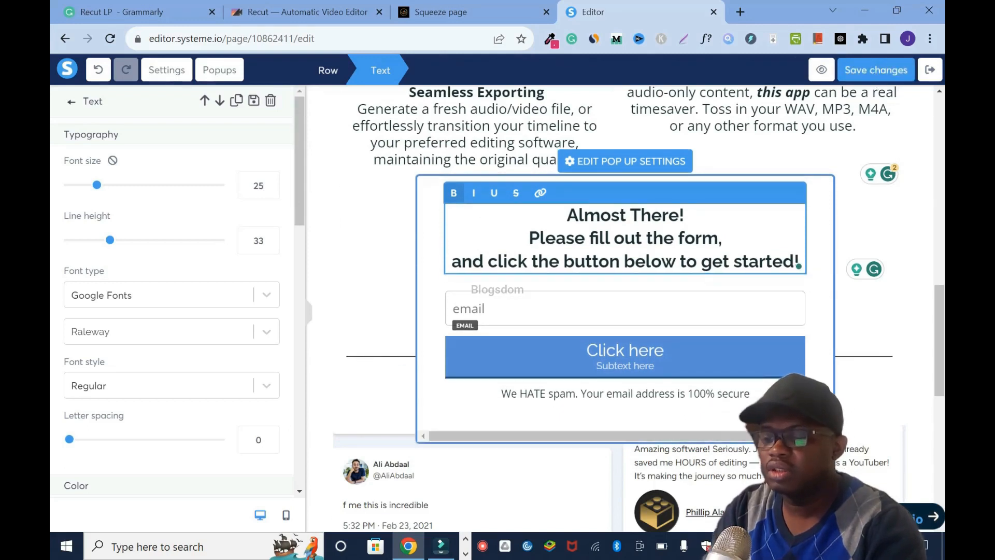
left_click_drag(567, 214, 685, 215)
left_click(406, 197)
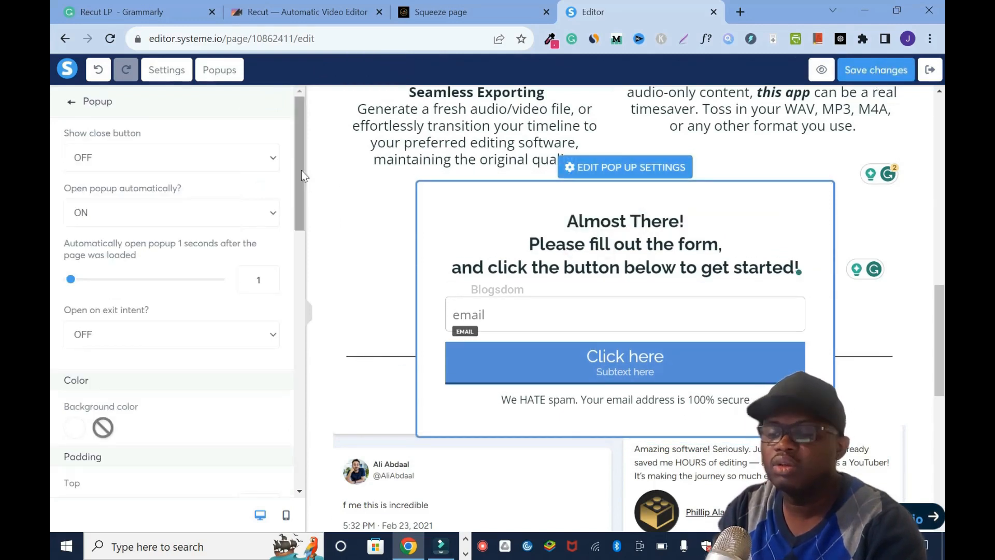
- Color the "Almost There!" line of the popup headline red (D0021B) and save the page
scroll(299, 176, "down", 2)
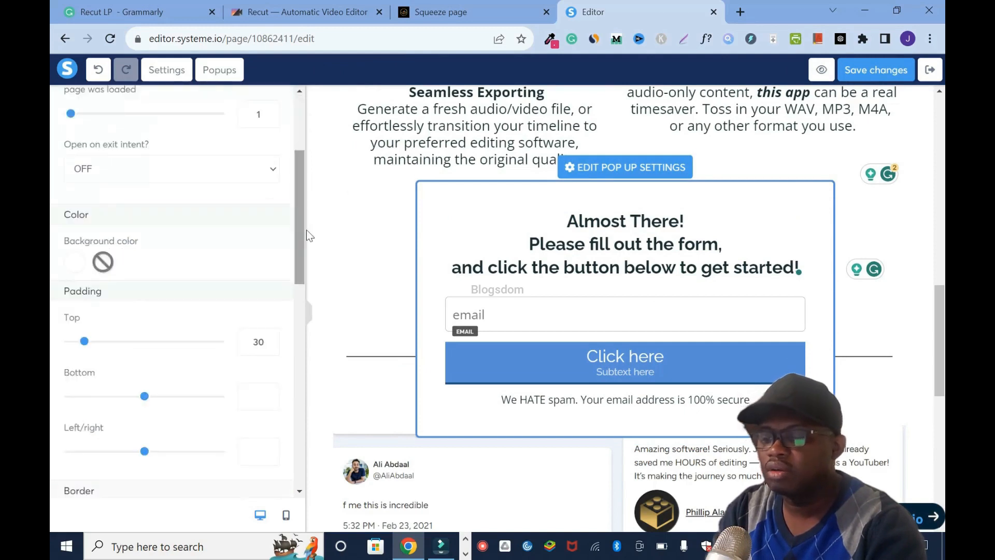
double_click(607, 215)
left_click_drag(685, 215, 567, 214)
scroll(297, 185, "down", 5)
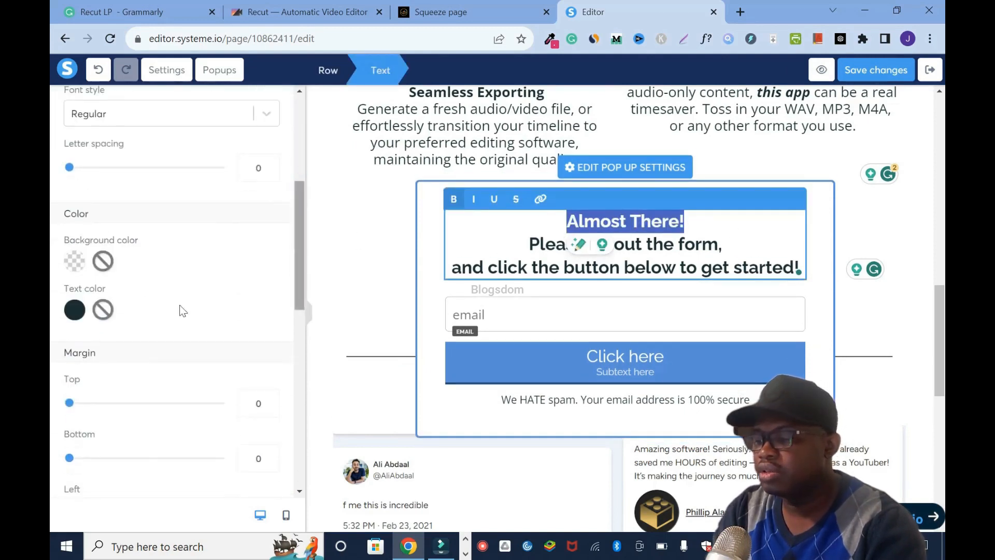
left_click(74, 309)
left_click(145, 436)
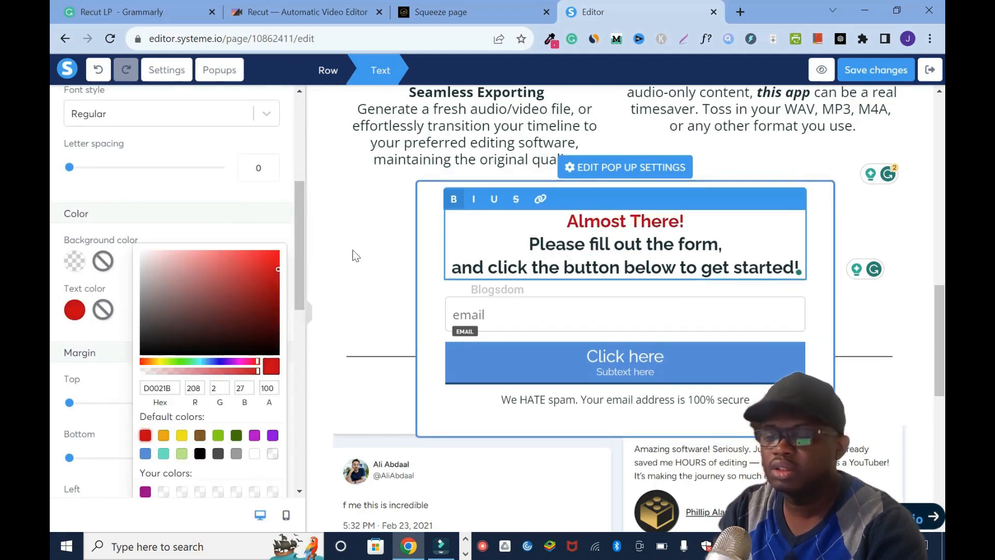
left_click(882, 70)
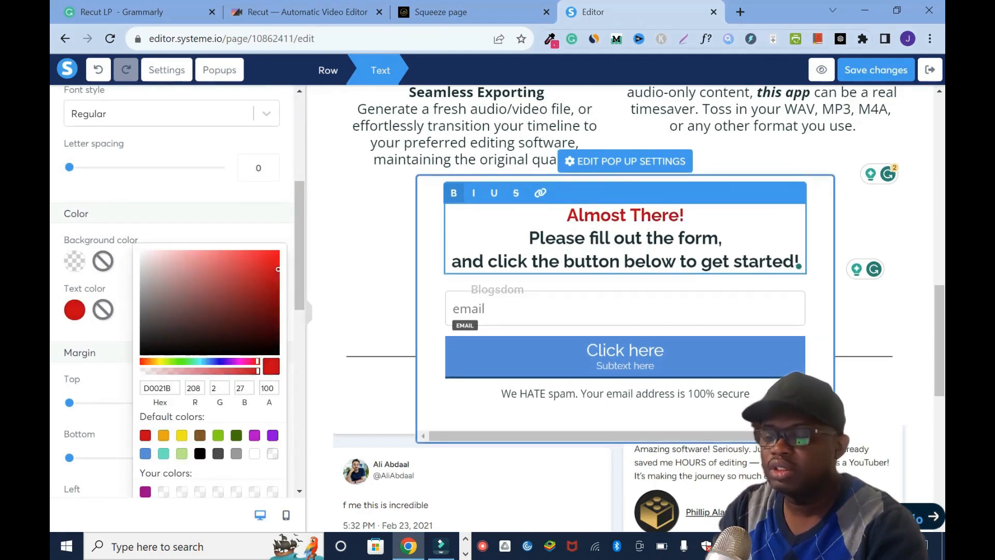
left_click(883, 72)
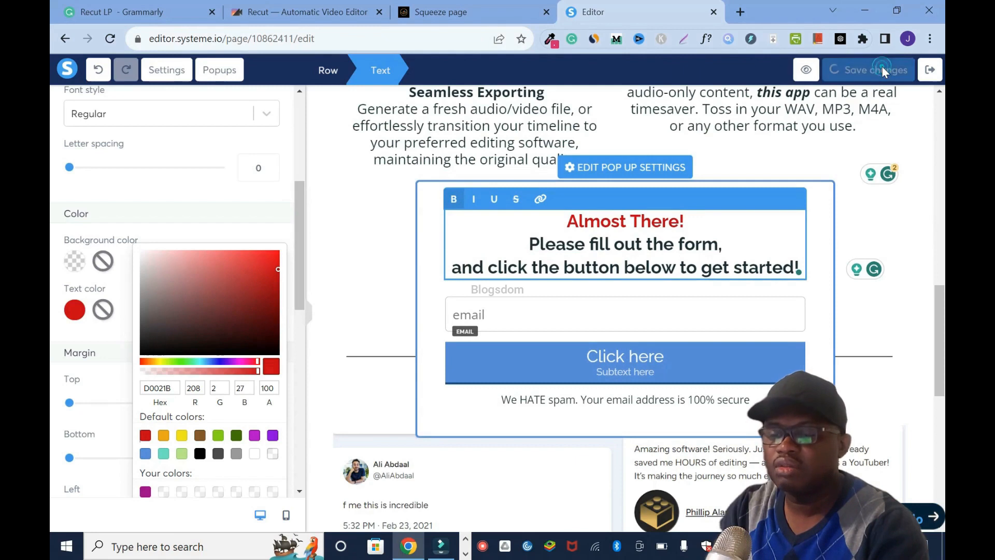
- Add a form input above the popup's email field, set its input type to First name, and save the page
left_click(625, 308)
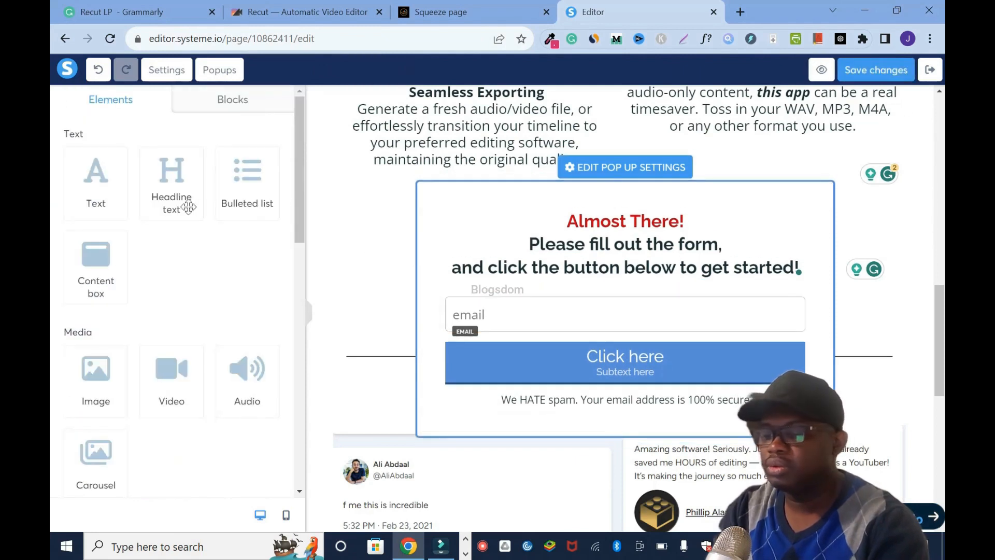
left_click_drag(297, 201, 279, 378)
left_click_drag(94, 254, 496, 282)
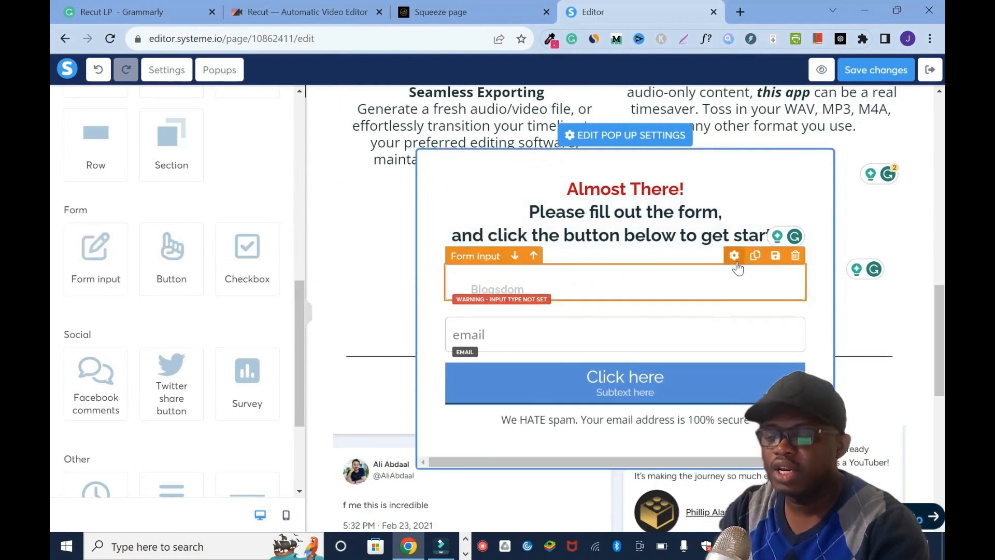
left_click(734, 259)
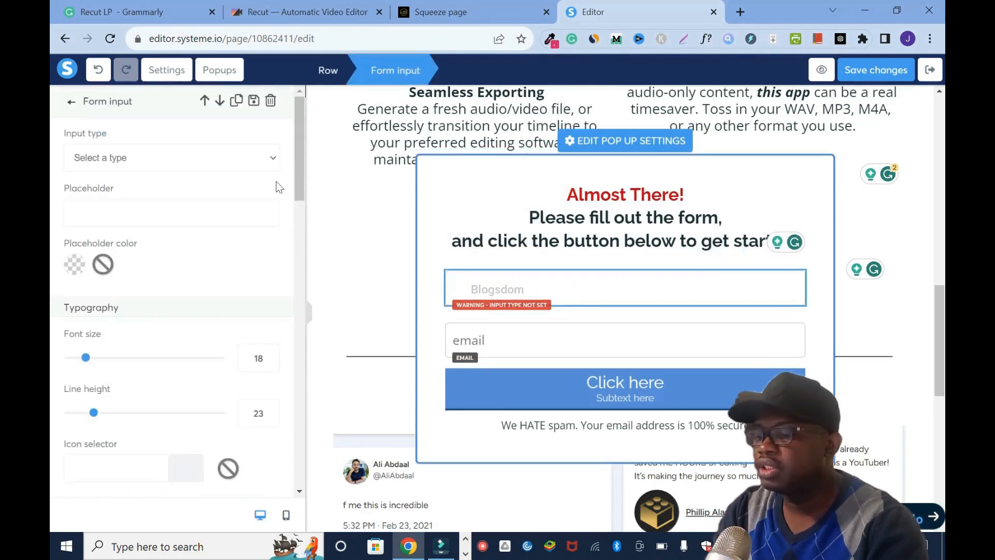
left_click(273, 158)
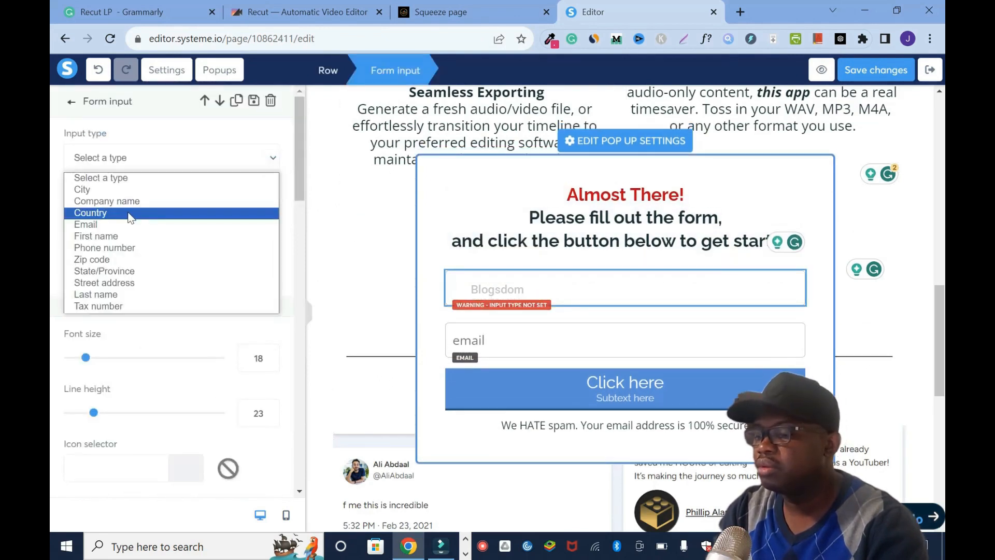
left_click(133, 236)
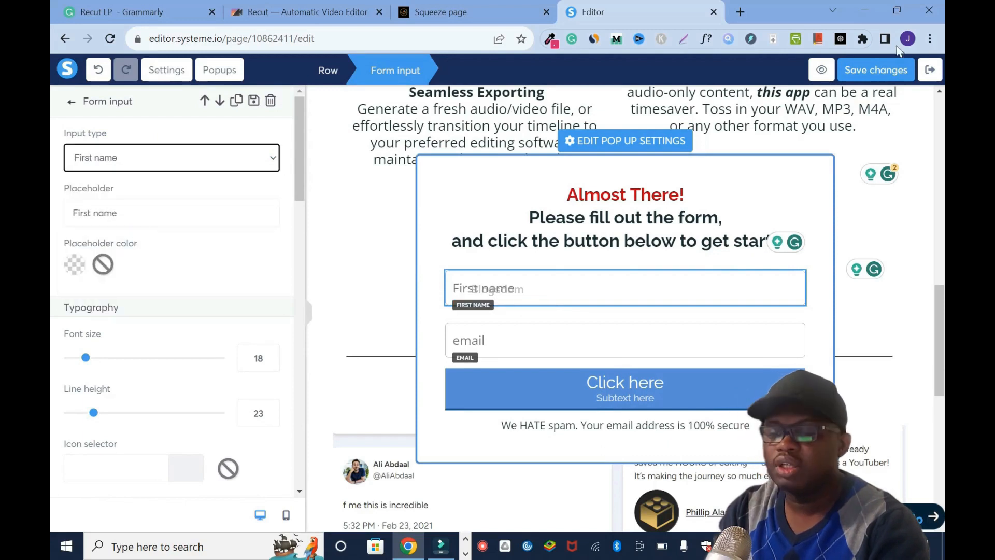
left_click(876, 80)
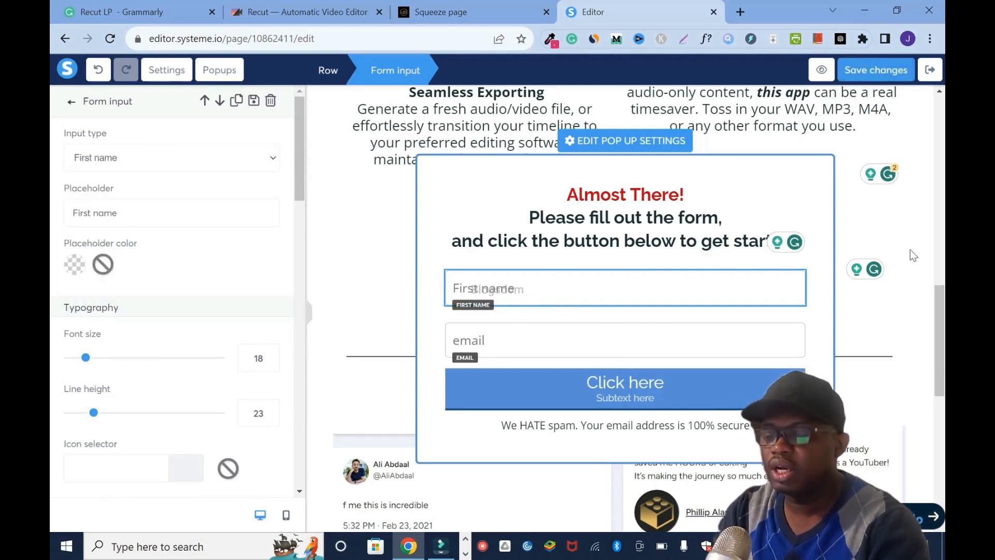
- Capitalize the popup email field's placeholder to "Email" and save the page
left_click(516, 343)
left_click(734, 313)
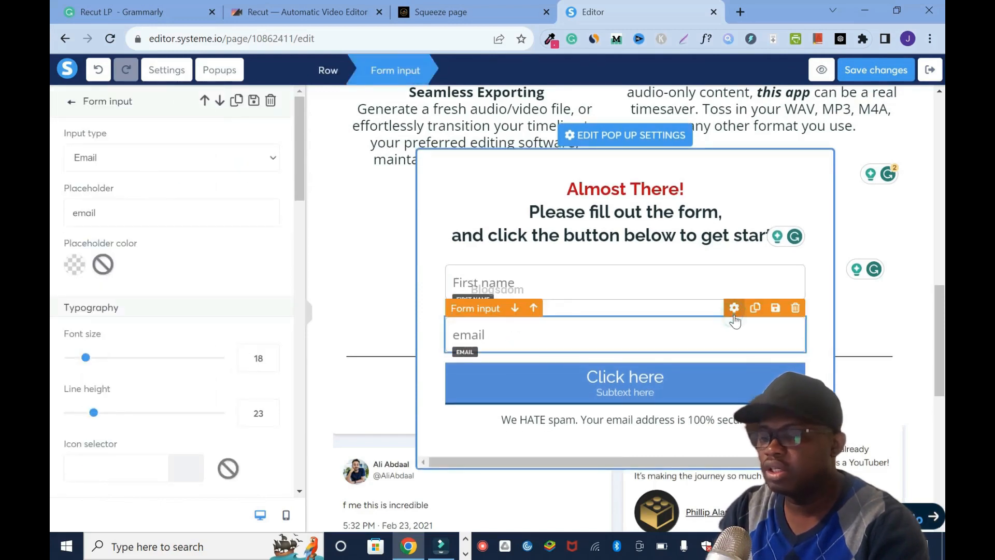
left_click_drag(297, 150, 297, 154)
left_click(78, 199)
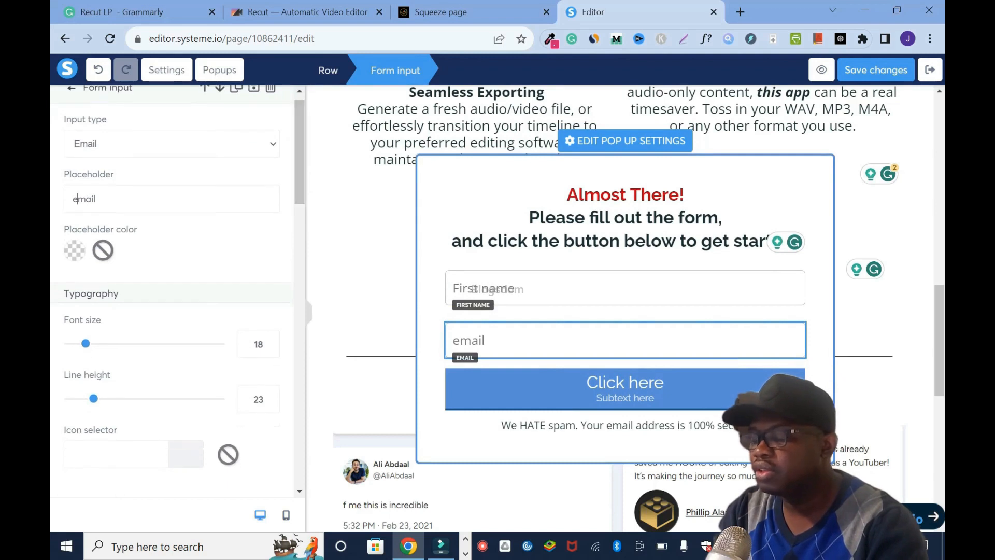
key("BackSpace")
type("E")
left_click(864, 70)
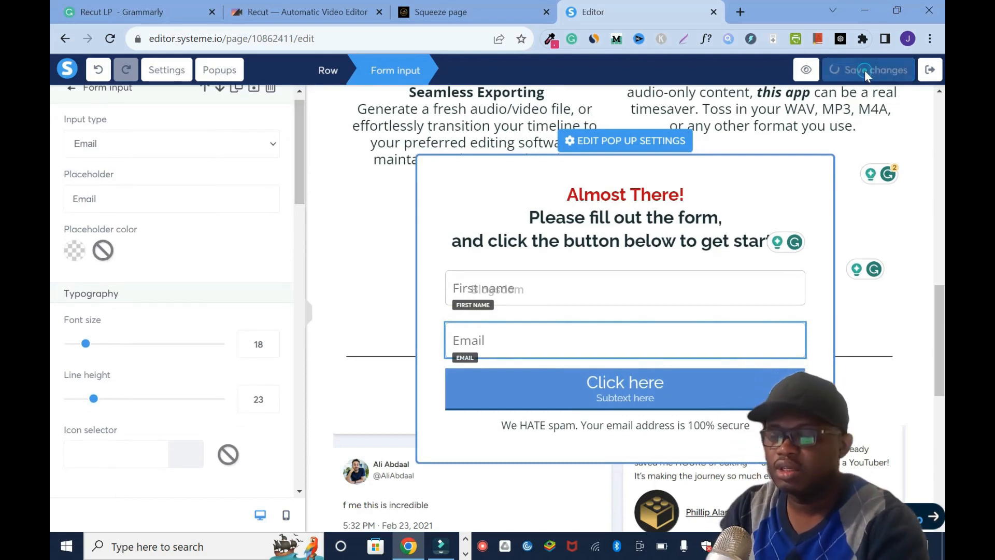
- Change the popup button's text to "Get Started" and remove its subtext
left_click(735, 355)
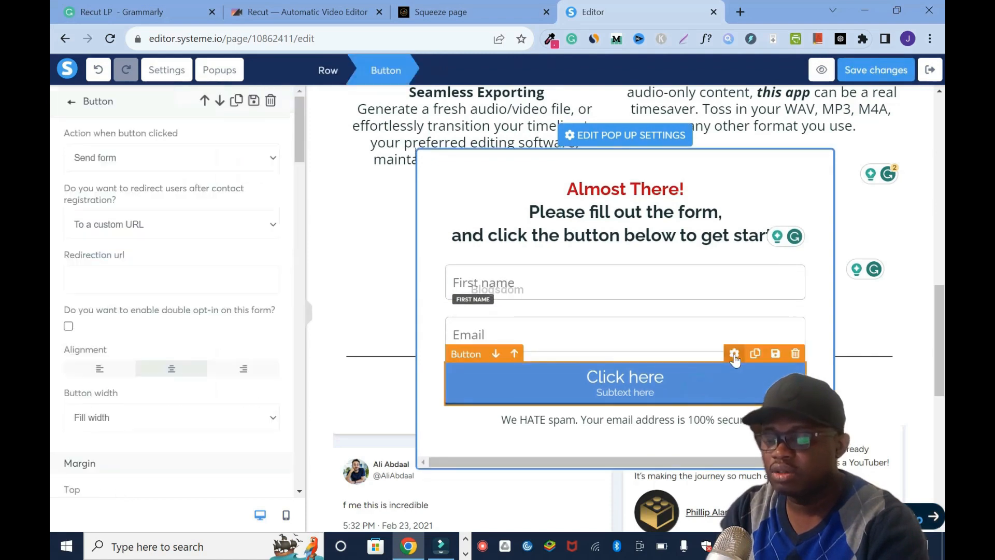
left_click_drag(301, 136, 314, 220)
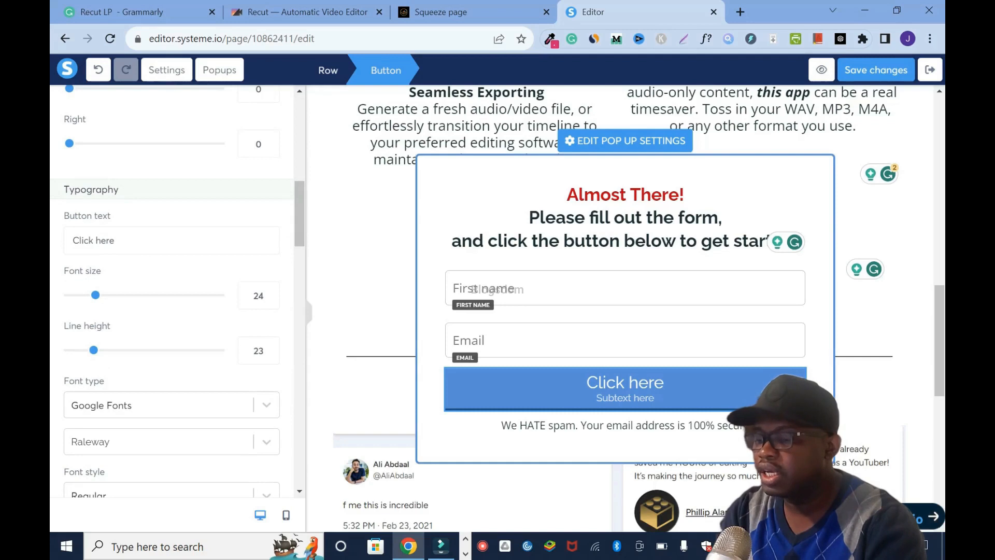
left_click_drag(106, 242, 58, 242)
type("Get ")
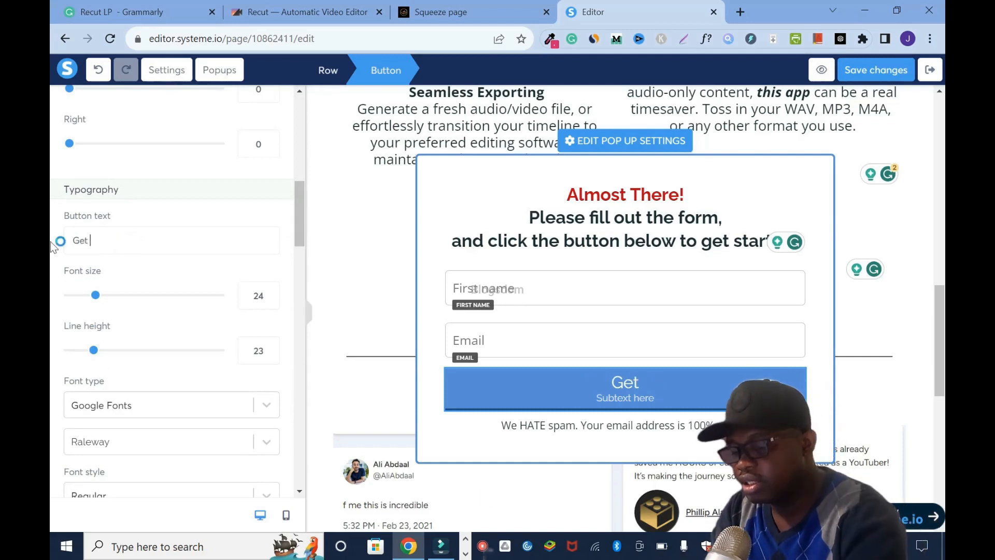
type("Started")
left_click_drag(294, 223, 302, 287)
left_click_drag(141, 224, 52, 236)
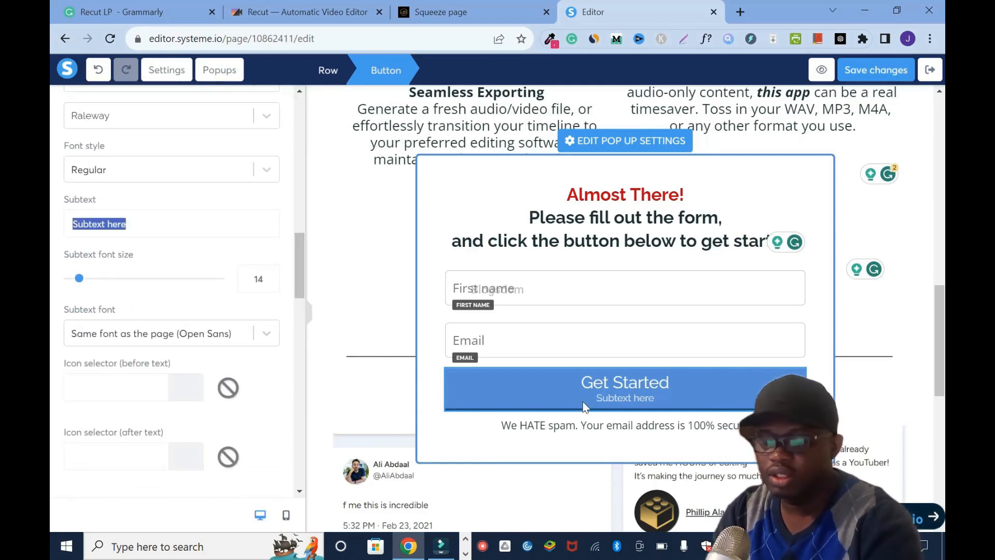
key("BackSpace")
- Set the popup button's background color to red (D0021B) and its border color to the same default red
left_click_drag(302, 282, 276, 394)
scroll(276, 390, "up", 9)
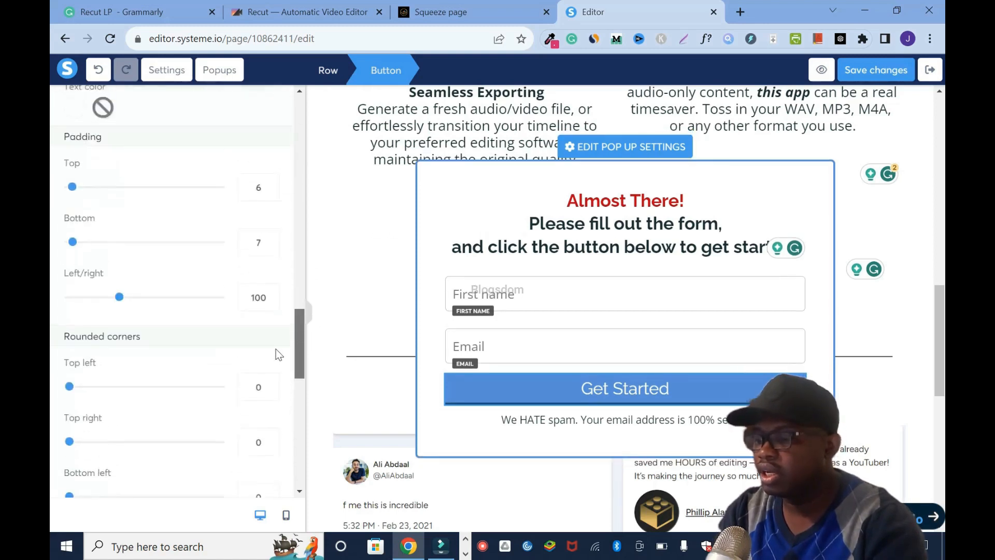
left_click(74, 279)
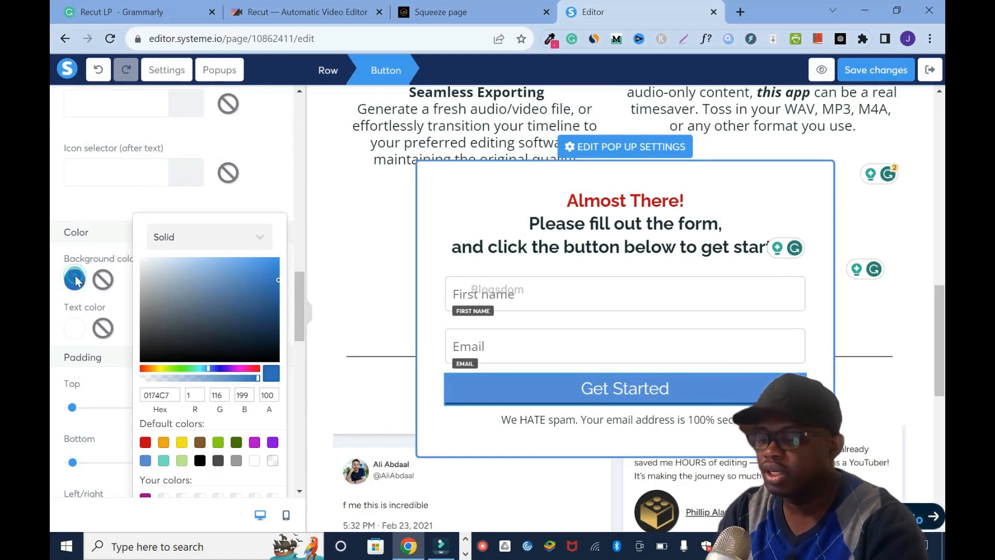
left_click(145, 441)
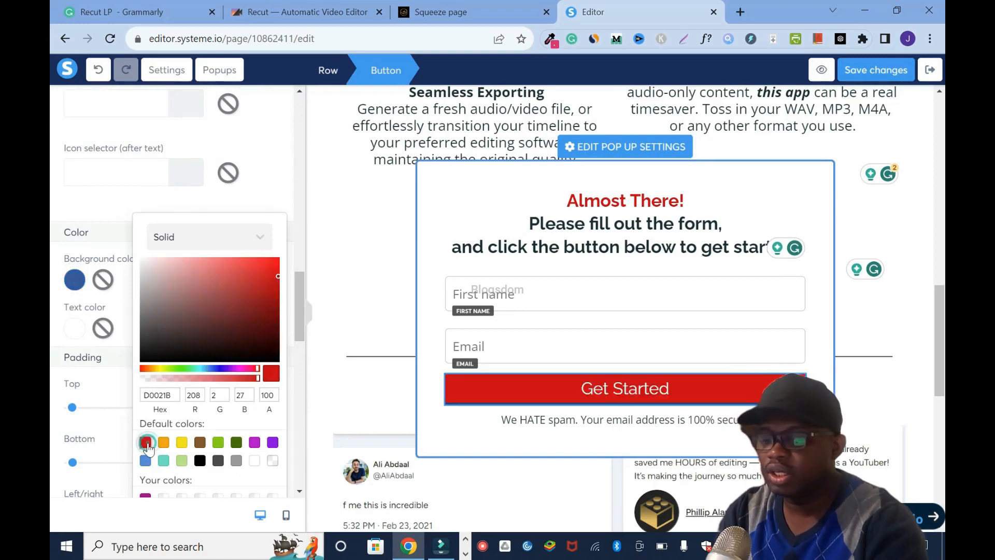
left_click(294, 286)
left_click_drag(299, 300, 304, 412)
left_click(74, 371)
scroll(145, 474, "down", 1)
left_click(145, 470)
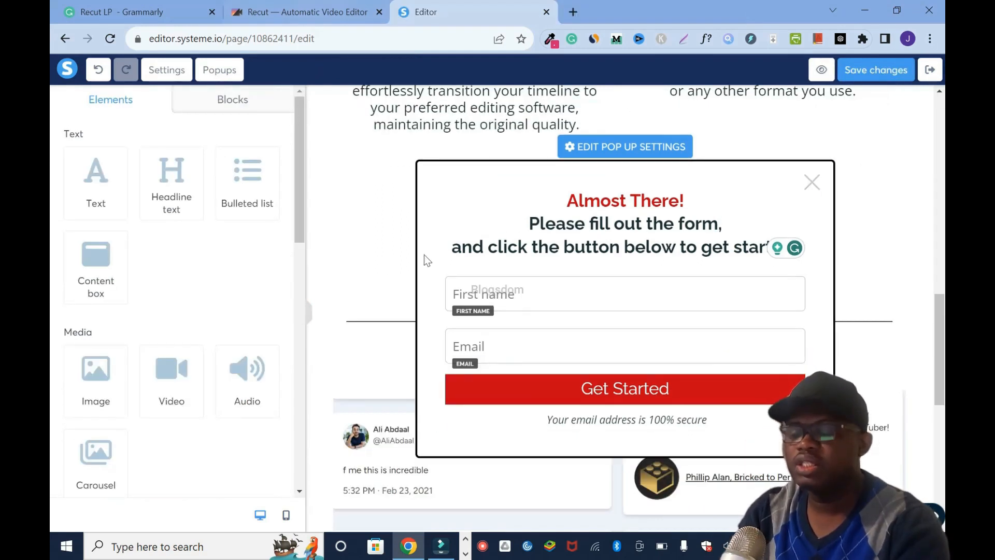
mouse_move(734, 368)
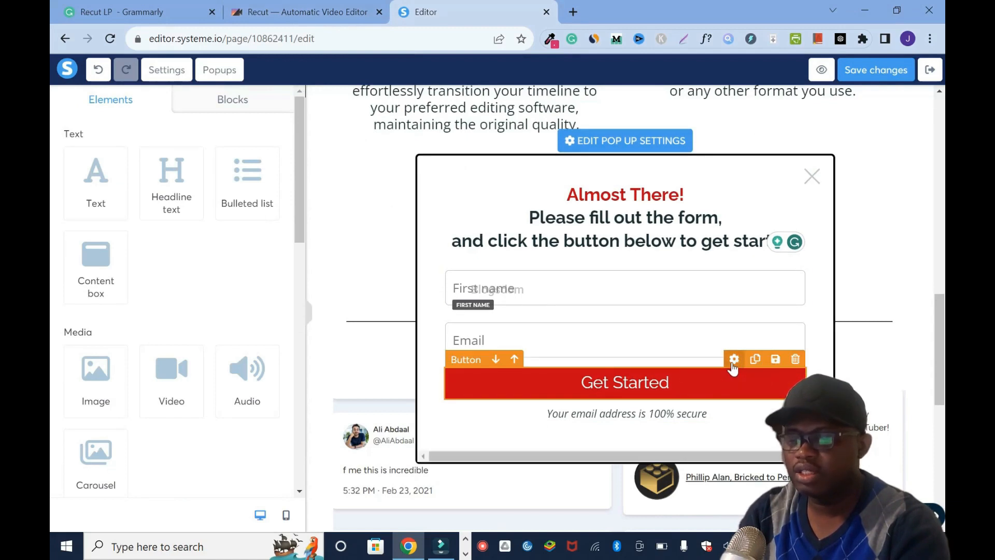
left_click(734, 361)
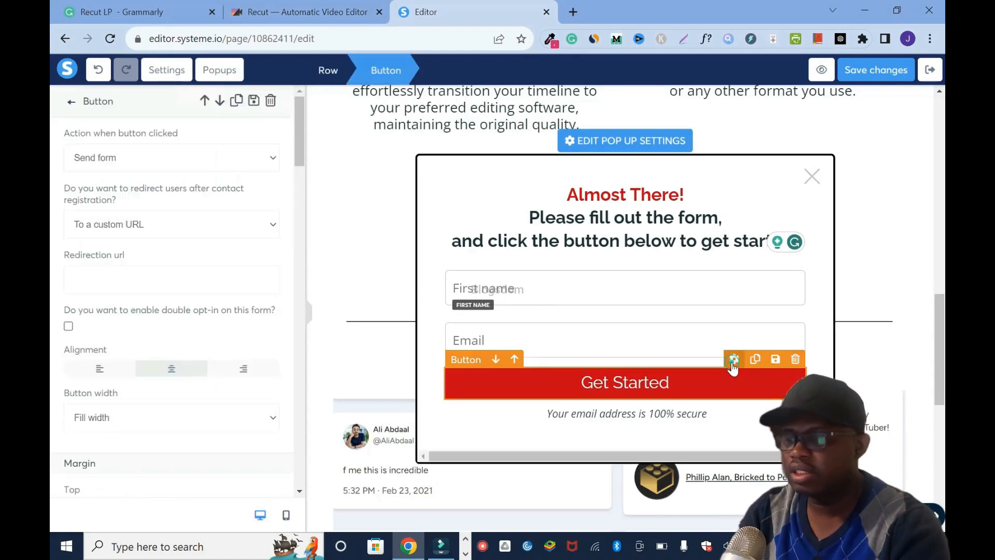
left_click(272, 225)
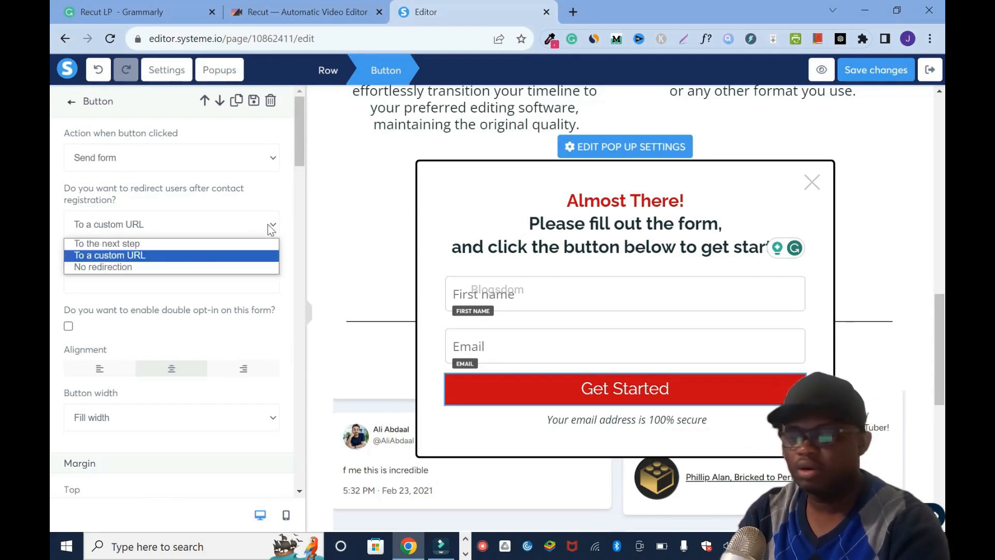
left_click(283, 197)
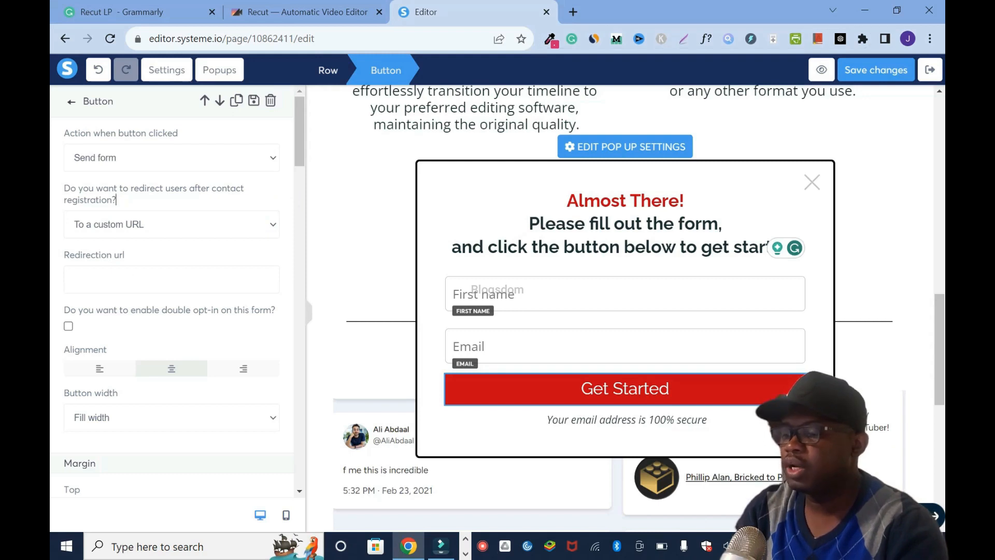
left_click(172, 277)
type("https://getrecut.com/blogsdom")
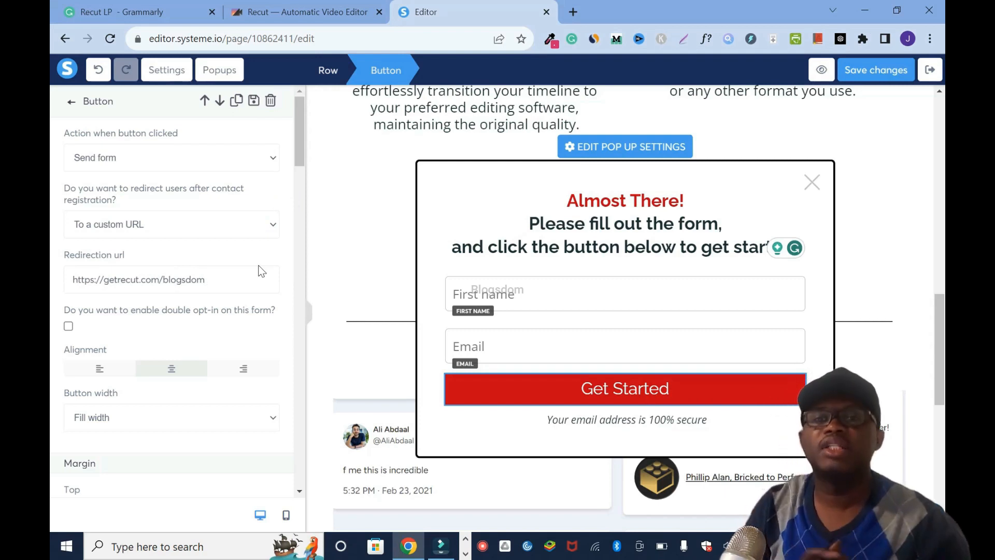
left_click(868, 78)
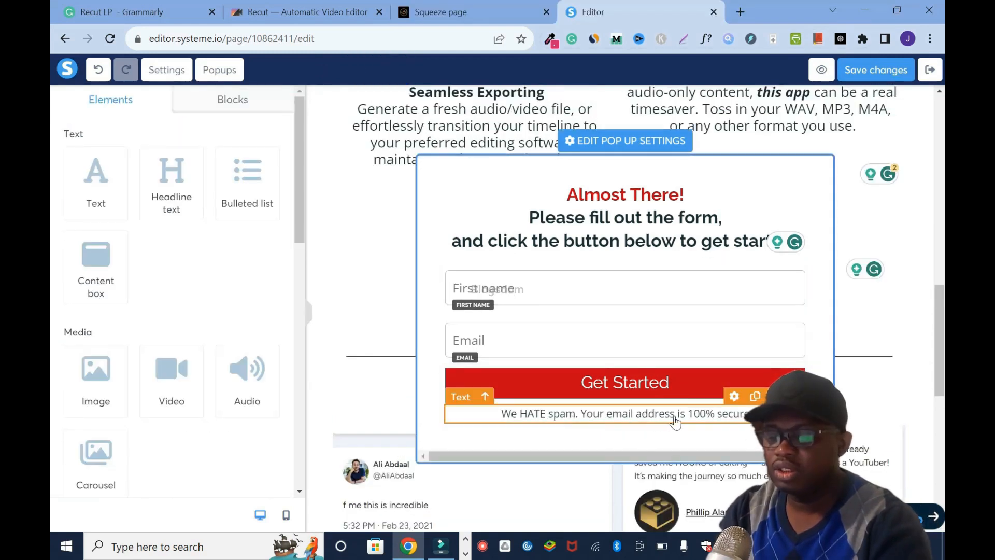
- Delete "We HATE spam." from the note under the popup button and italicize the remaining text
left_click(579, 414)
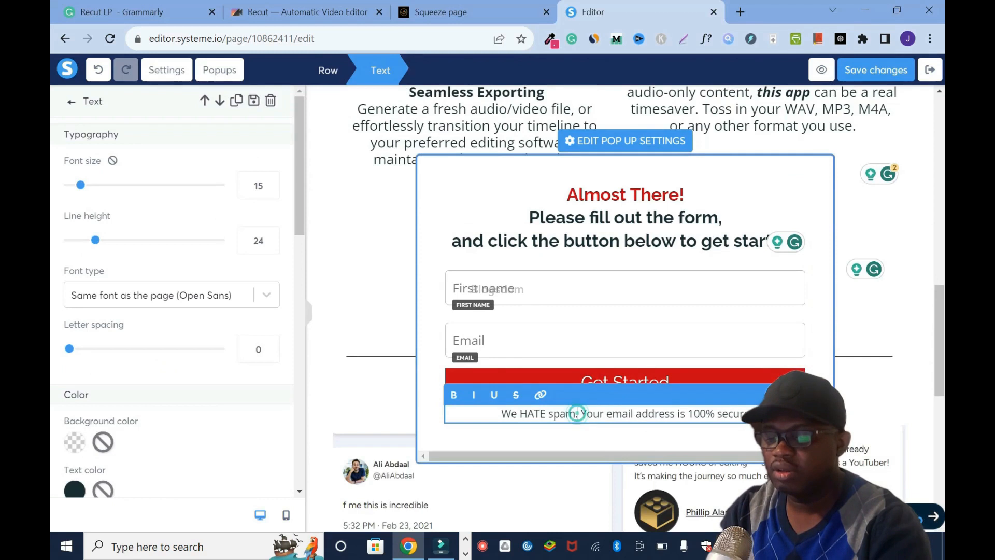
left_click_drag(578, 415, 501, 415)
key("BackSpace")
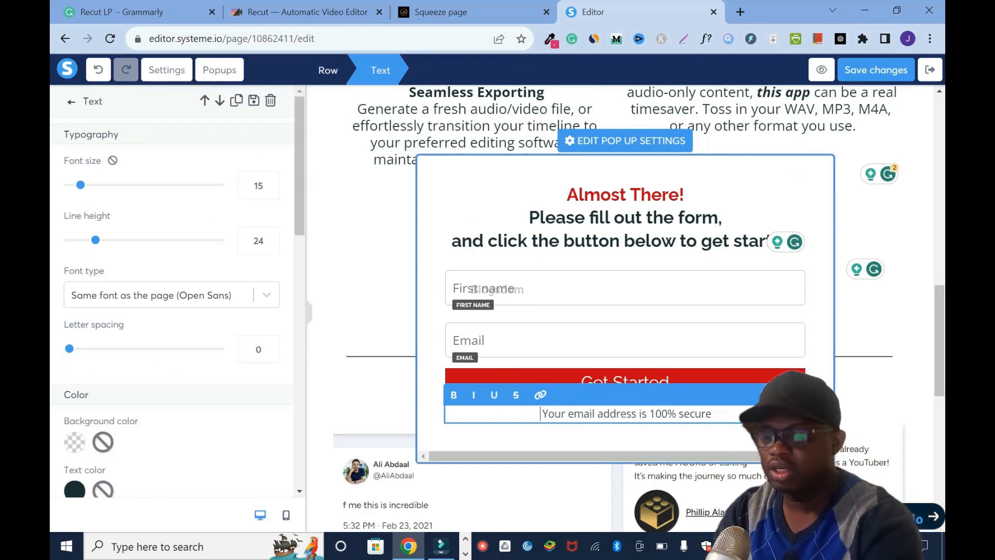
left_click_drag(708, 414, 544, 414)
left_click(476, 396)
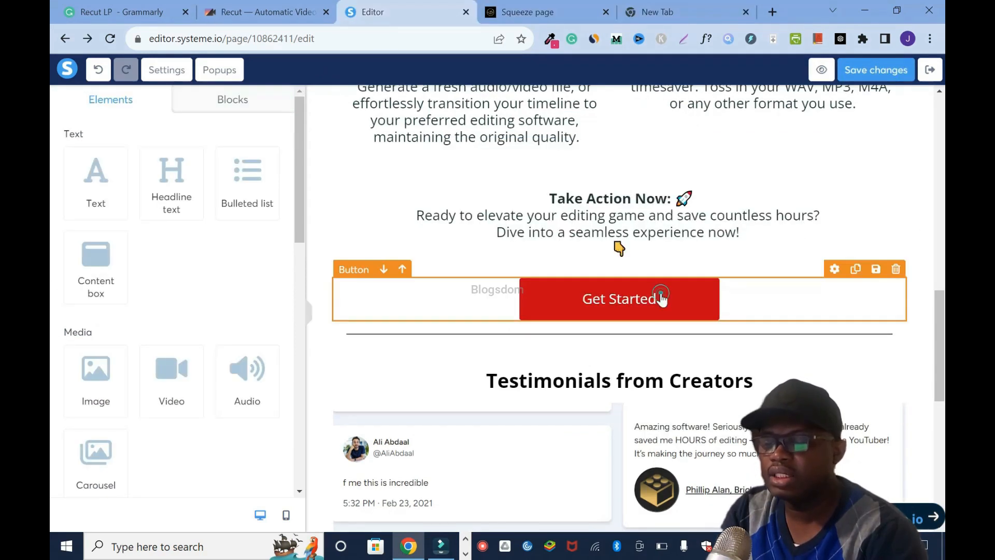
- Set the Get Started button under "Take Action Now" to show Popup №2
left_click(662, 300)
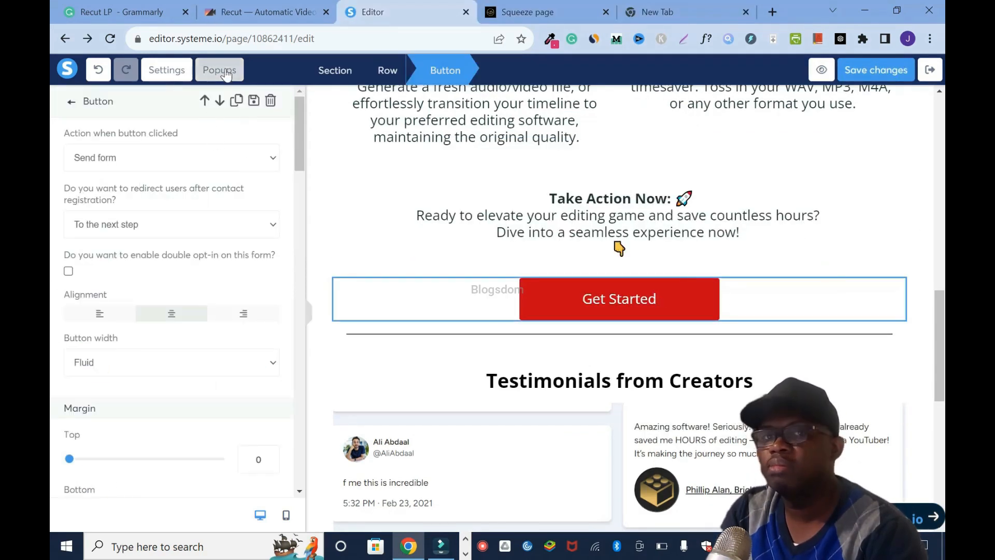
left_click(266, 161)
left_click(132, 191)
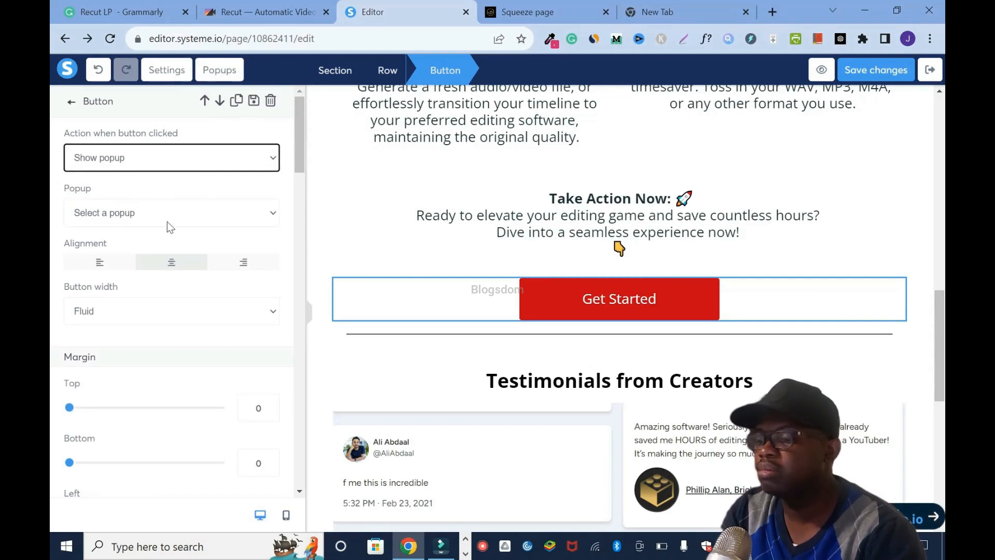
left_click(276, 224)
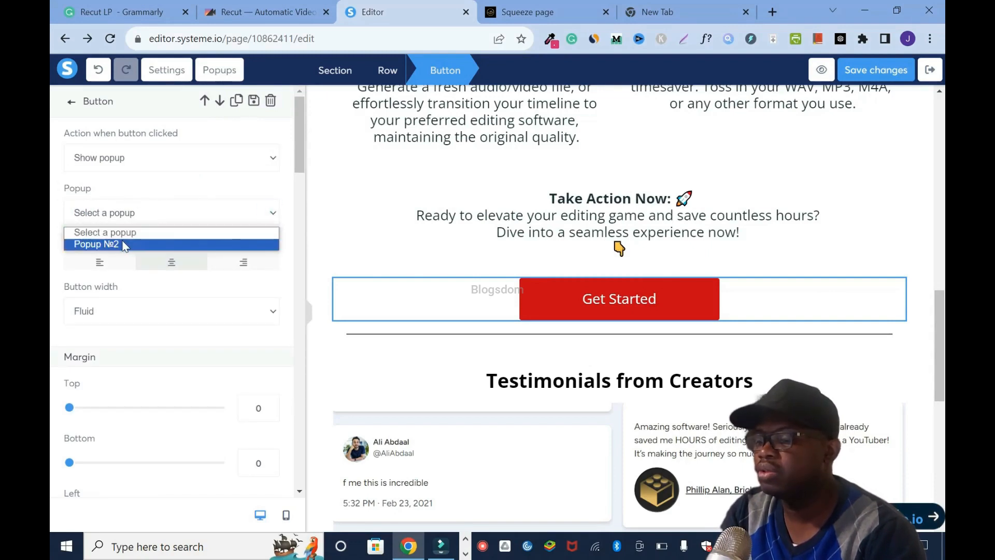
left_click(123, 241)
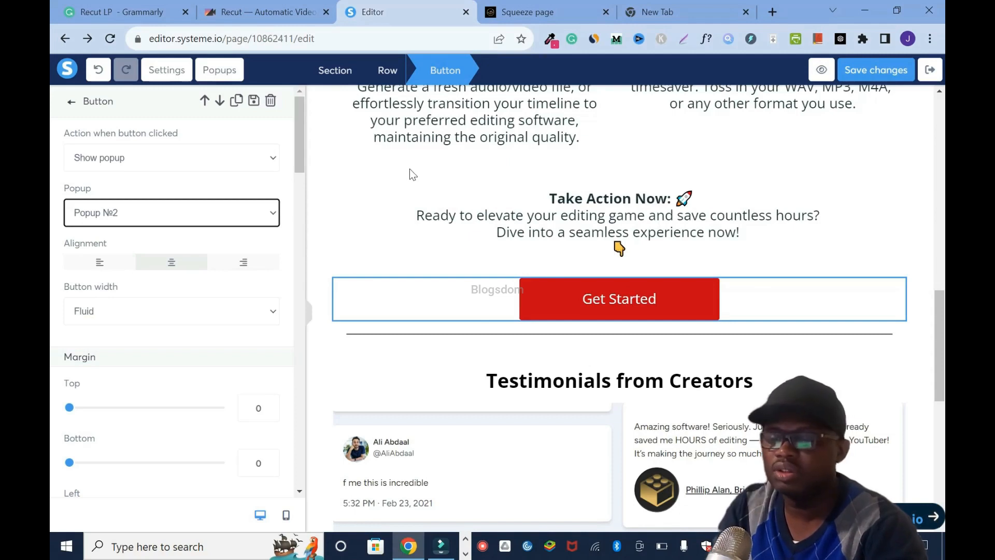
- Set the Get Started button below the testimonials to show Popup №2, save the page and exit the editor
left_click(859, 77)
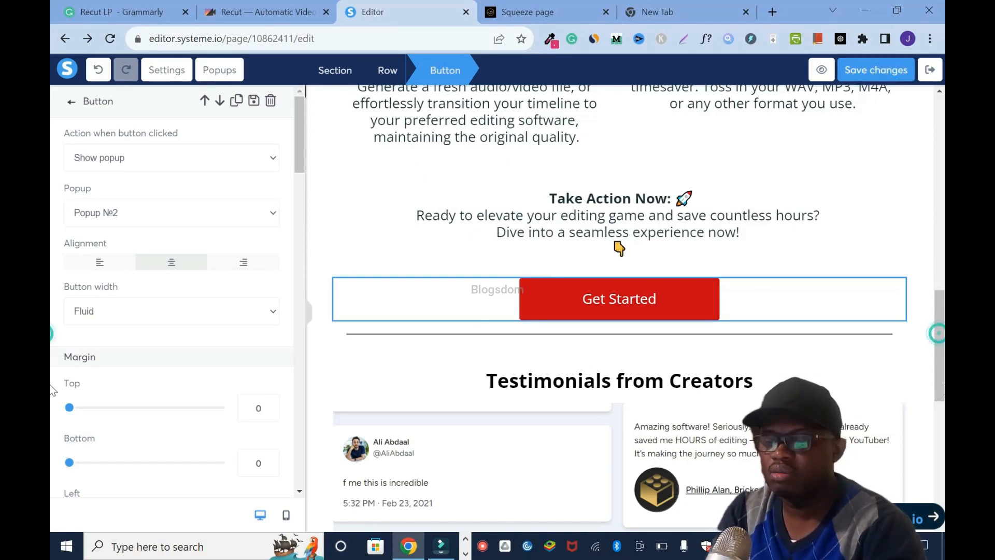
scroll(619, 248, "down", 8)
left_click(700, 420)
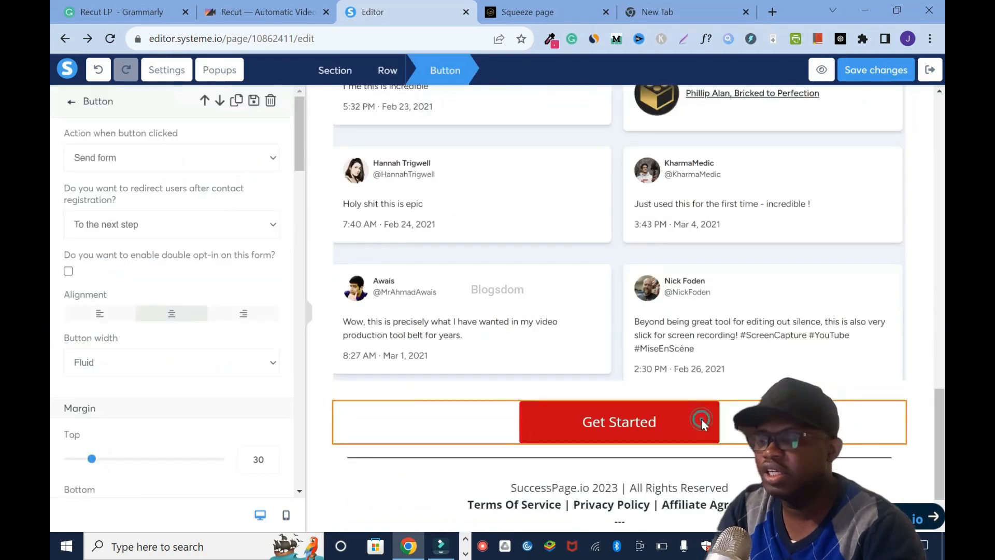
left_click(273, 157)
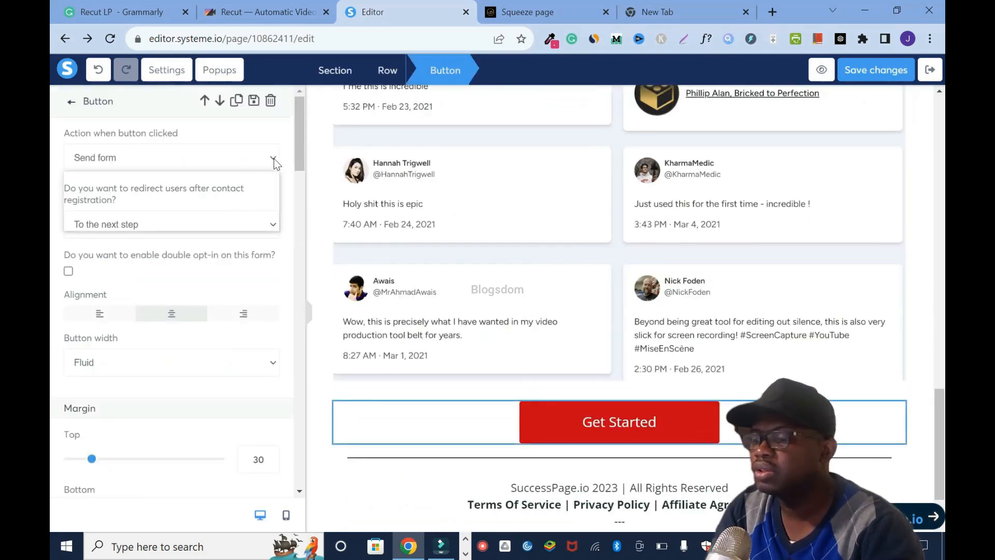
left_click(146, 185)
left_click(273, 213)
left_click(128, 247)
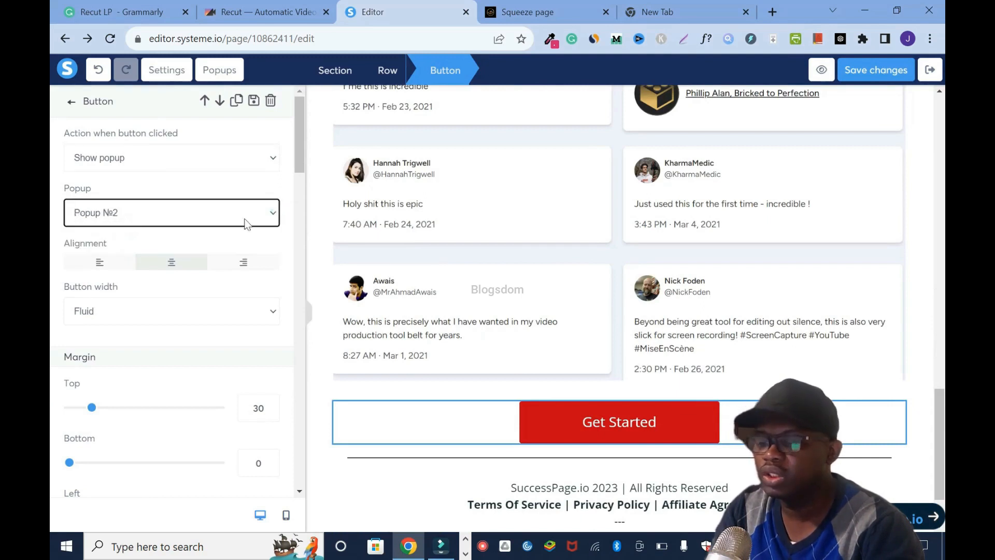
left_click(865, 76)
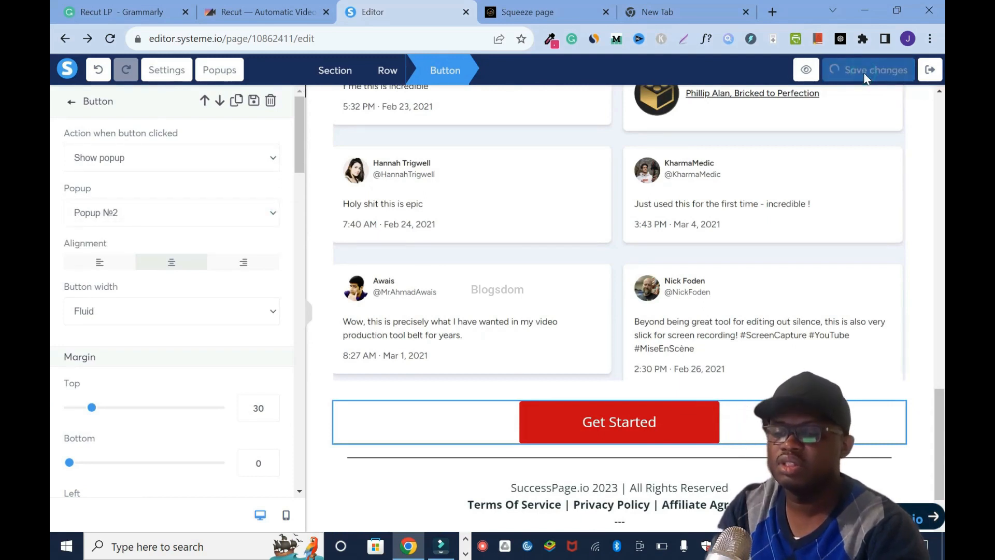
left_click(930, 69)
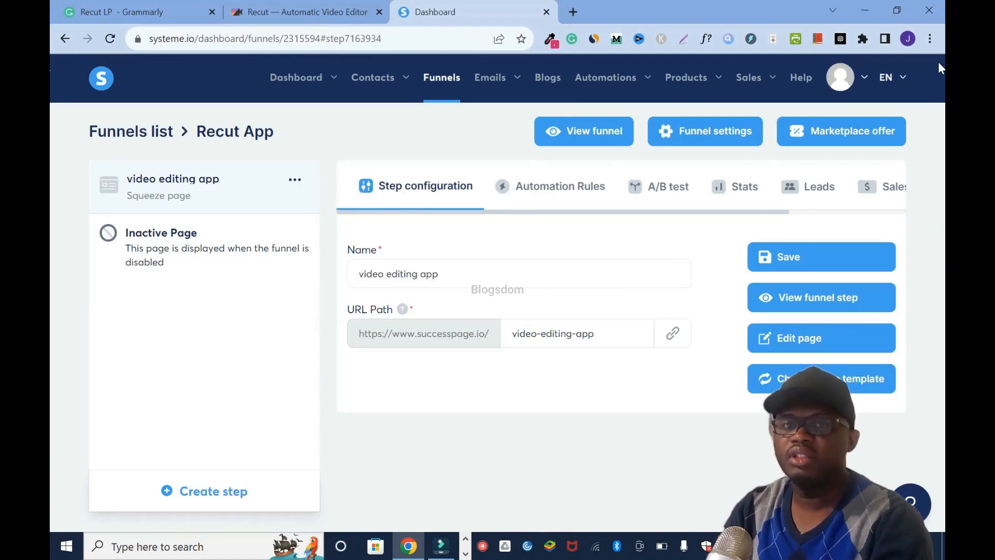
- Create a contact tag named Recut App List
mouse_move(394, 89)
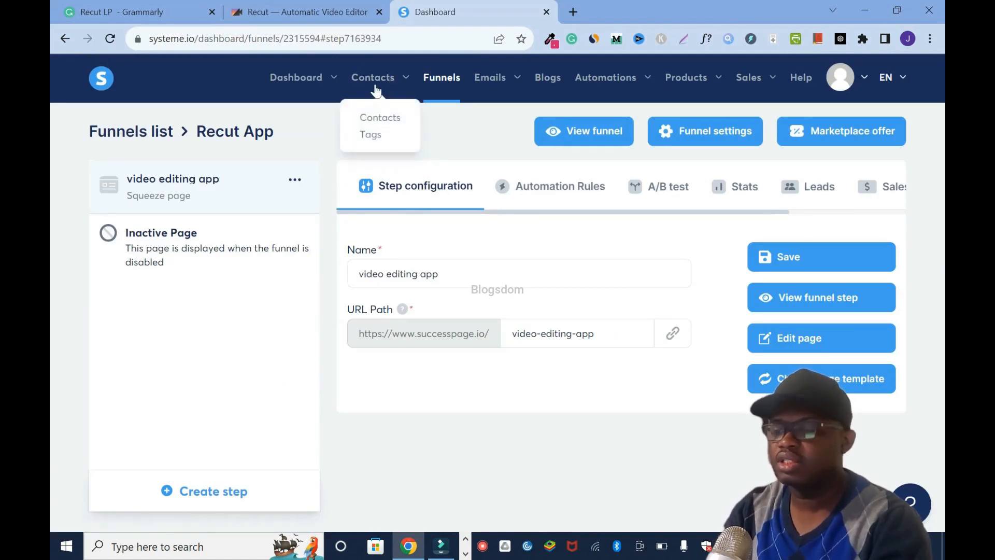
left_click(375, 135)
left_click(855, 134)
left_click(455, 301)
type("R")
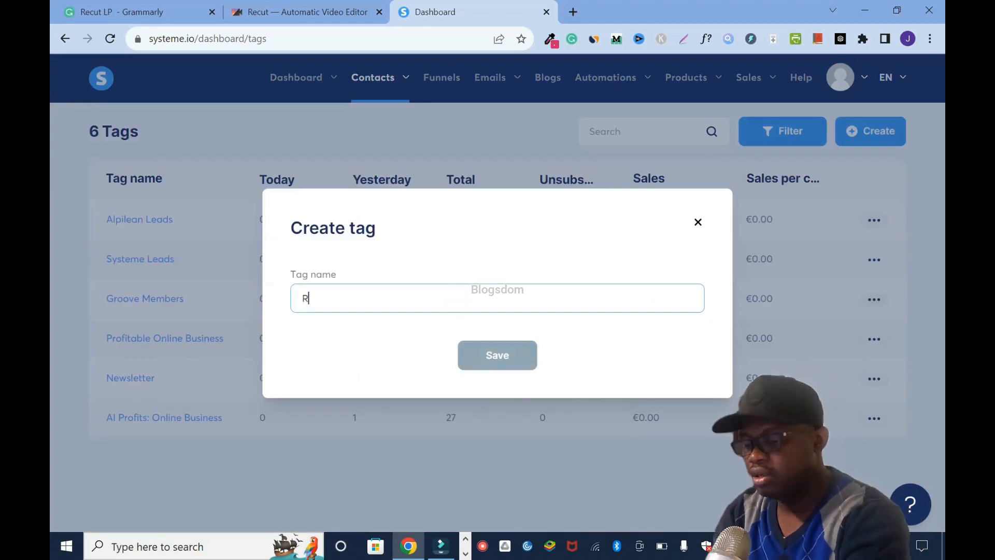
type("ecut App")
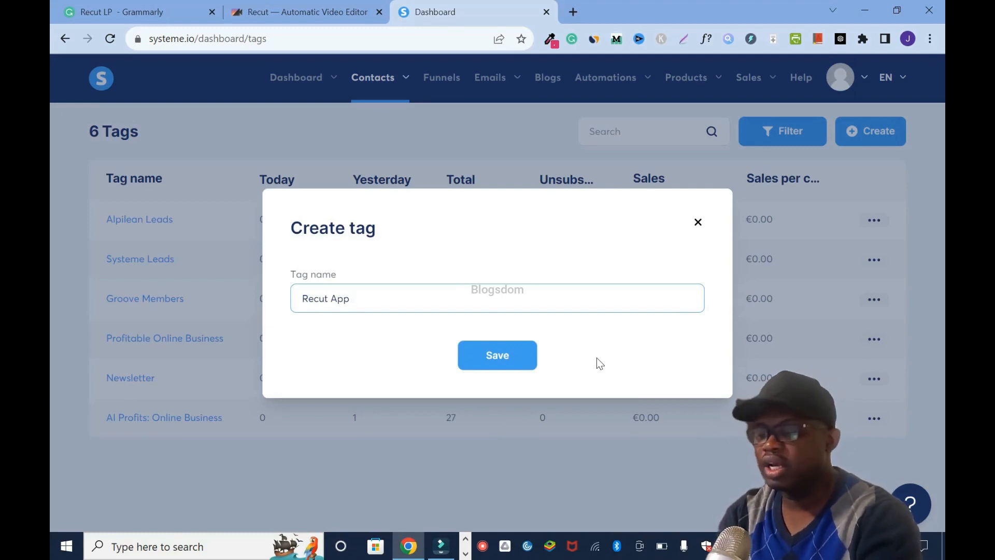
type("List")
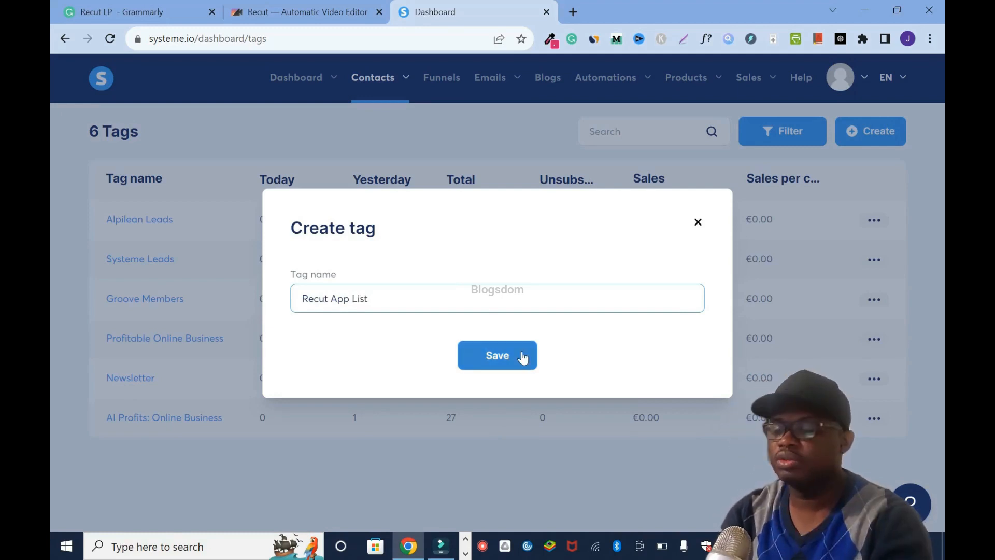
left_click(512, 354)
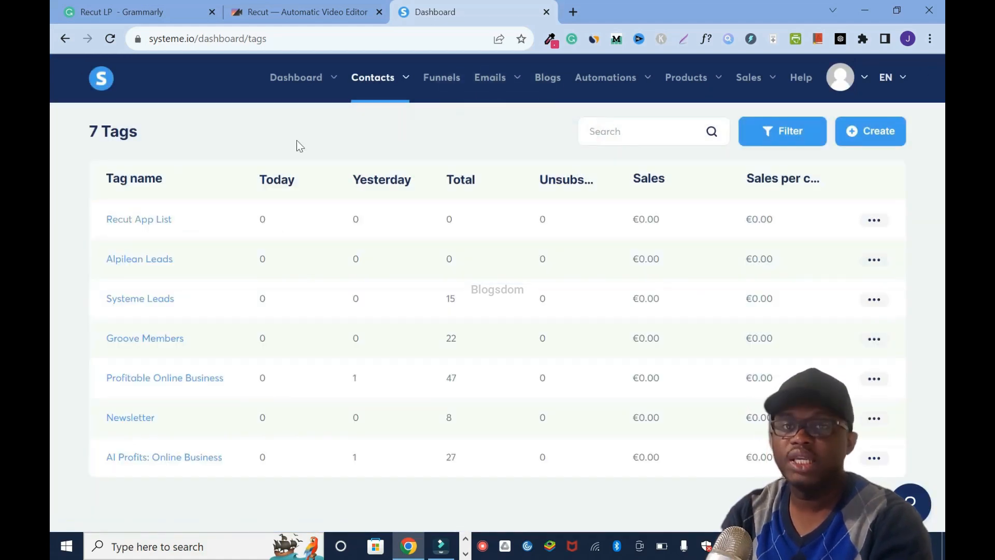
- Open the automation rules of the video editing app step in the Recut App funnel
left_click(449, 78)
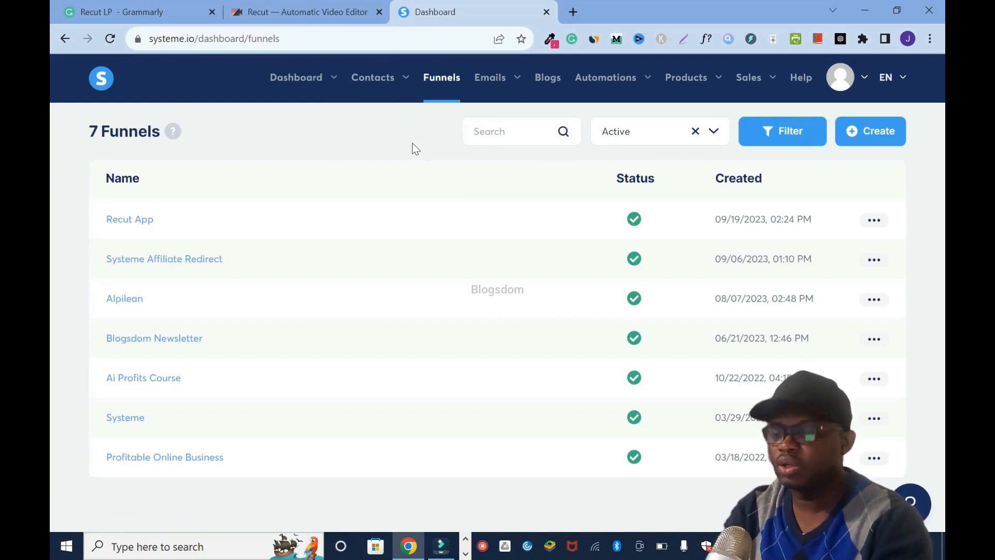
left_click(124, 226)
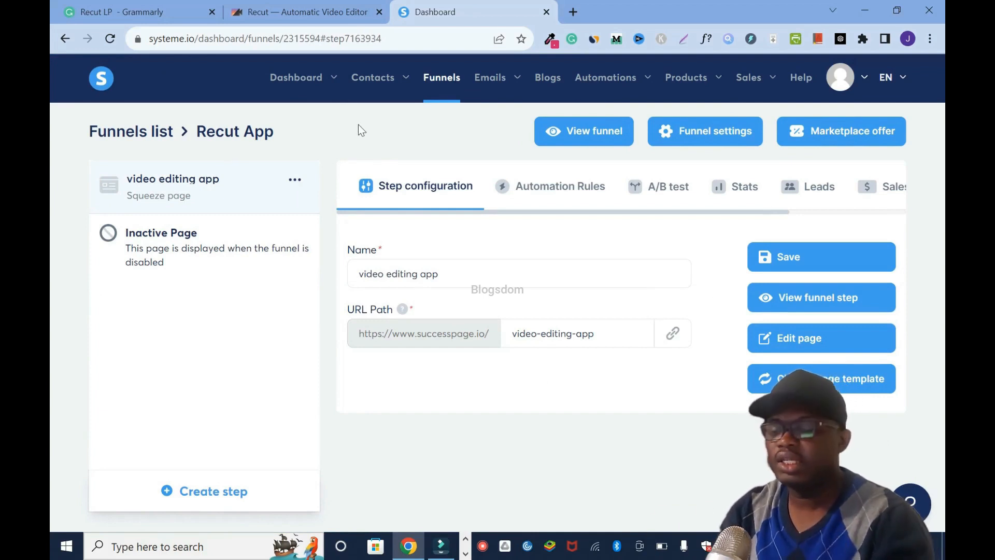
left_click(566, 194)
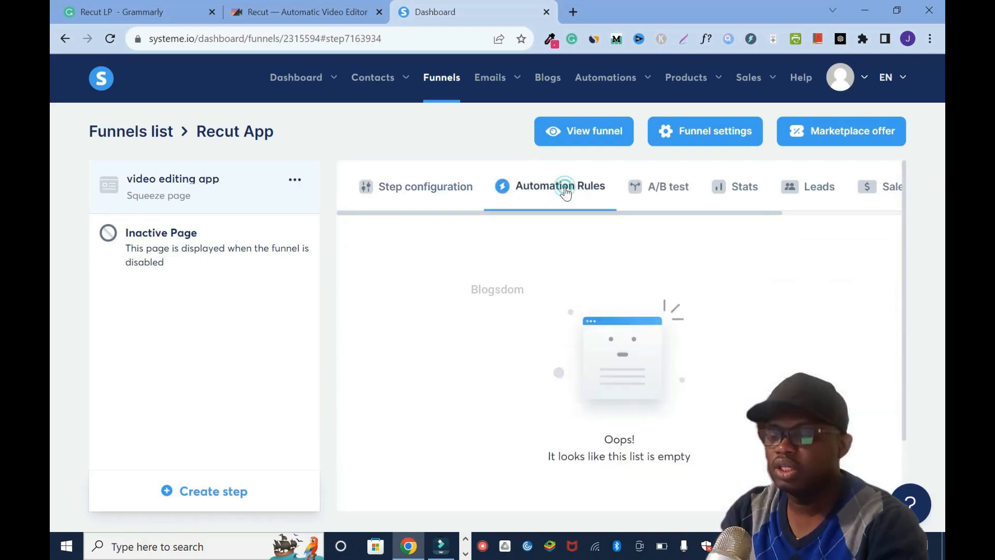
left_click_drag(903, 266, 902, 211)
left_click(930, 39)
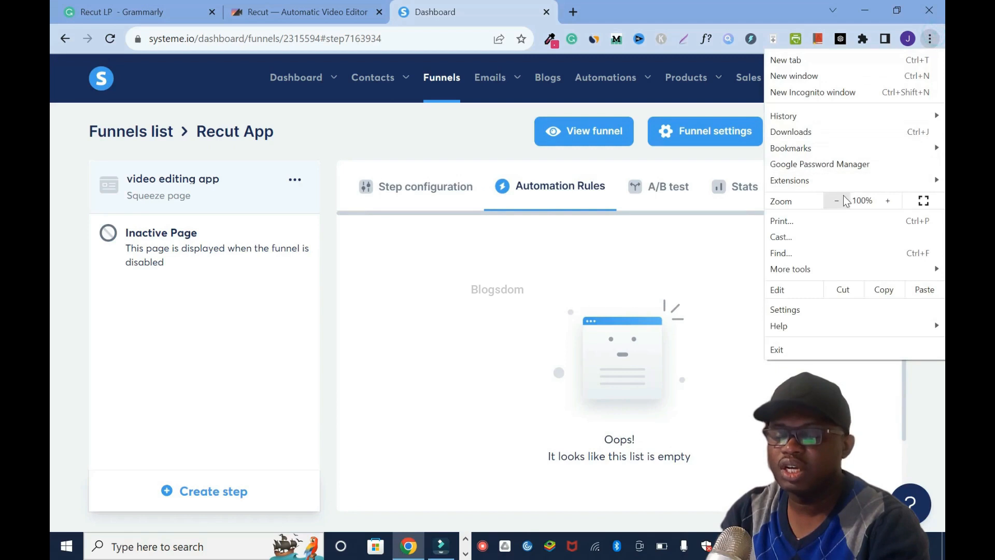
left_click(836, 201)
left_click(836, 201)
left_click(931, 387)
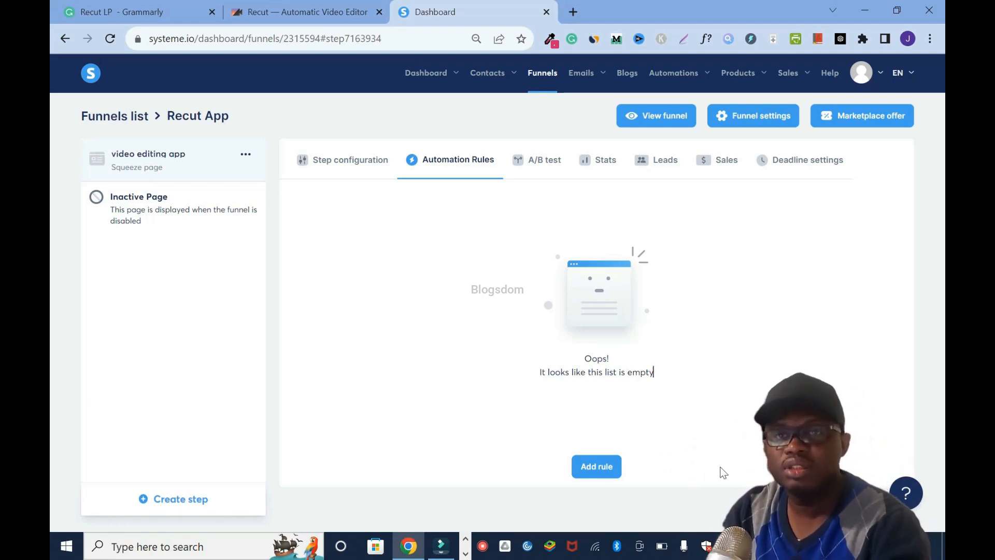
- Add an automation rule with the Funnel step form subscribed trigger to the video editing app step
left_click(600, 473)
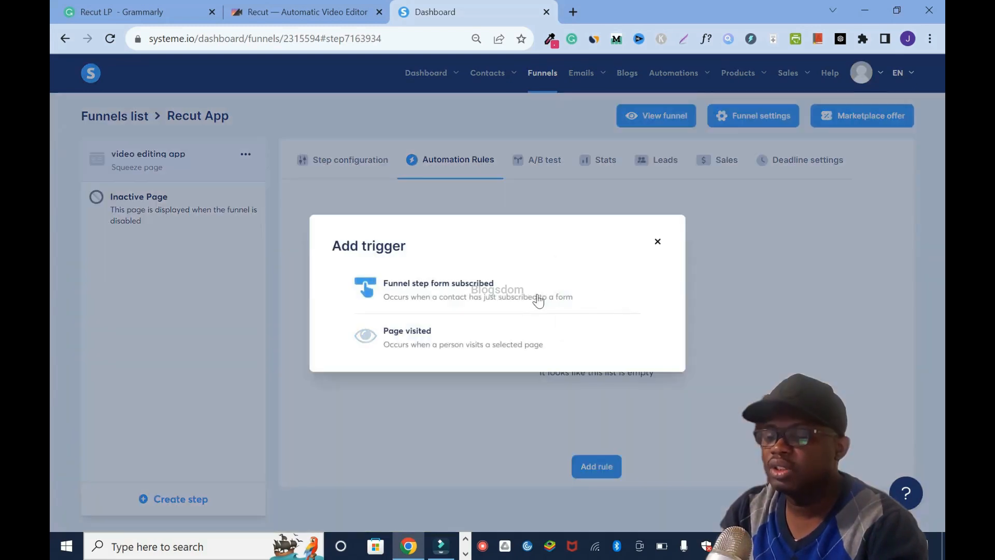
left_click(931, 37)
left_click(888, 201)
left_click(888, 200)
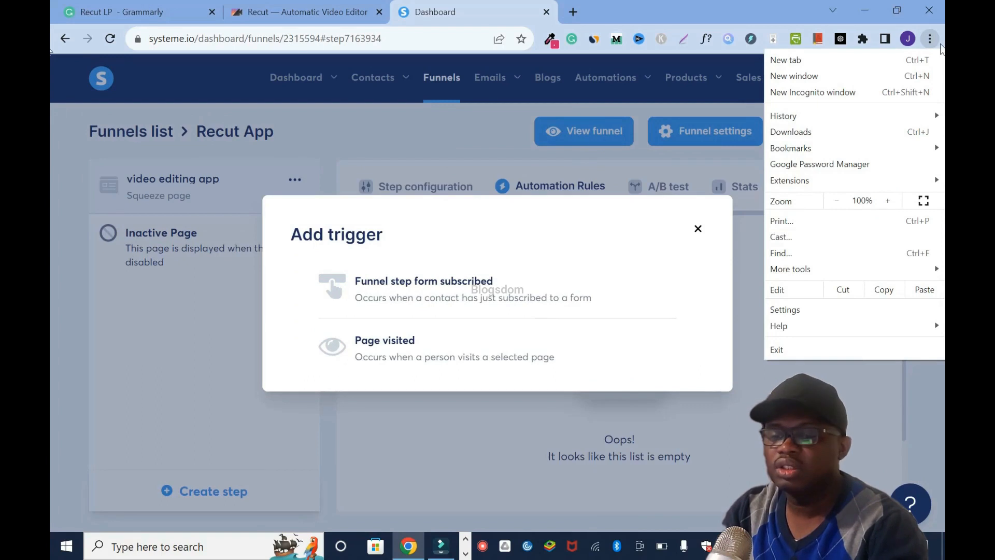
left_click(933, 39)
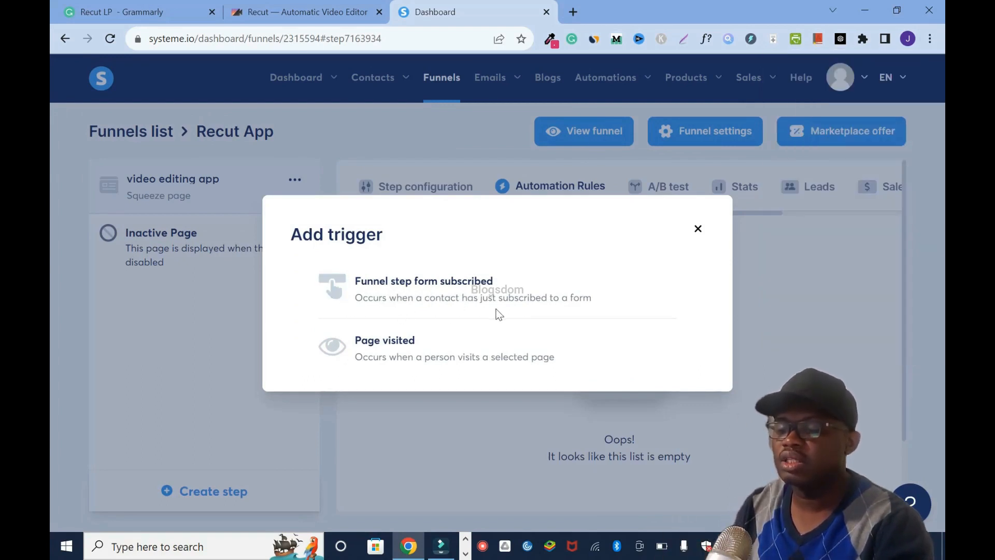
left_click(501, 289)
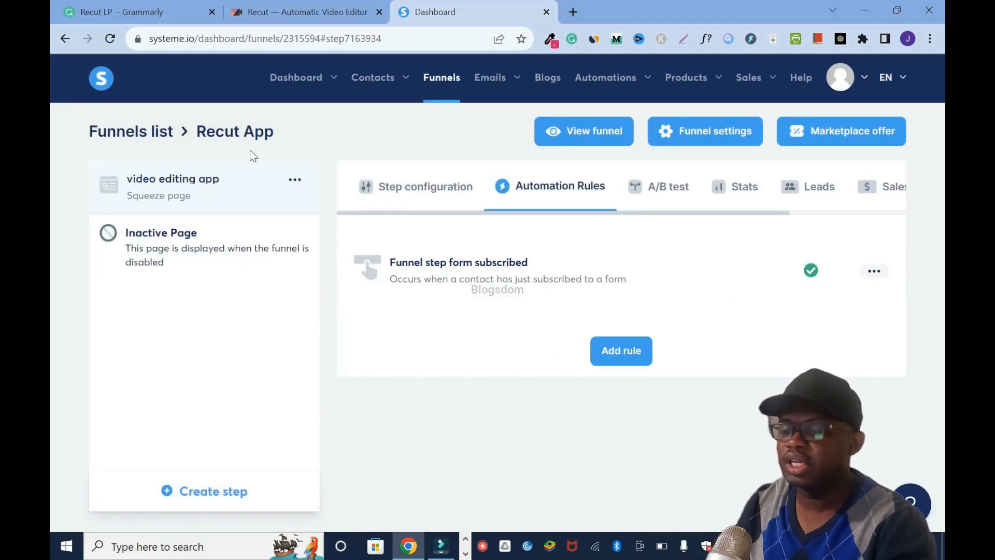
- Give the form-subscribed rule an Add a tag action using Recut App List and save the rule
left_click(880, 275)
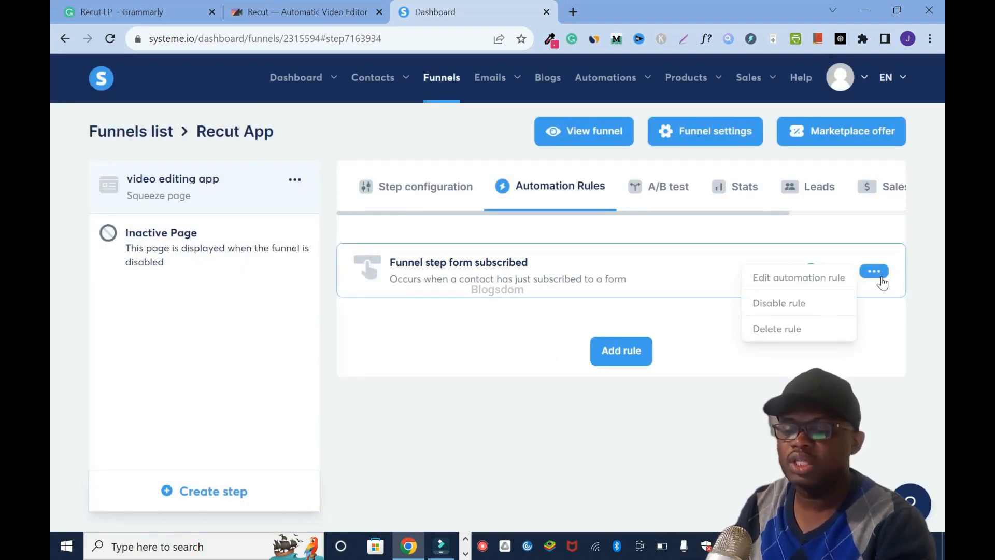
left_click(825, 280)
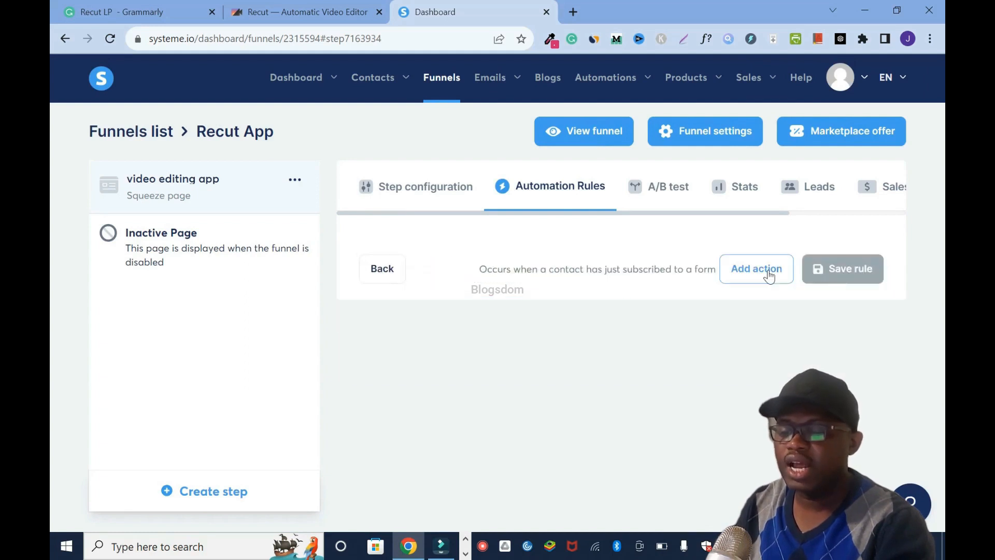
left_click(768, 270)
left_click(396, 305)
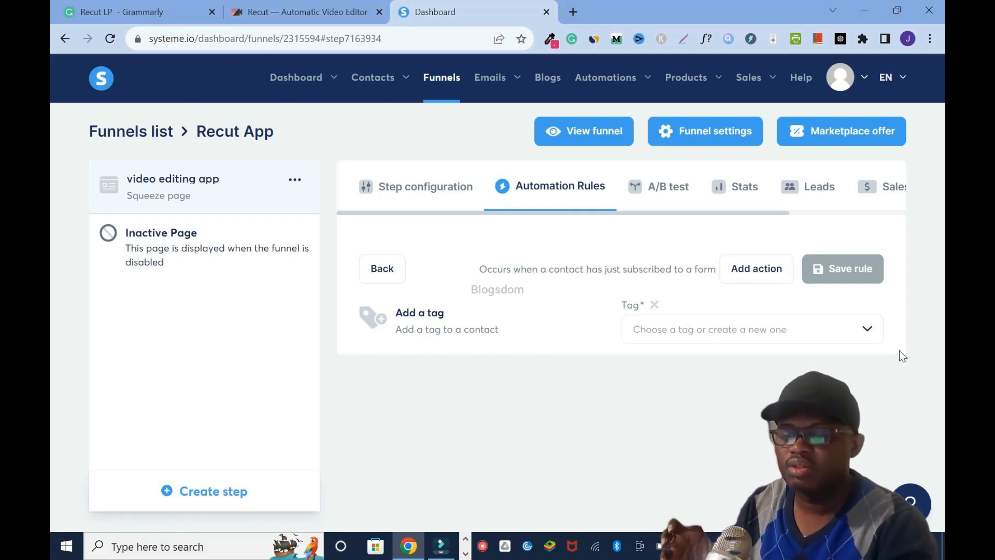
left_click(864, 332)
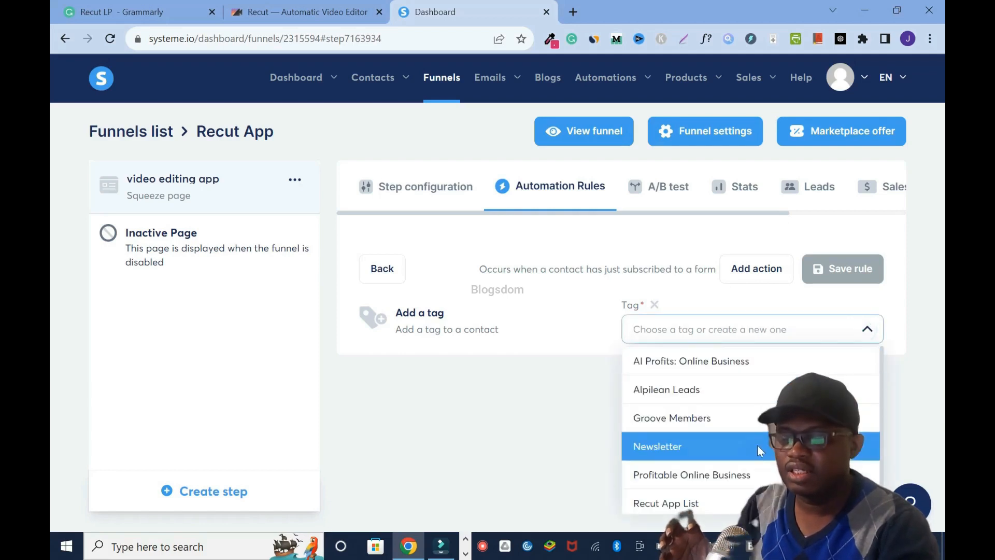
left_click(720, 508)
left_click(845, 270)
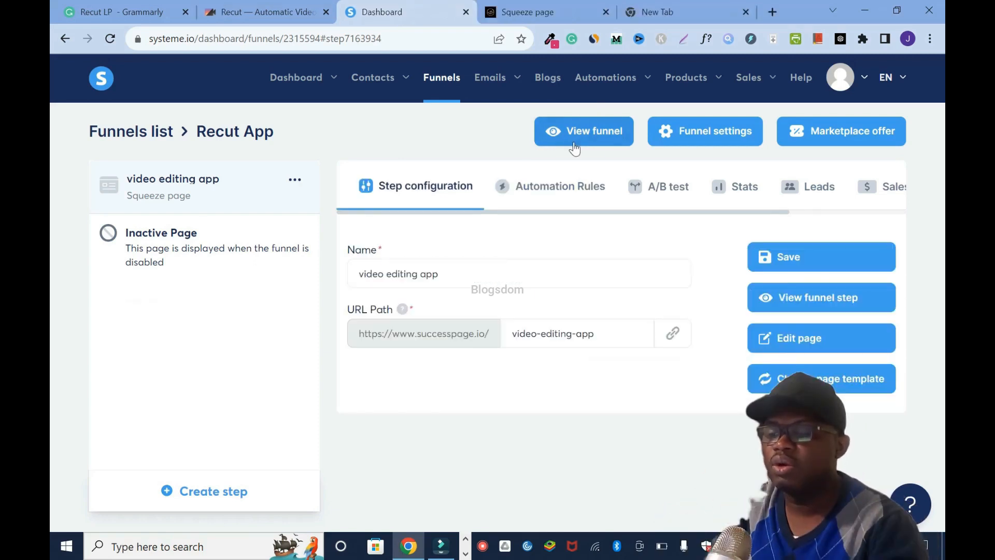
- Open the live funnel page and test the Get Started popup under the features by submitting its sign-up form
left_click(575, 140)
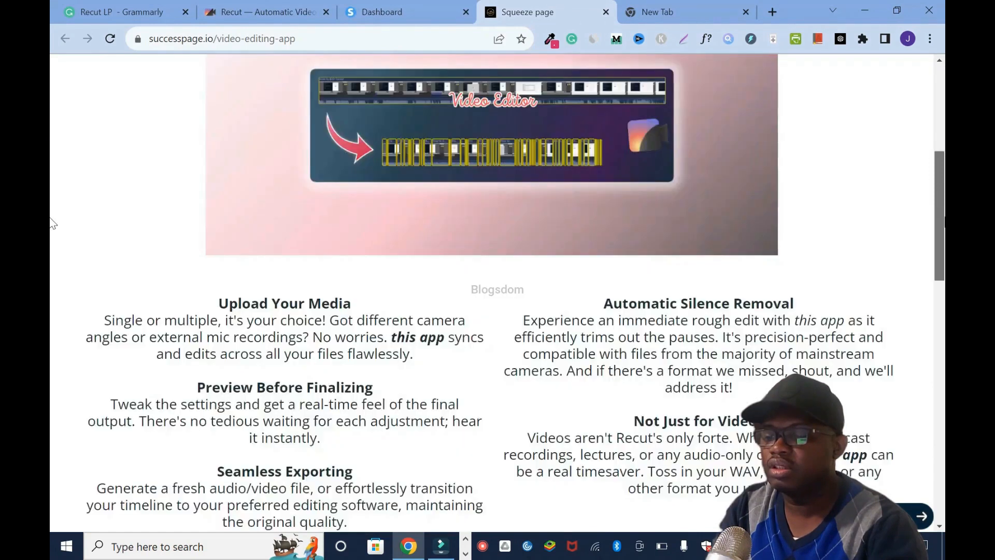
scroll(49, 223, "down", 13)
left_click(553, 274)
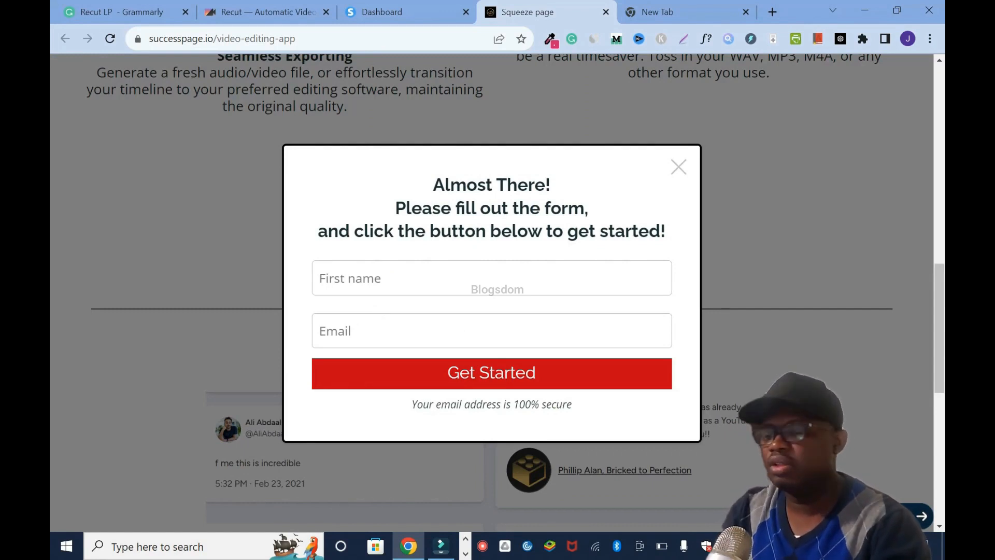
left_click(562, 378)
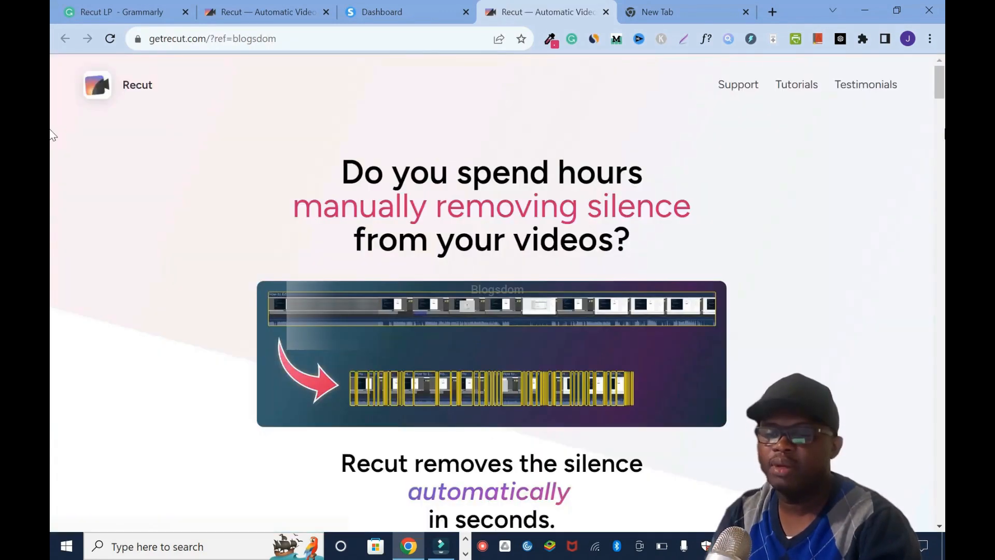
mouse_move(940, 87)
left_mouse_down()
mouse_move(944, 116)
mouse_move(939, 73)
left_mouse_up()
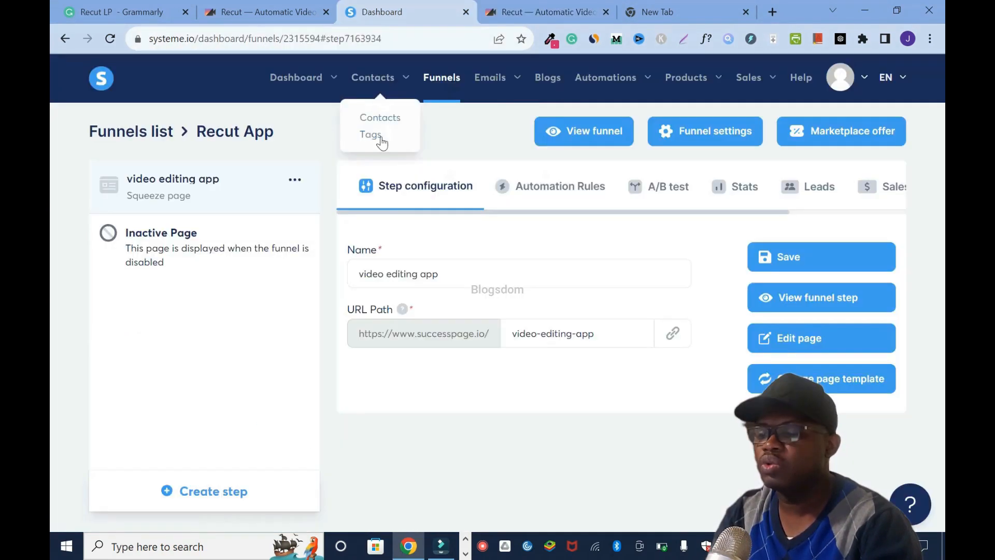
- Check the Recut App List tag's contact figures and revisit the Recut website
left_click(381, 136)
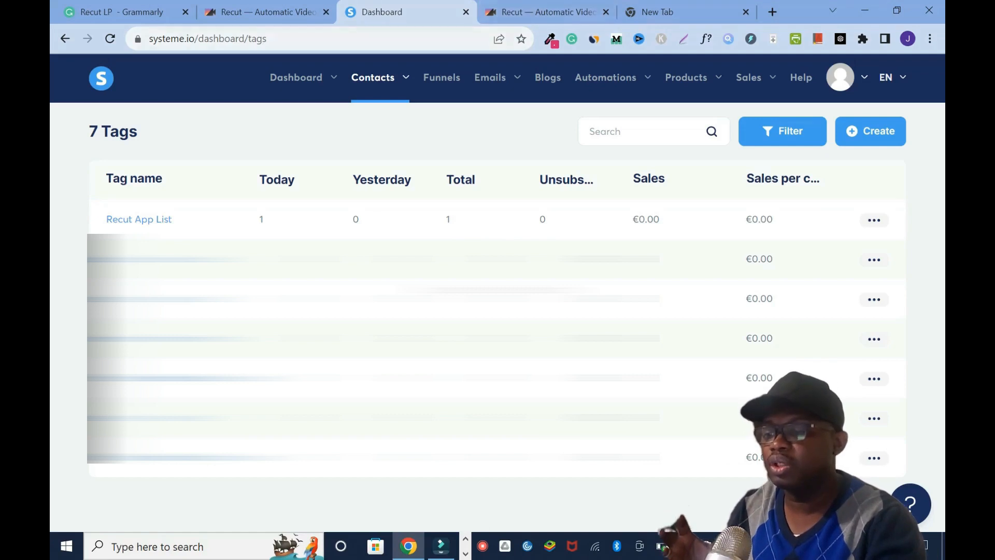
left_click(254, 12)
scroll(493, 290, "up", 10)
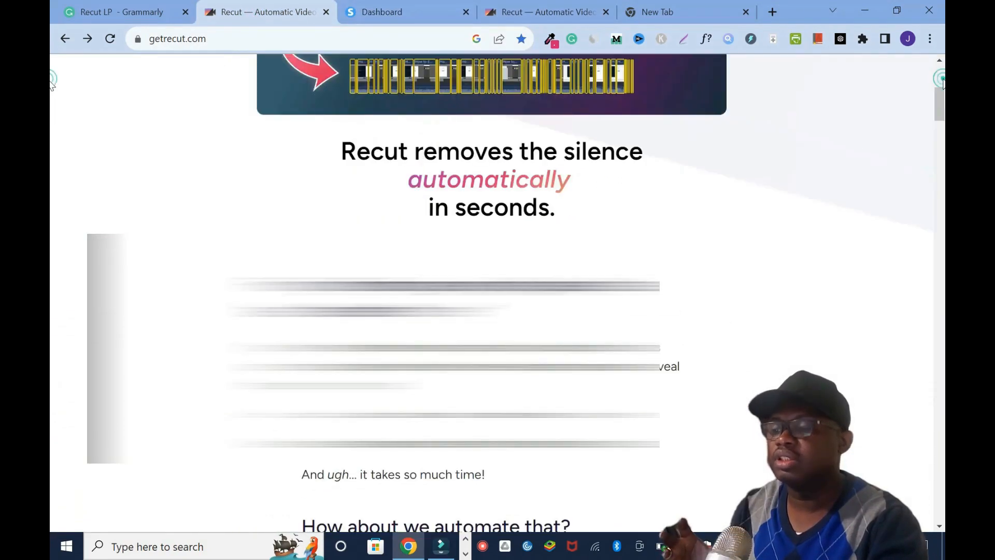